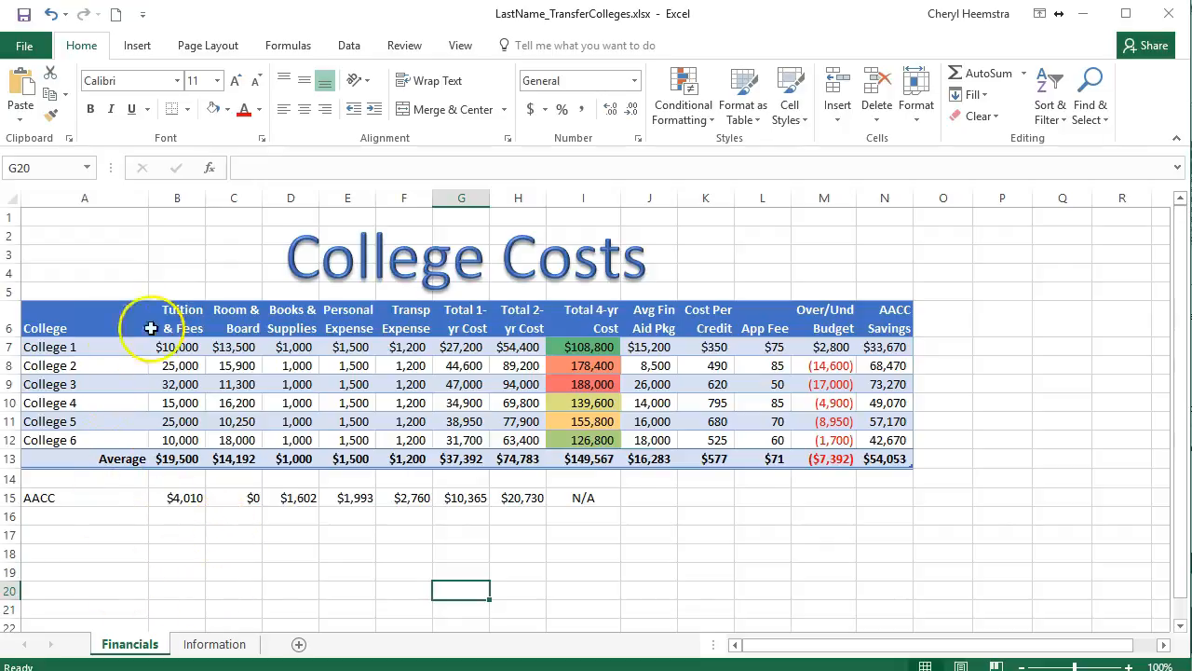
# Insert a 3-D Clustered Column chart from the college names A7:A12 and the AACC Savings values N7:N12.
pyautogui.click(97, 349)
pyautogui.moveTo(97, 349); pyautogui.dragTo(101, 435)
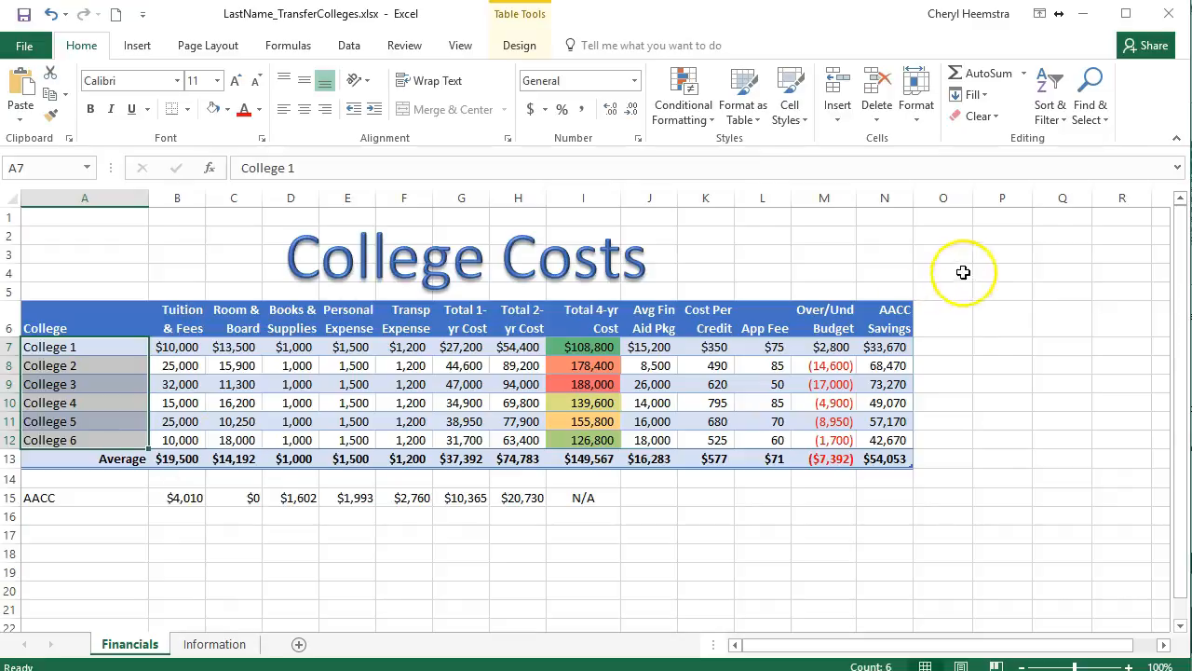
pyautogui.keyDown('ctrl'); pyautogui.click(885, 350); pyautogui.keyUp('ctrl')
pyautogui.moveTo(885, 350); pyautogui.dragTo(897, 435)
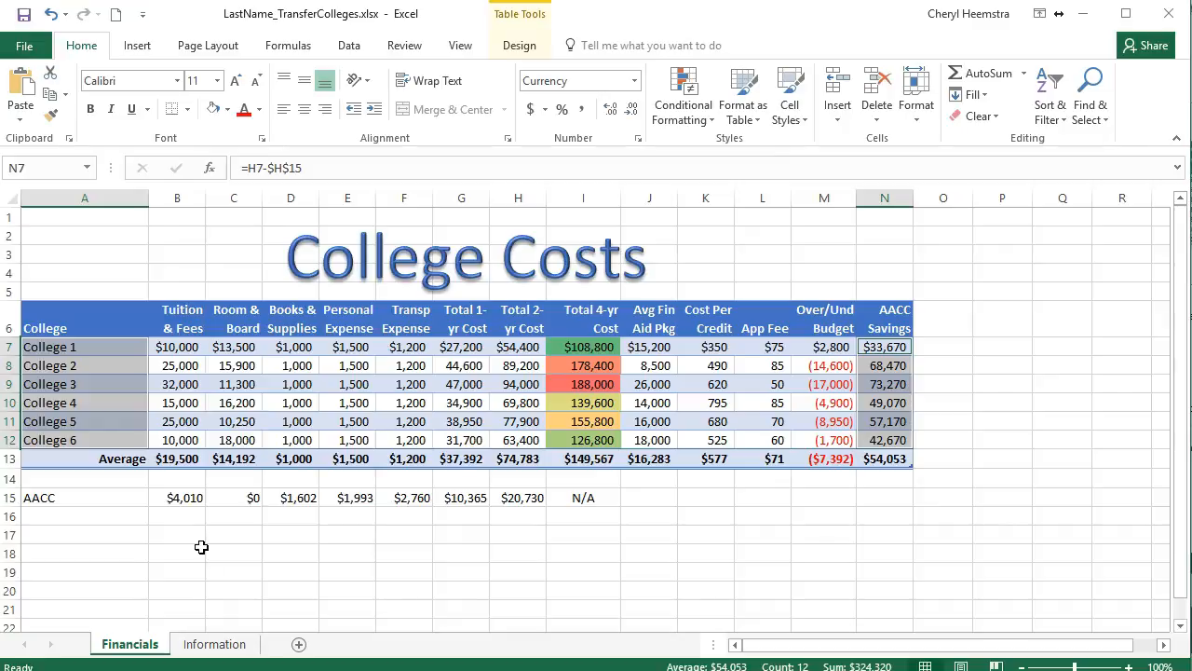
pyautogui.click(136, 46)
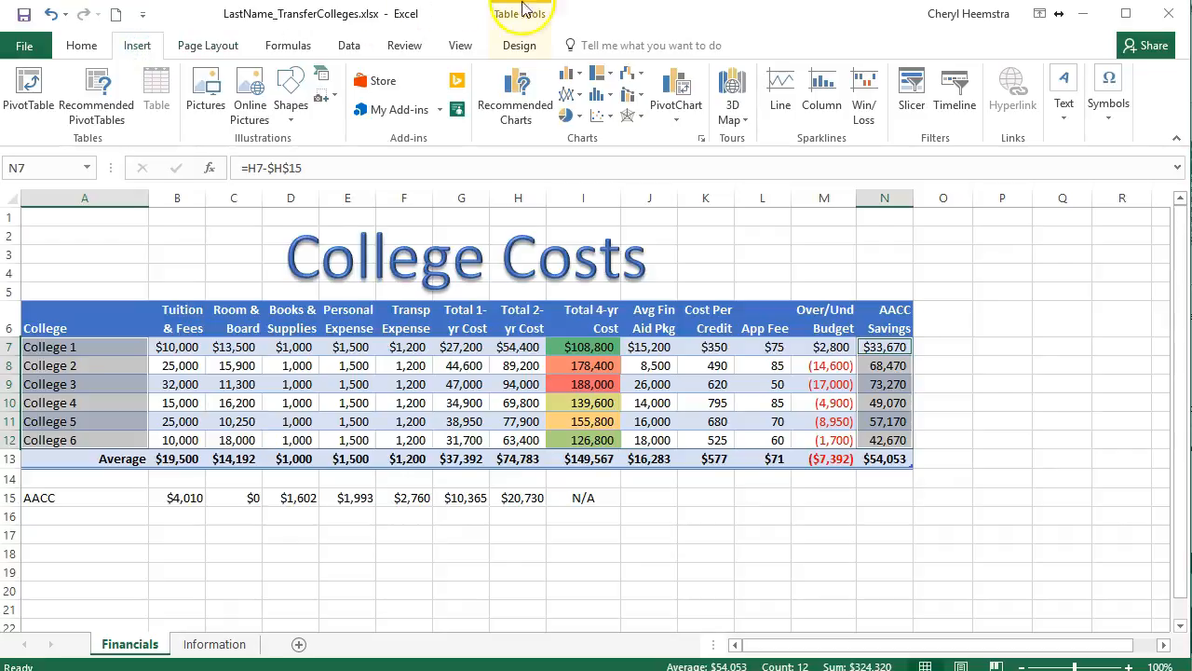
pyautogui.click(580, 75)
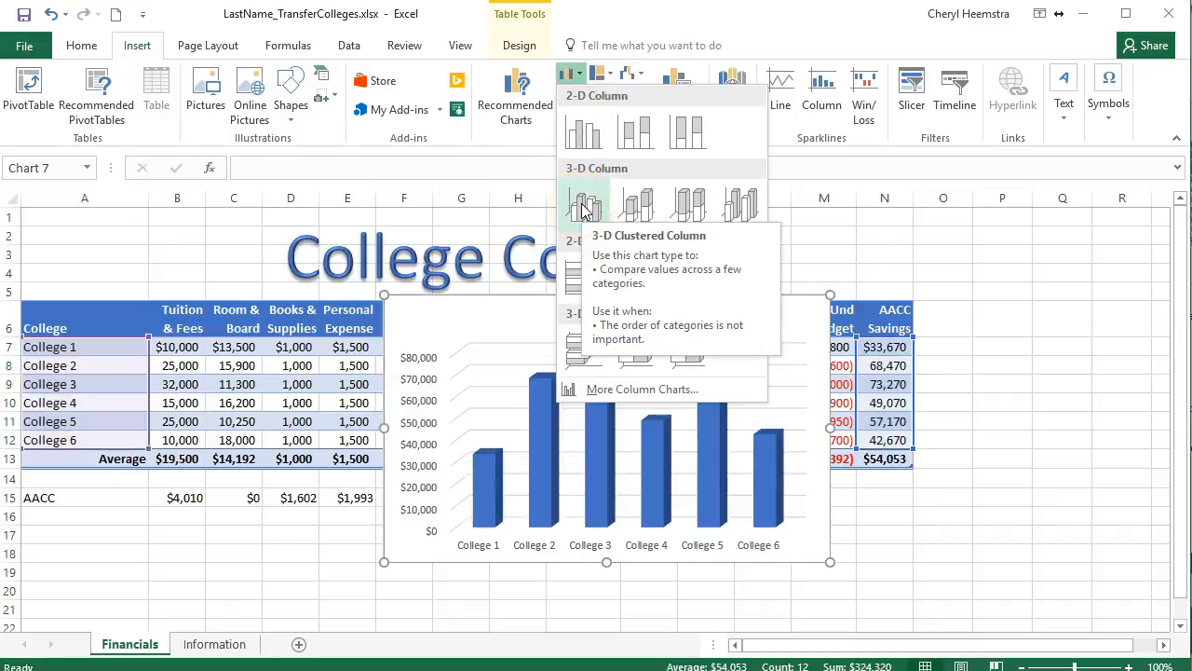
pyautogui.click(583, 207)
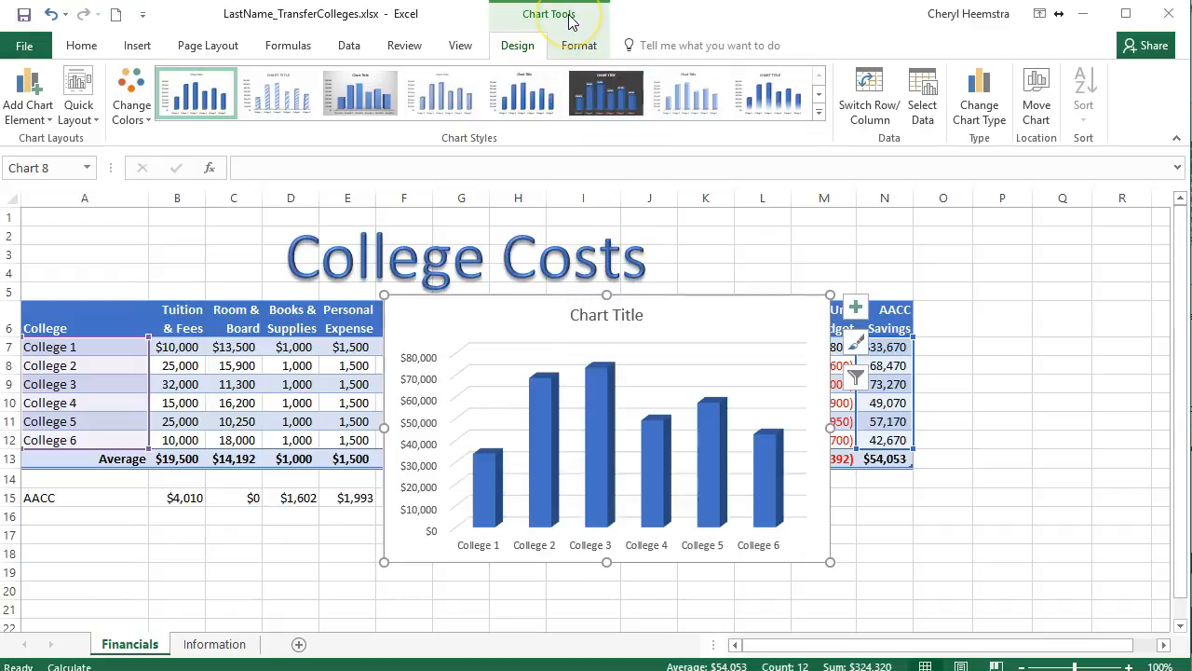
# Apply the third chart style with the grey gradient background and add data labels to the columns.
pyautogui.click(537, 31)
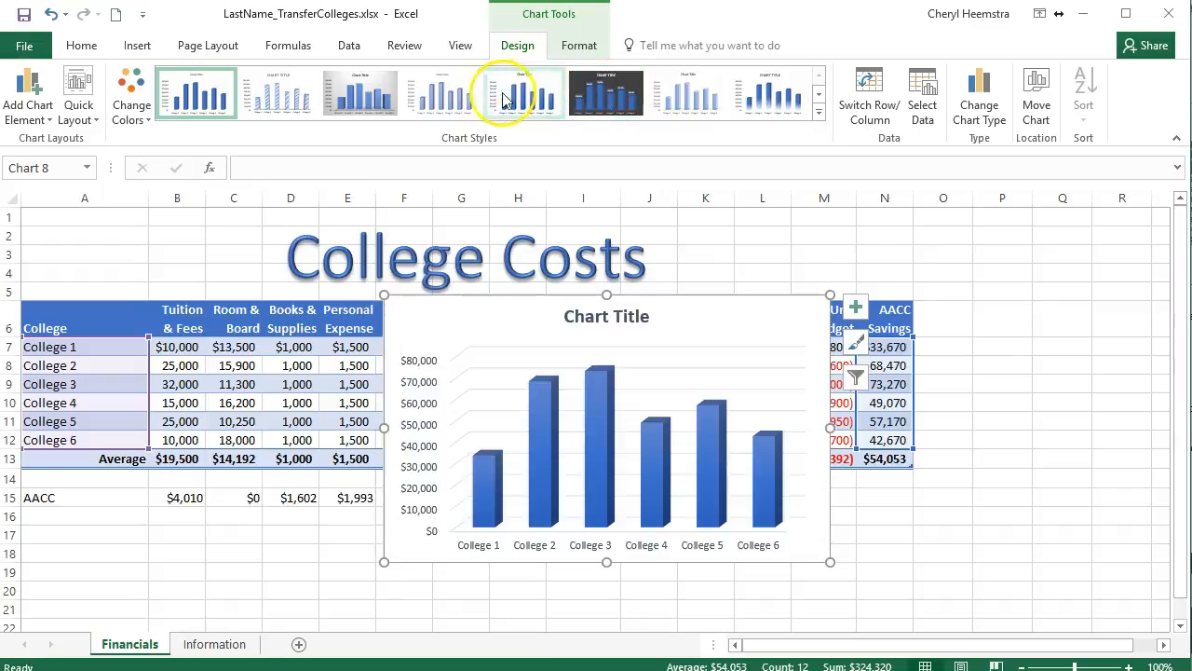
pyautogui.click(375, 101)
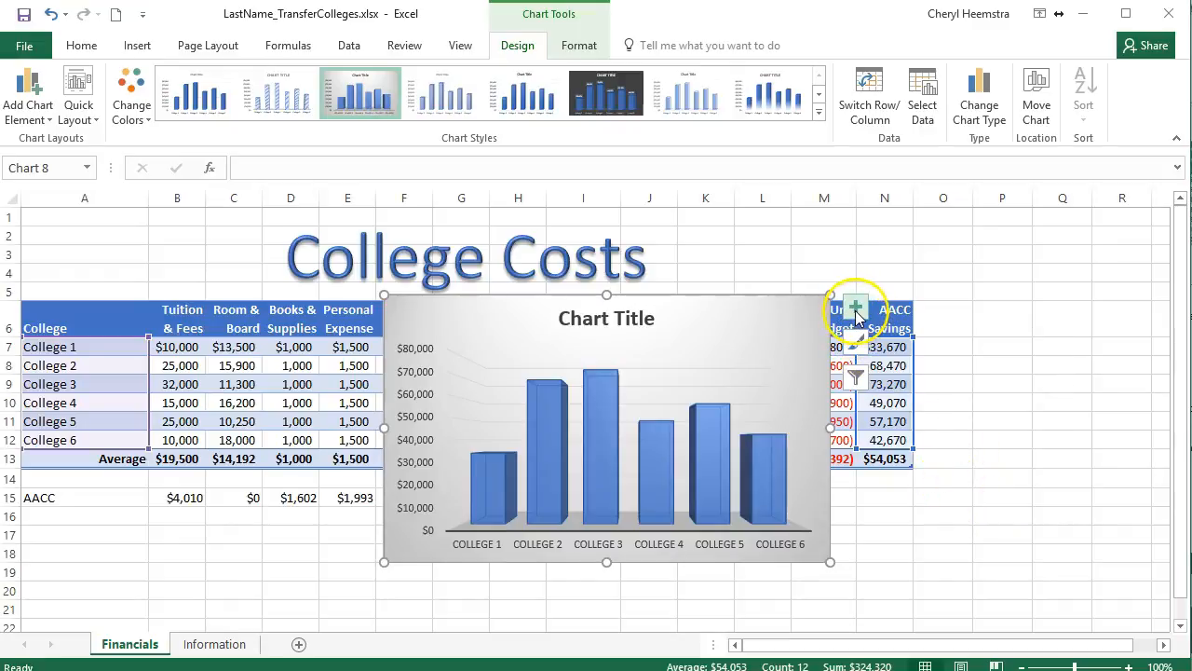
pyautogui.click(856, 310)
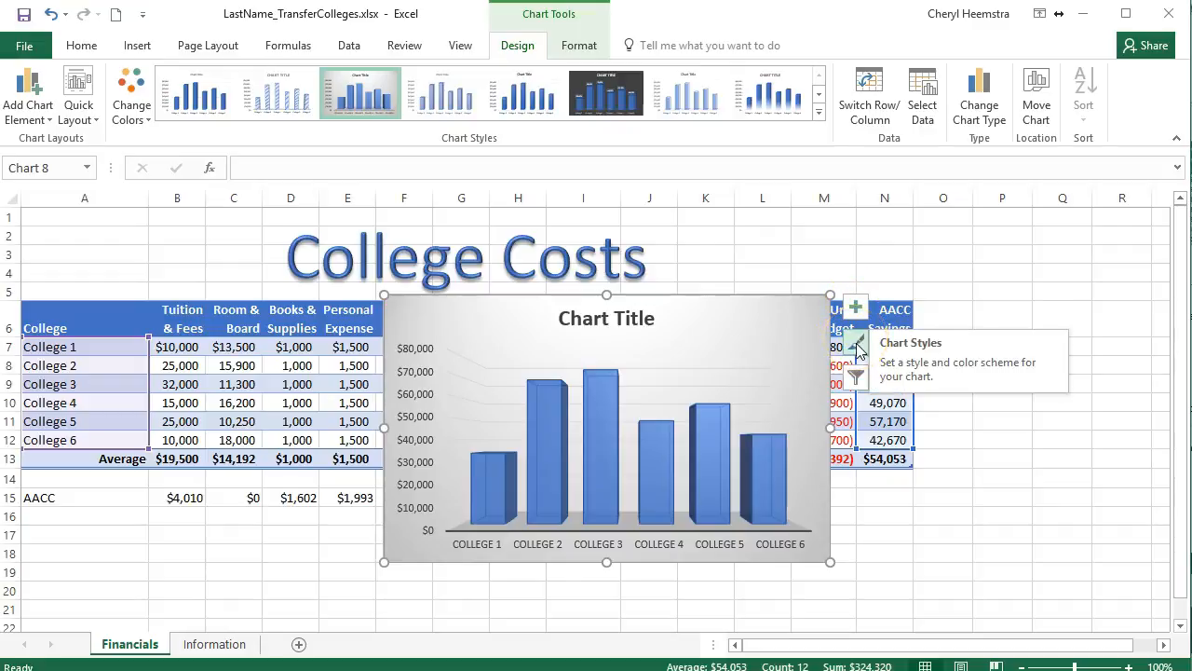
pyautogui.click(857, 317)
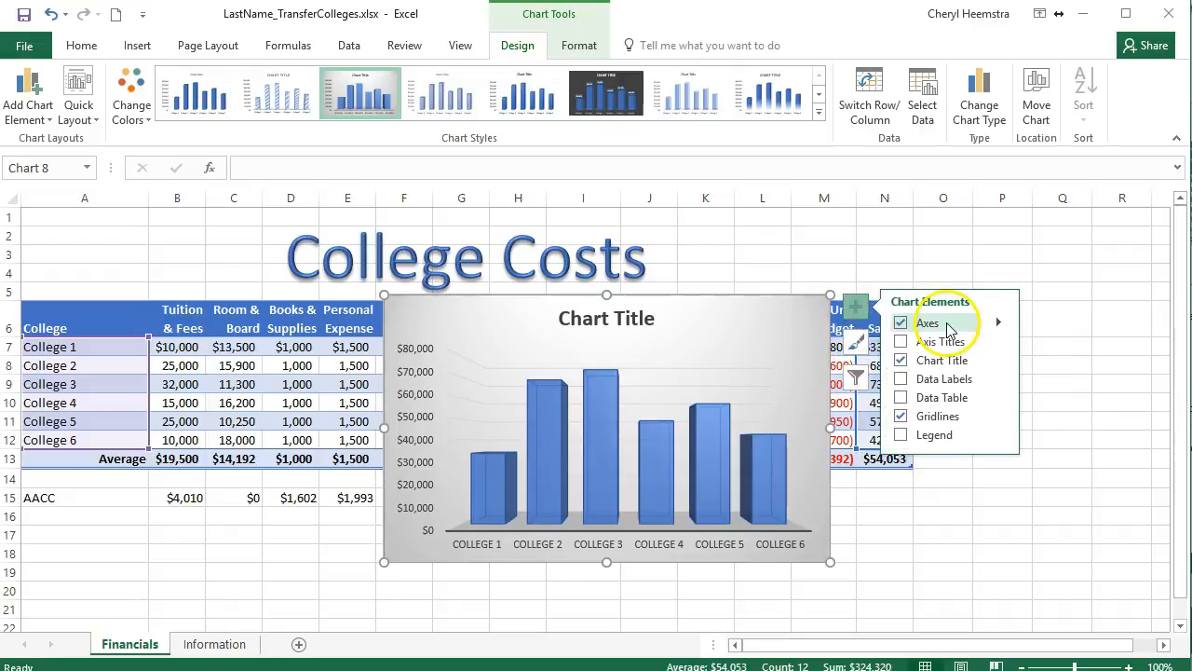
pyautogui.click(900, 379)
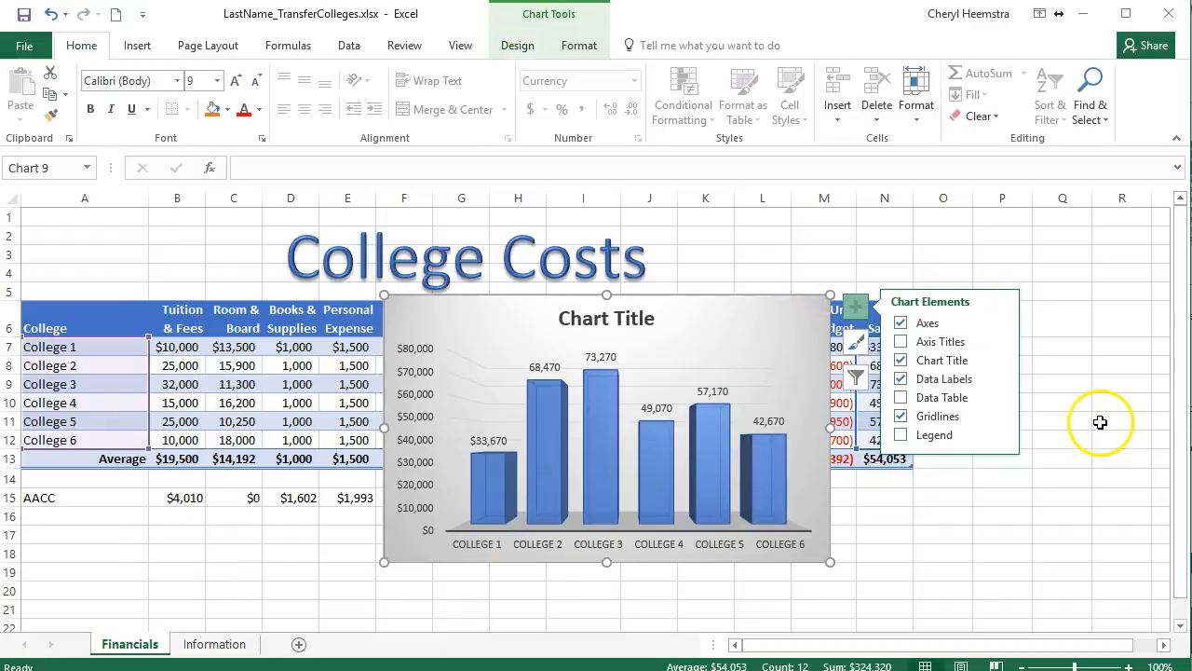
# Try adding a legend to the chart, remove it again and deselect the chart.
pyautogui.click(901, 436)
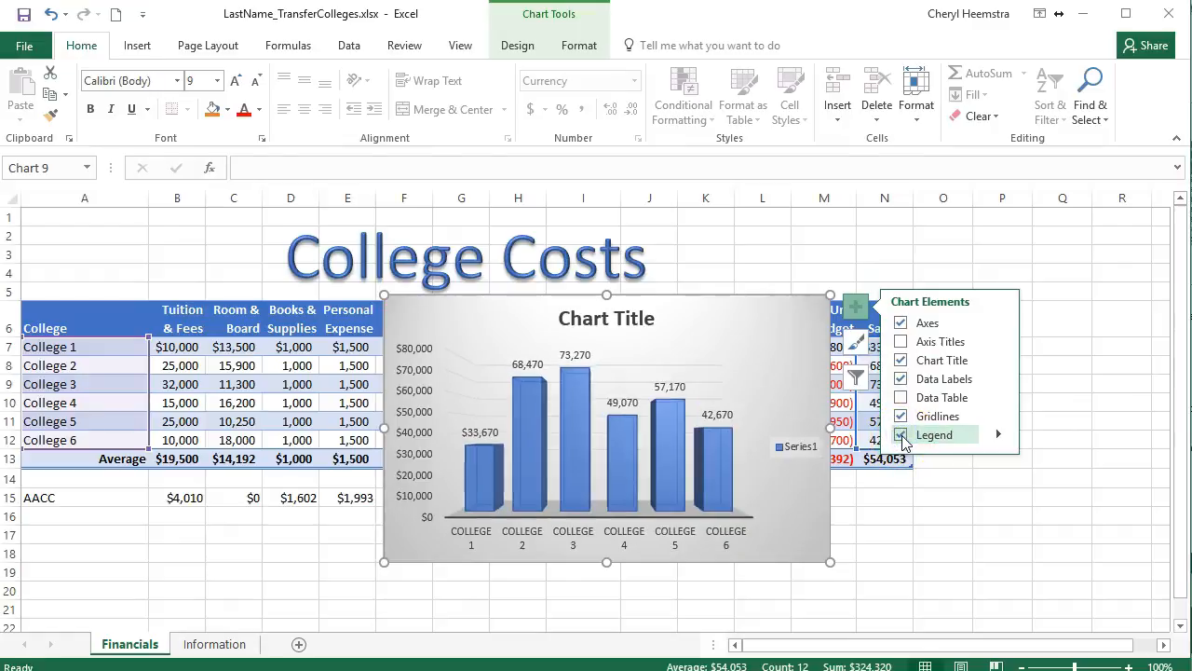
pyautogui.click(799, 456)
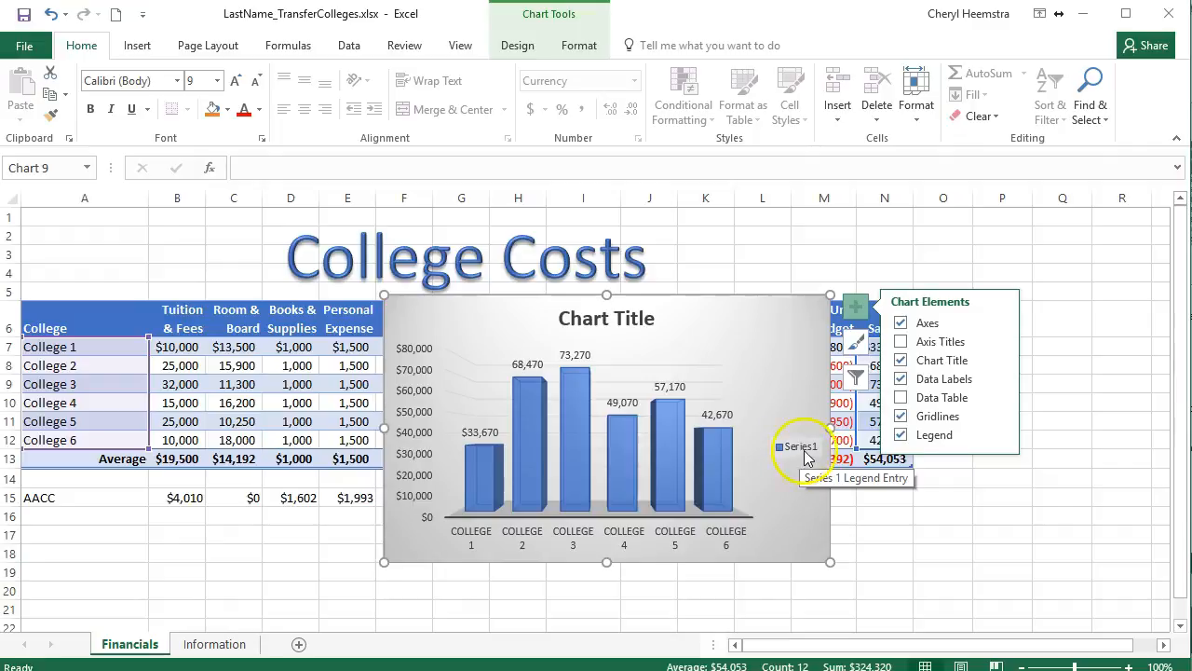
pyautogui.click(900, 435)
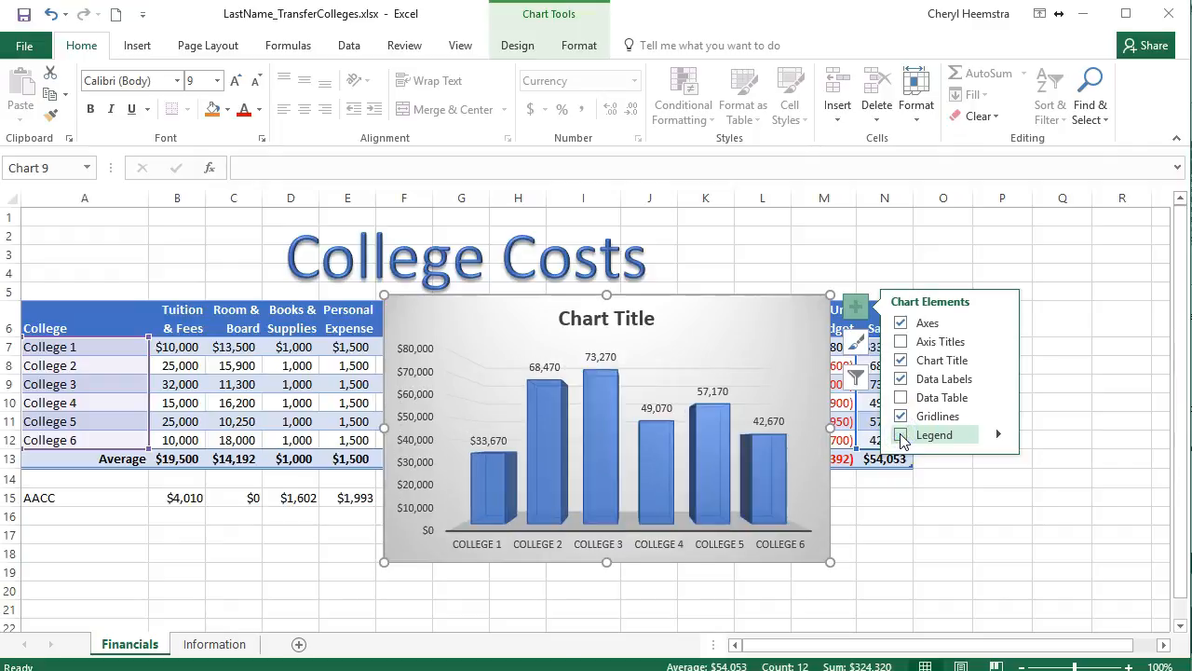
pyautogui.click(908, 503)
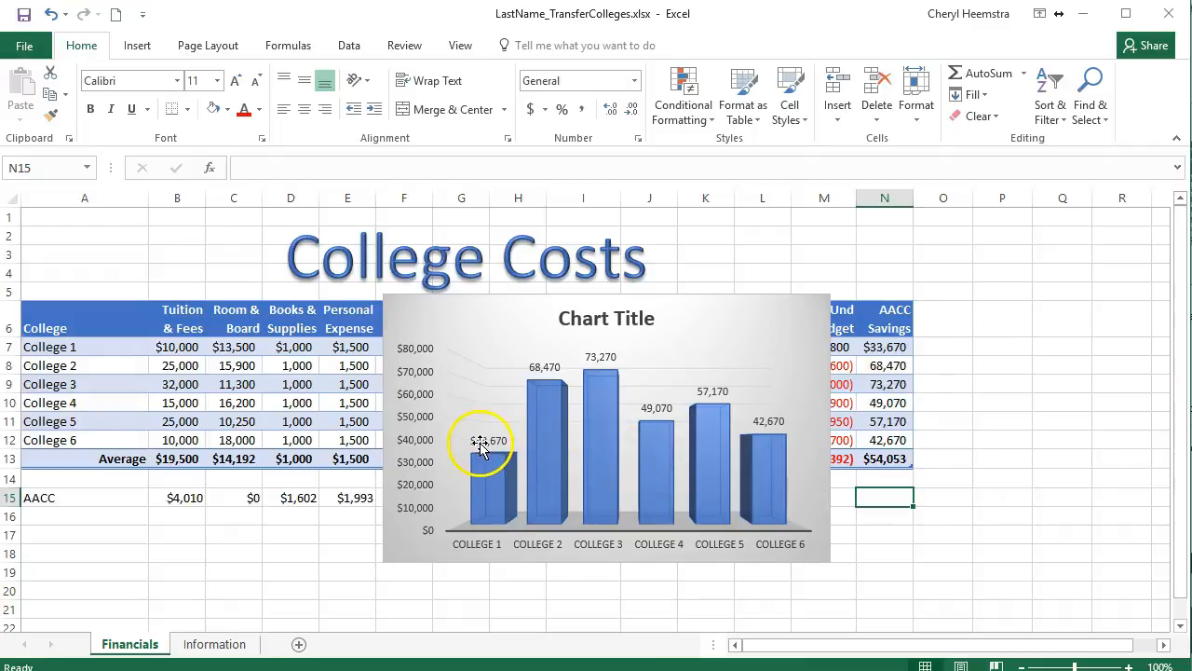
# Copy the currency formatting of cell N7 to the remaining AACC Savings values in N8:N12.
pyautogui.click(891, 347)
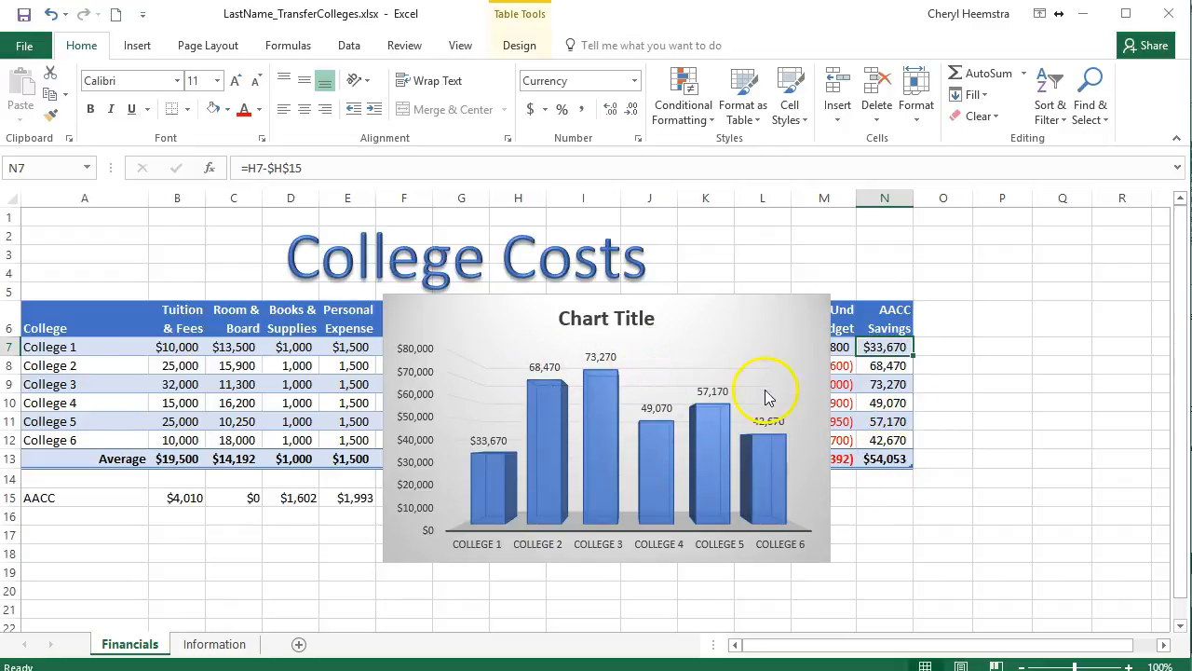
pyautogui.click(887, 347)
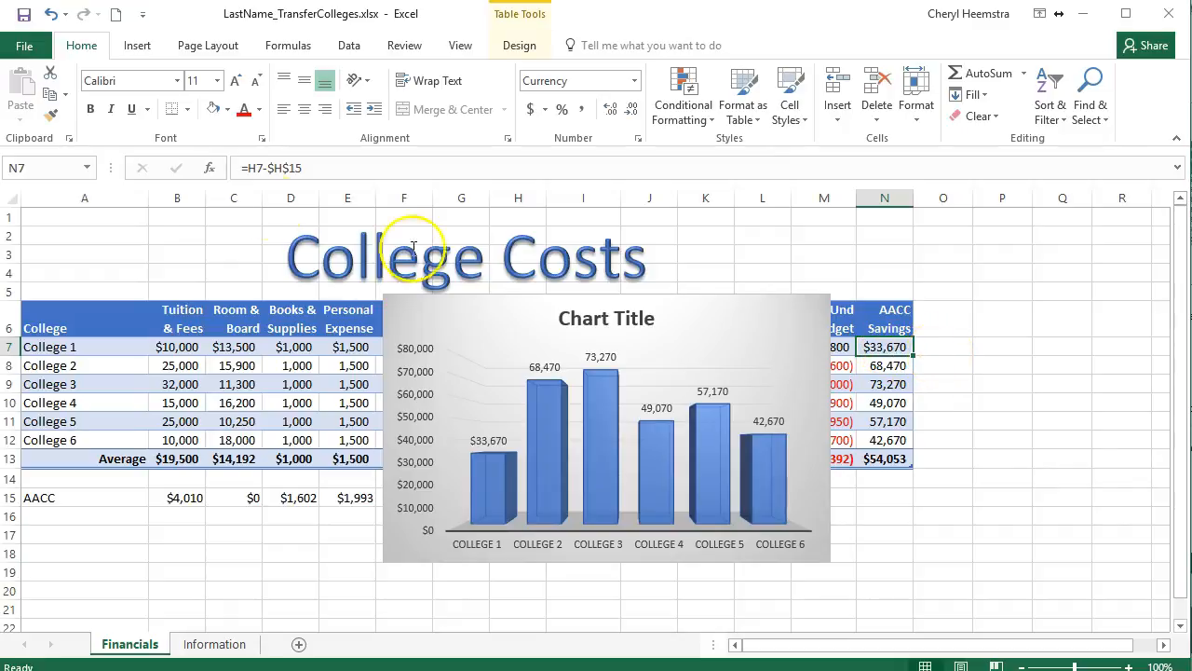
pyautogui.click(54, 119)
pyautogui.moveTo(883, 363)
pyautogui.mouseDown()
pyautogui.moveTo(894, 370)
pyautogui.moveTo(895, 436)
pyautogui.mouseUp()
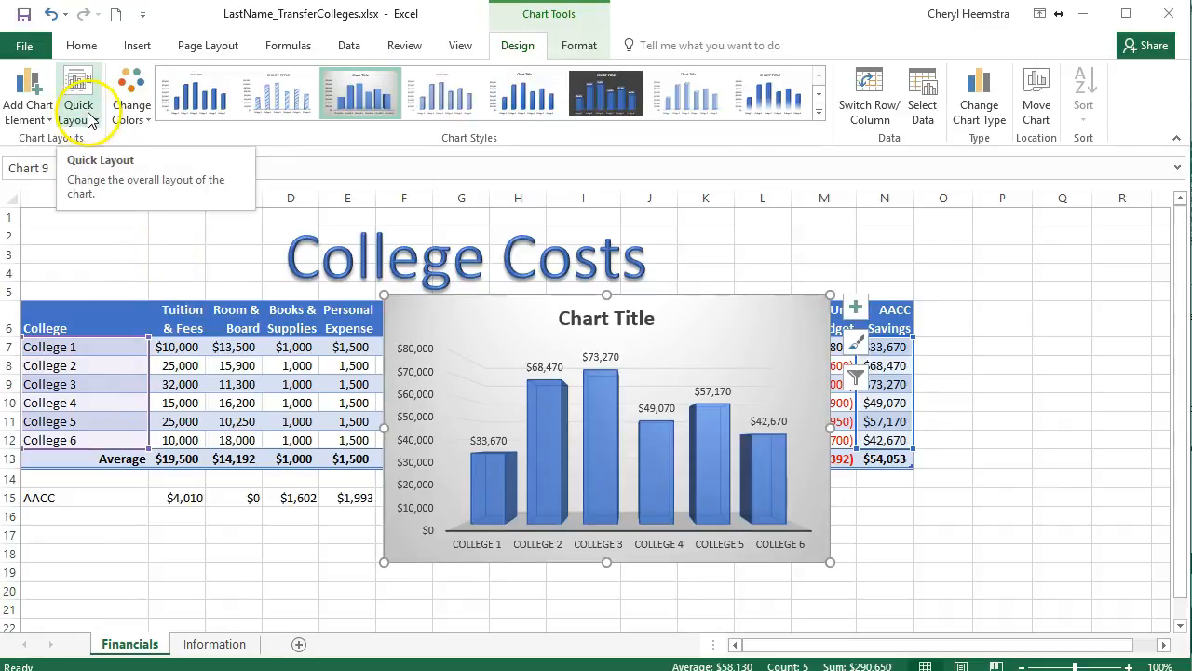
# Try the quick layout with axis titles and a legend, removing both and adding data labels and a data table.
pyautogui.click(90, 119)
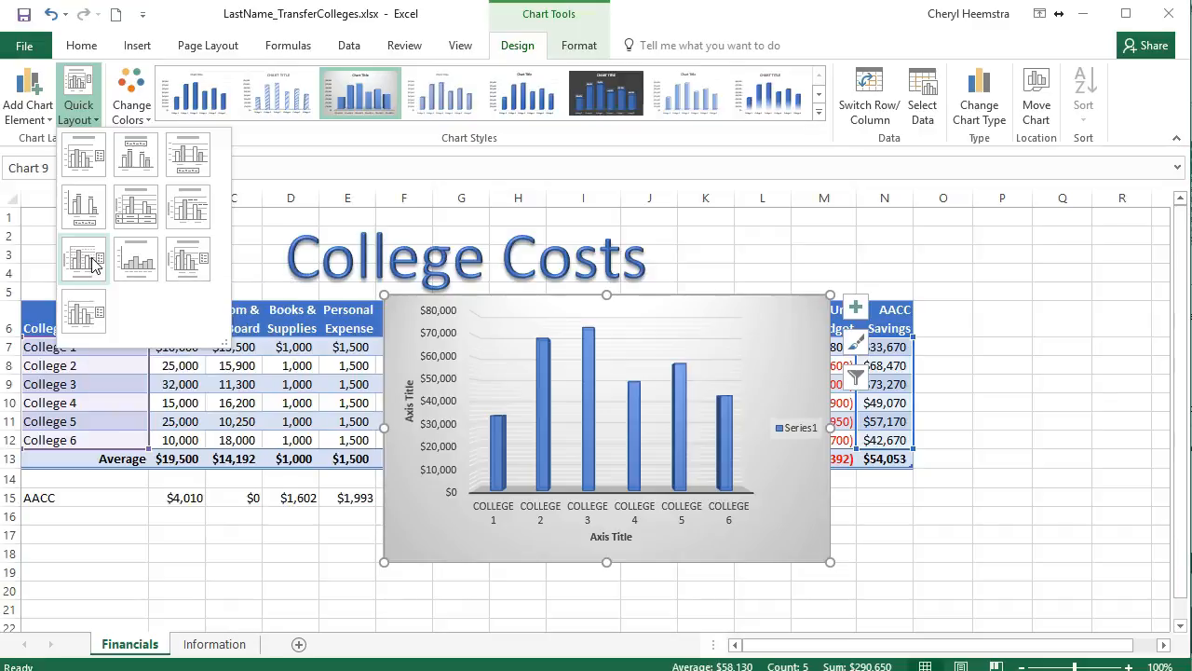
pyautogui.click(92, 264)
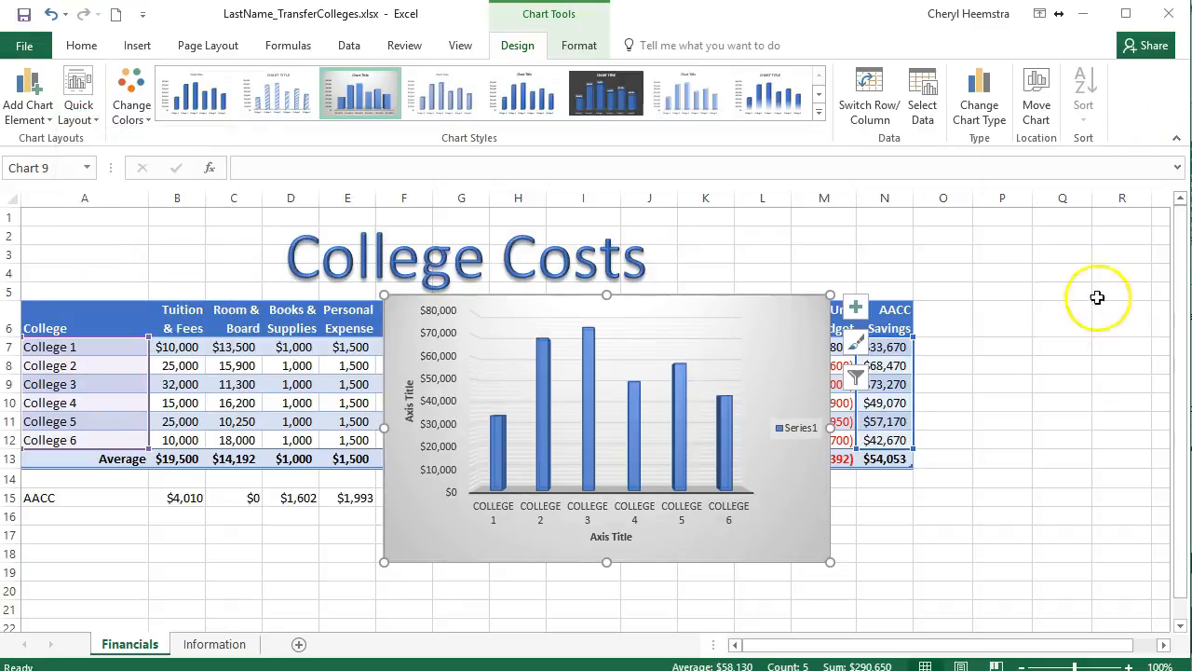
pyautogui.click(853, 309)
pyautogui.click(901, 435)
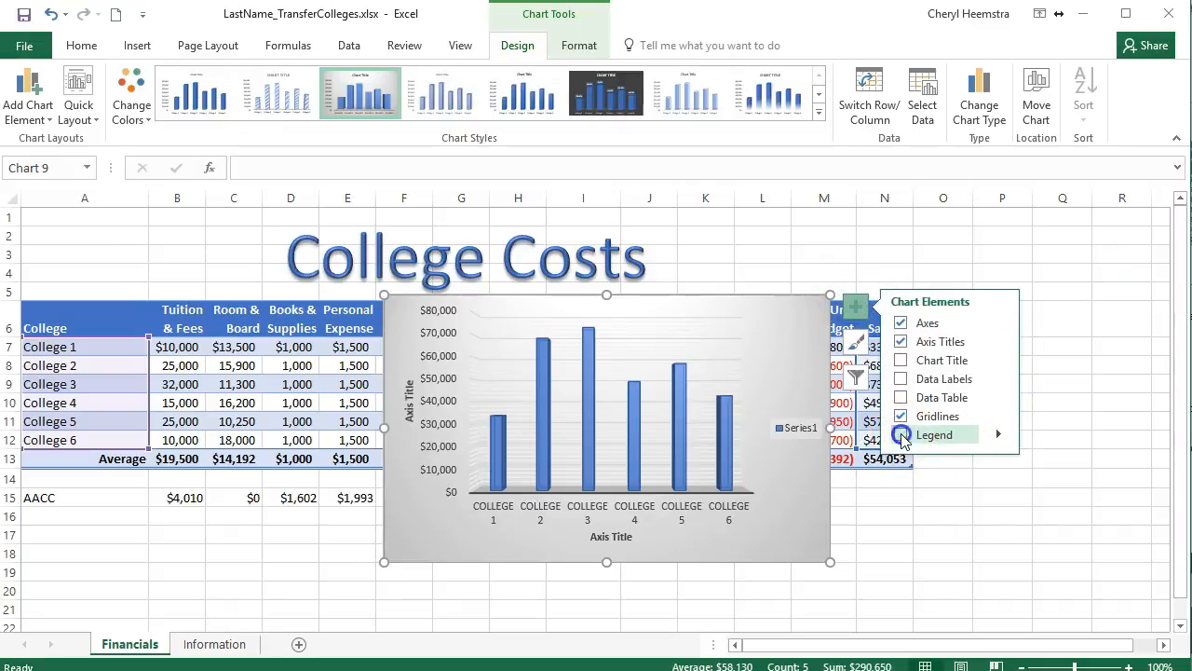
pyautogui.click(901, 342)
pyautogui.click(901, 379)
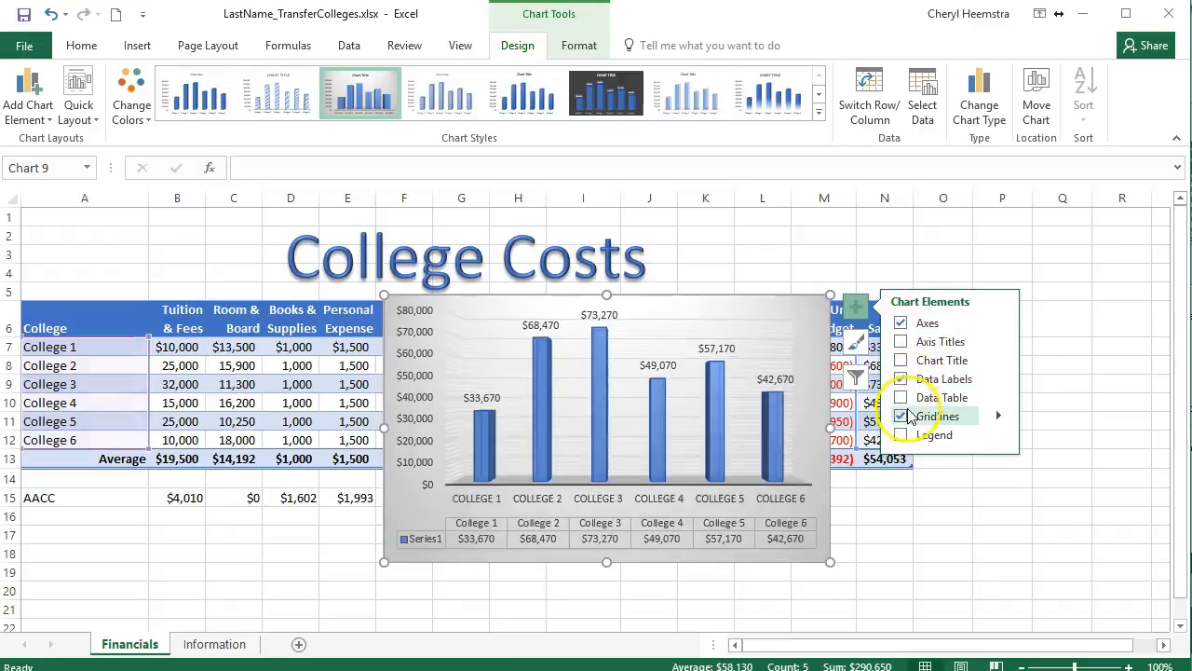
pyautogui.click(901, 416)
pyautogui.click(901, 416)
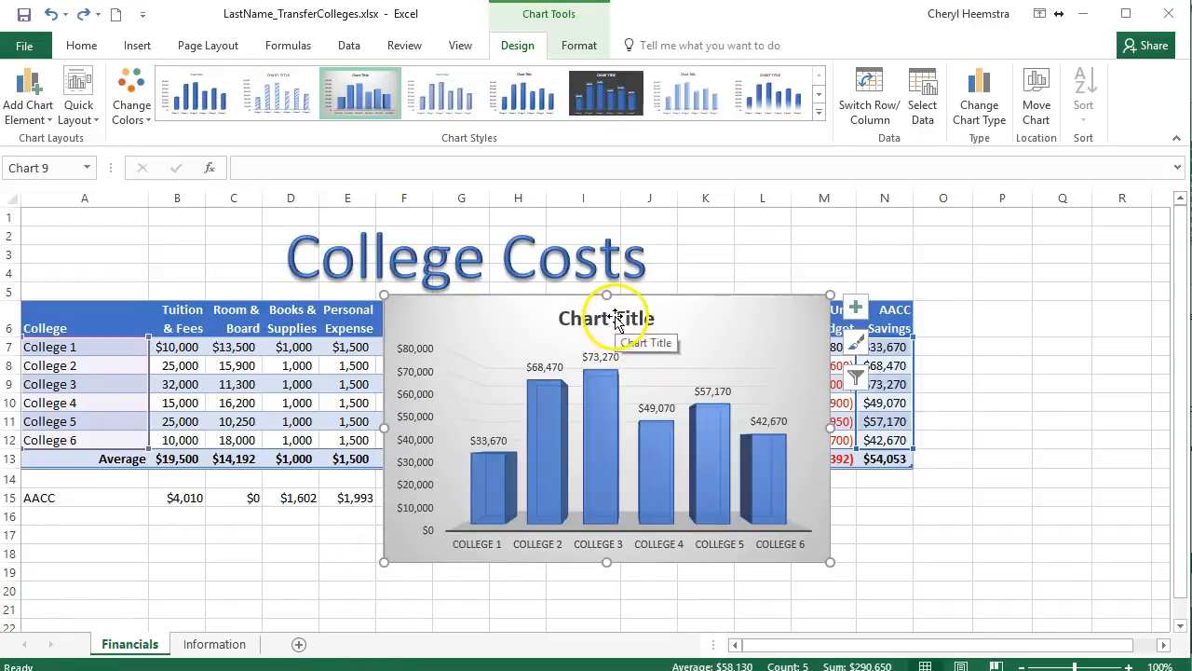
# Replace the chart's placeholder title with "AACC Savings".
pyautogui.click(615, 322)
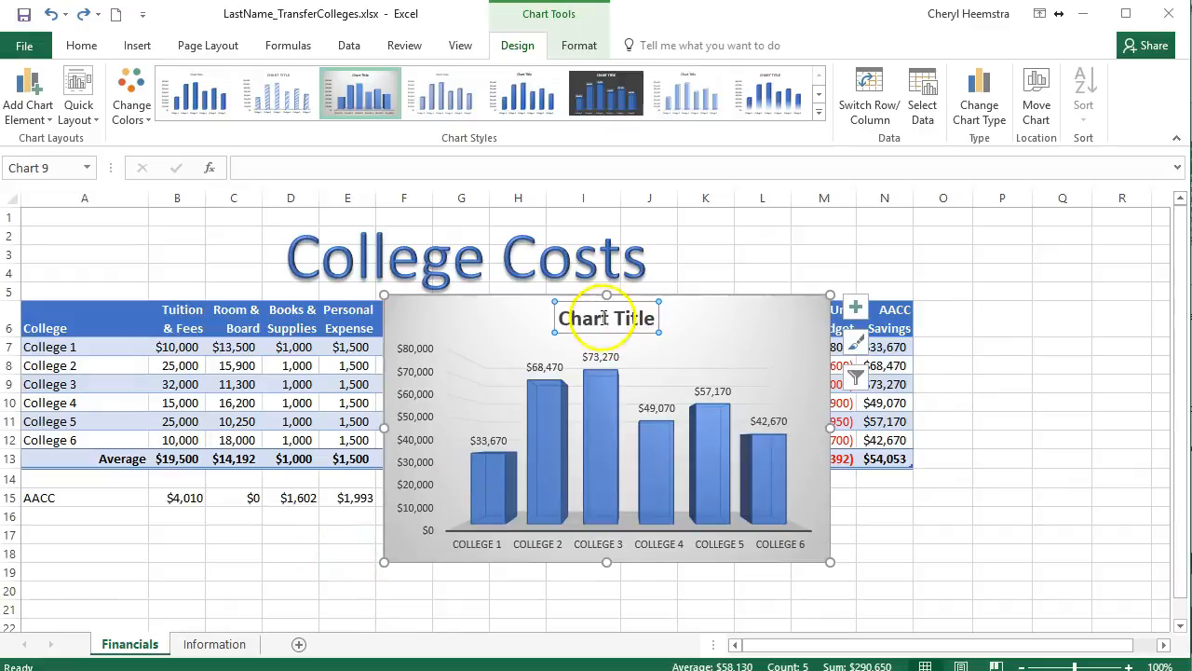
pyautogui.moveTo(562, 318); pyautogui.dragTo(686, 317)
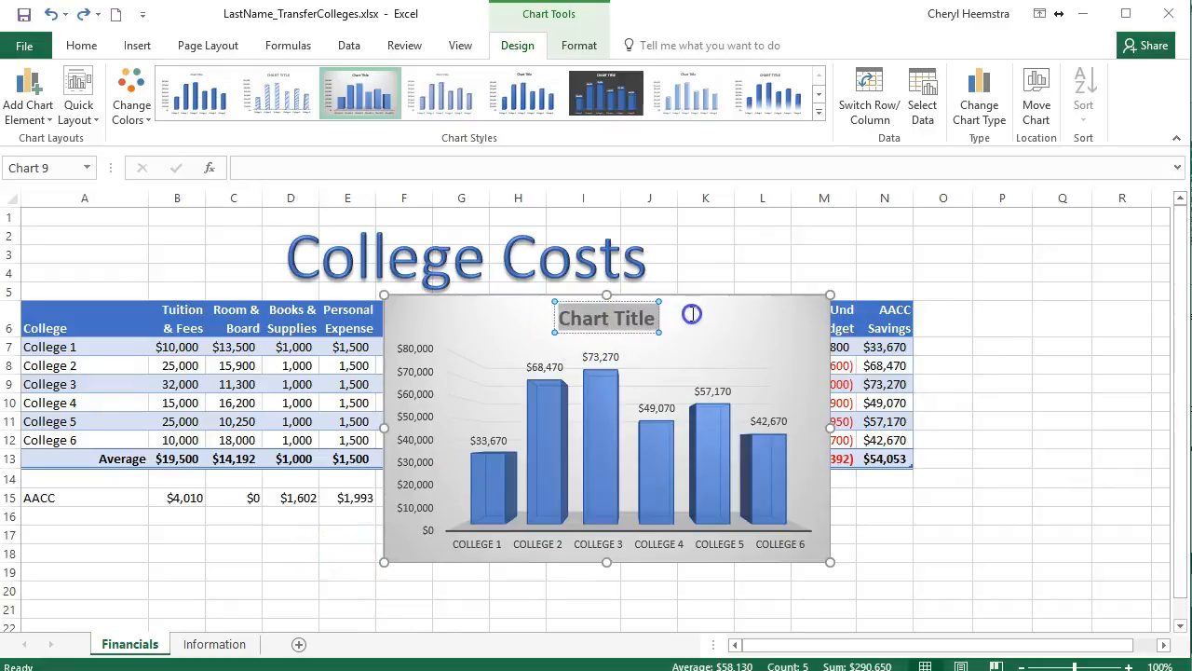
pyautogui.write('AACC Sa')
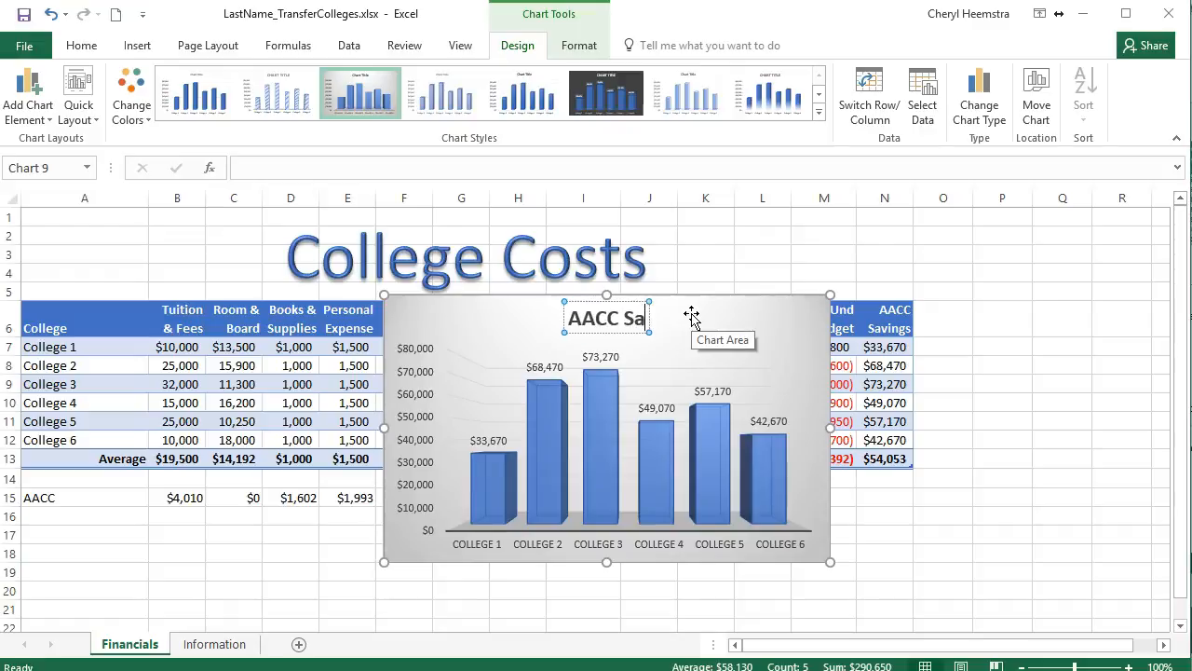
pyautogui.write('vings')
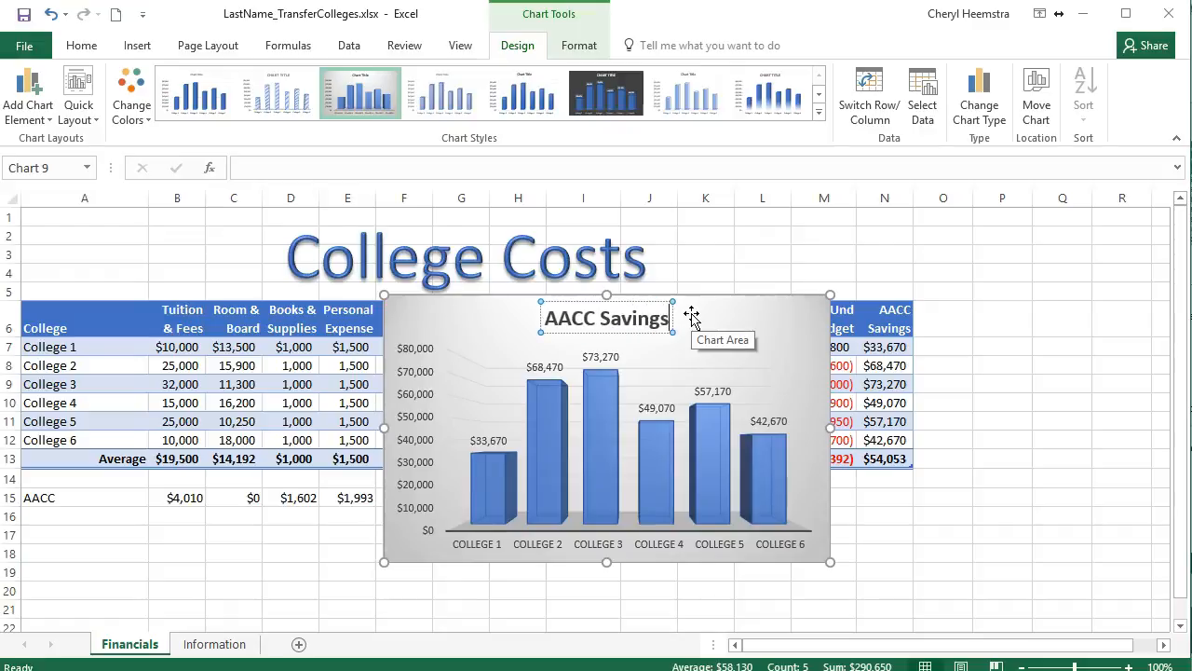
# Move the chart beneath the AACC row and enlarge it to reach column M and row 36.
pyautogui.scroll(-1, 957, 420)
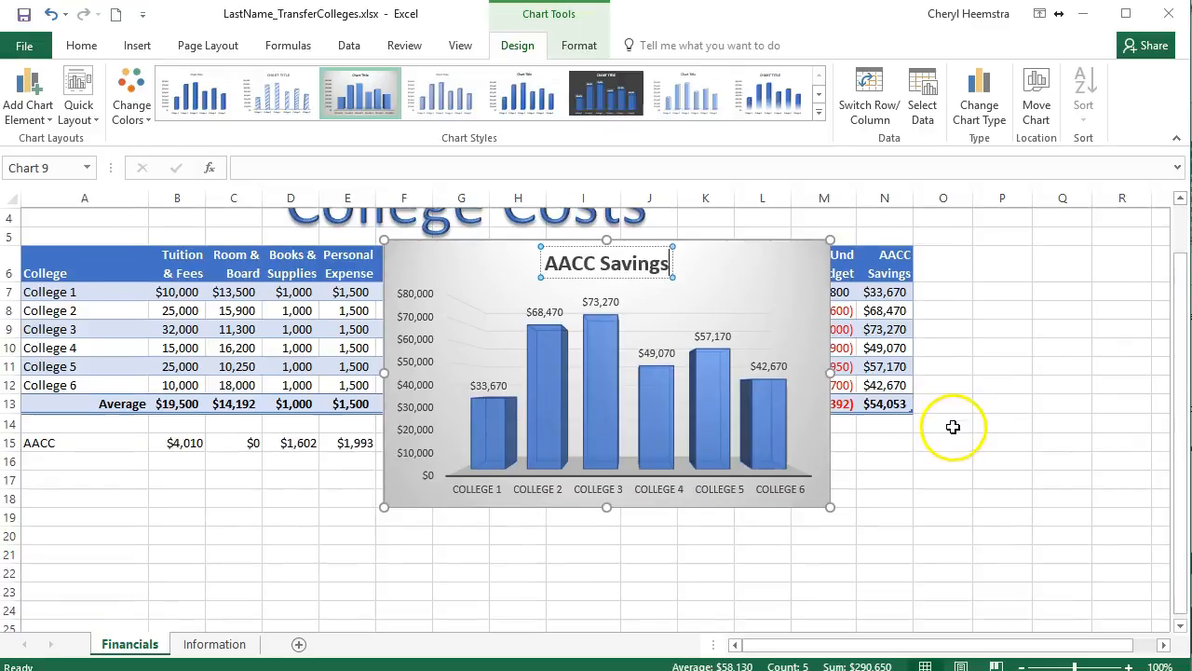
pyautogui.click(765, 257)
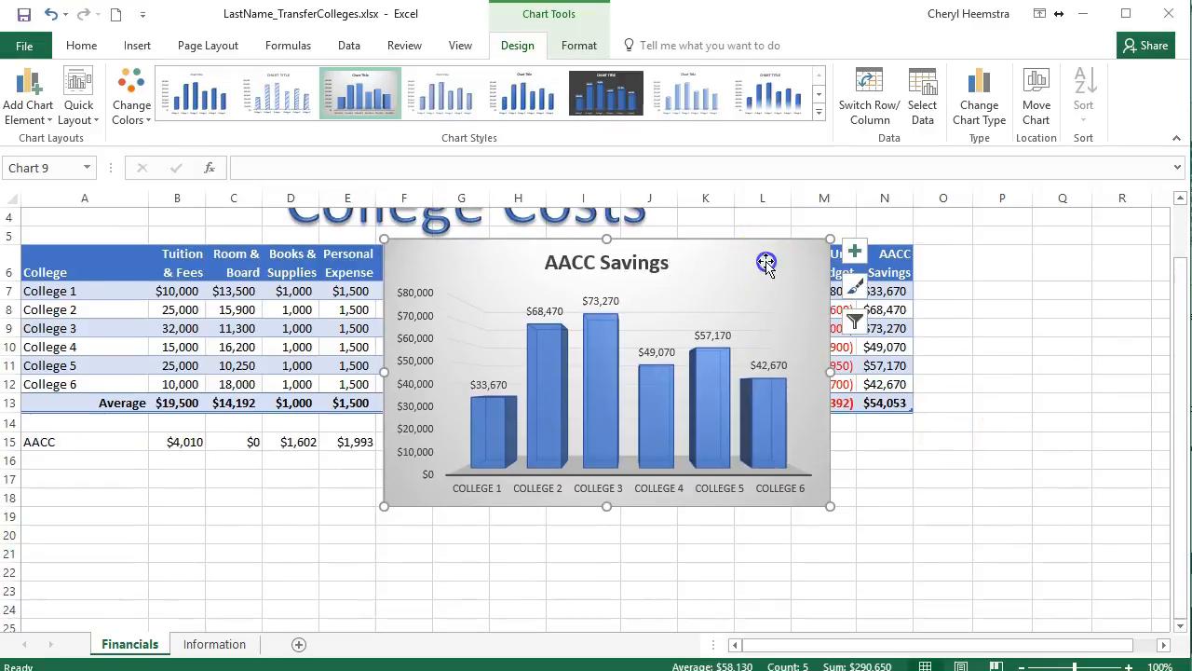
pyautogui.moveTo(766, 251); pyautogui.dragTo(549, 504)
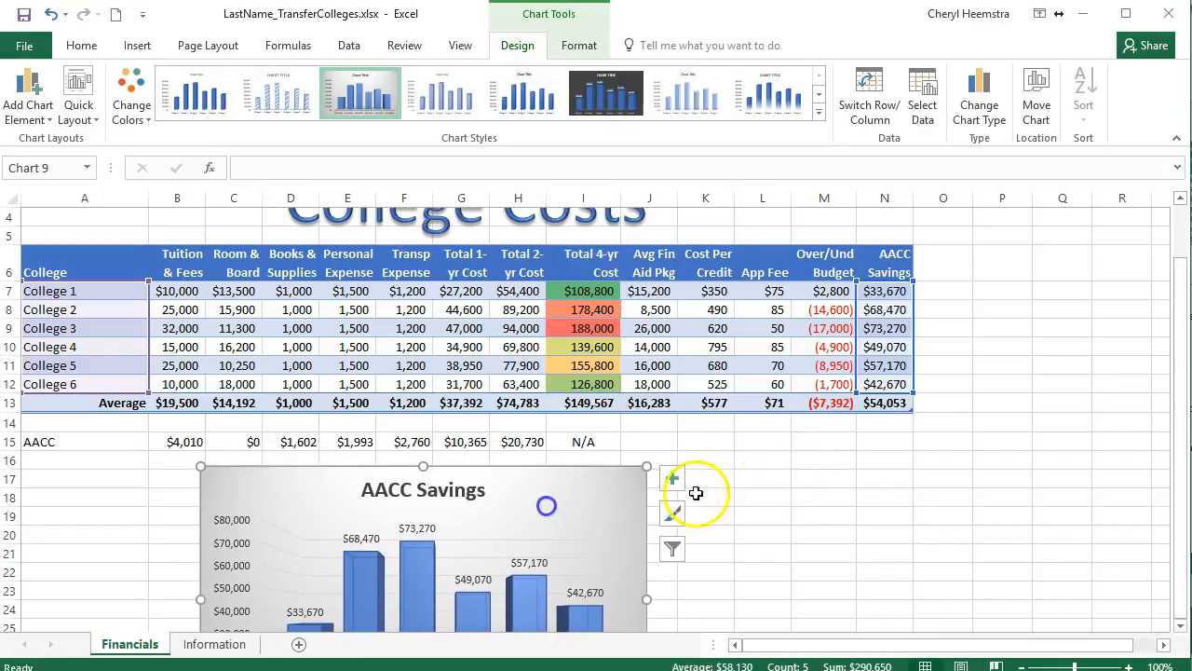
pyautogui.scroll(-2, 718, 484)
pyautogui.moveTo(646, 605); pyautogui.dragTo(857, 240)
pyautogui.scroll(3, 869, 382)
pyautogui.scroll(7, 869, 382)
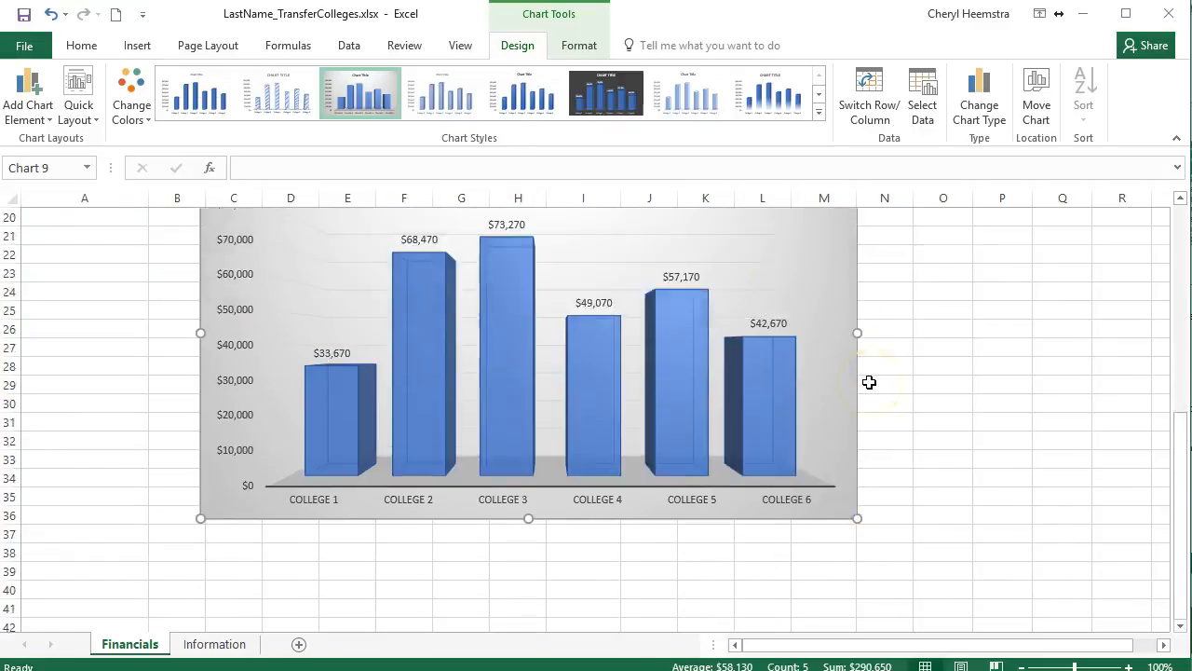
# Shift the enlarged chart slightly left beneath the table, close the Format Chart Area pane and deselect the chart.
pyautogui.click(724, 511)
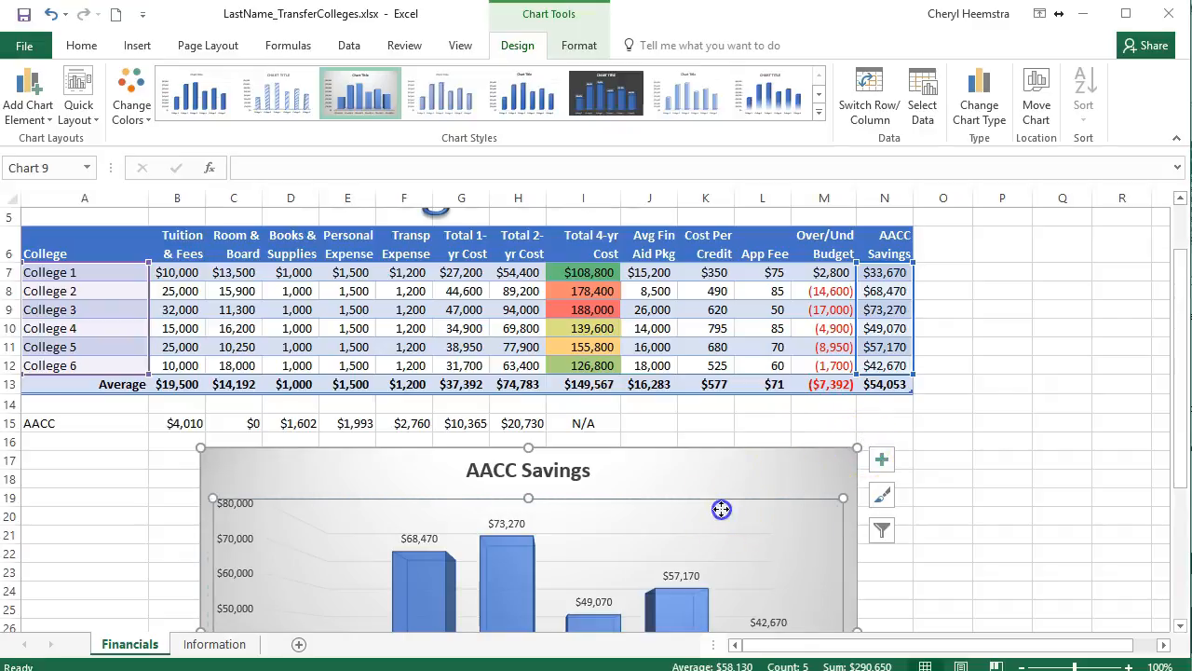
pyautogui.click(741, 477)
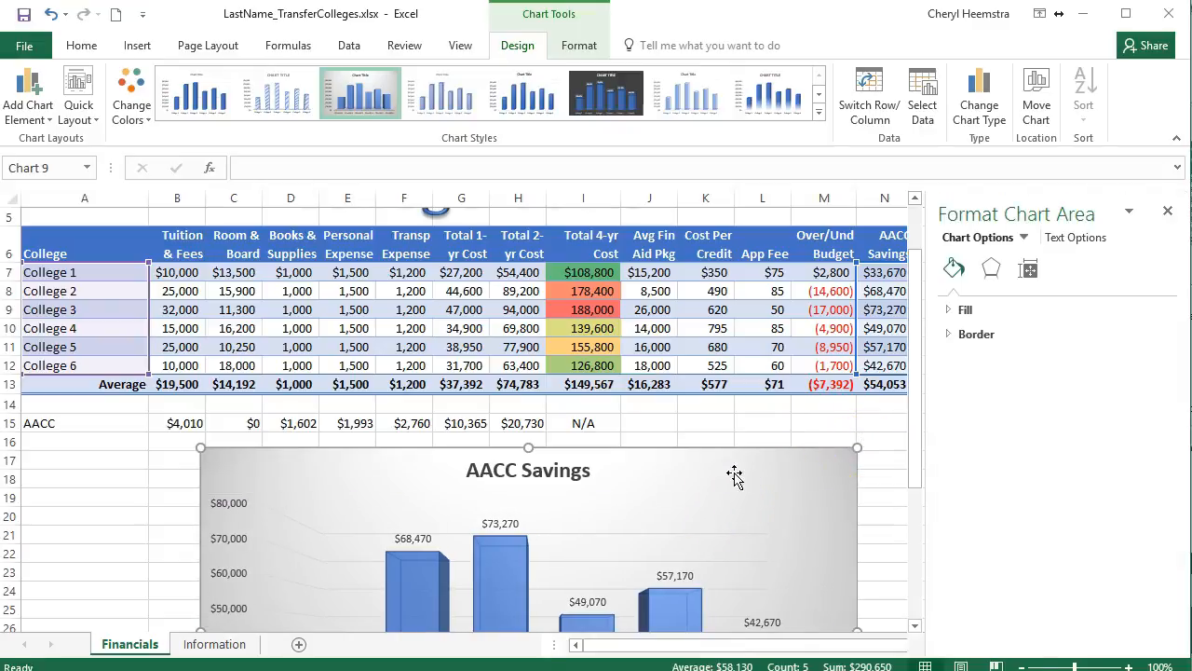
pyautogui.moveTo(731, 471); pyautogui.dragTo(705, 471)
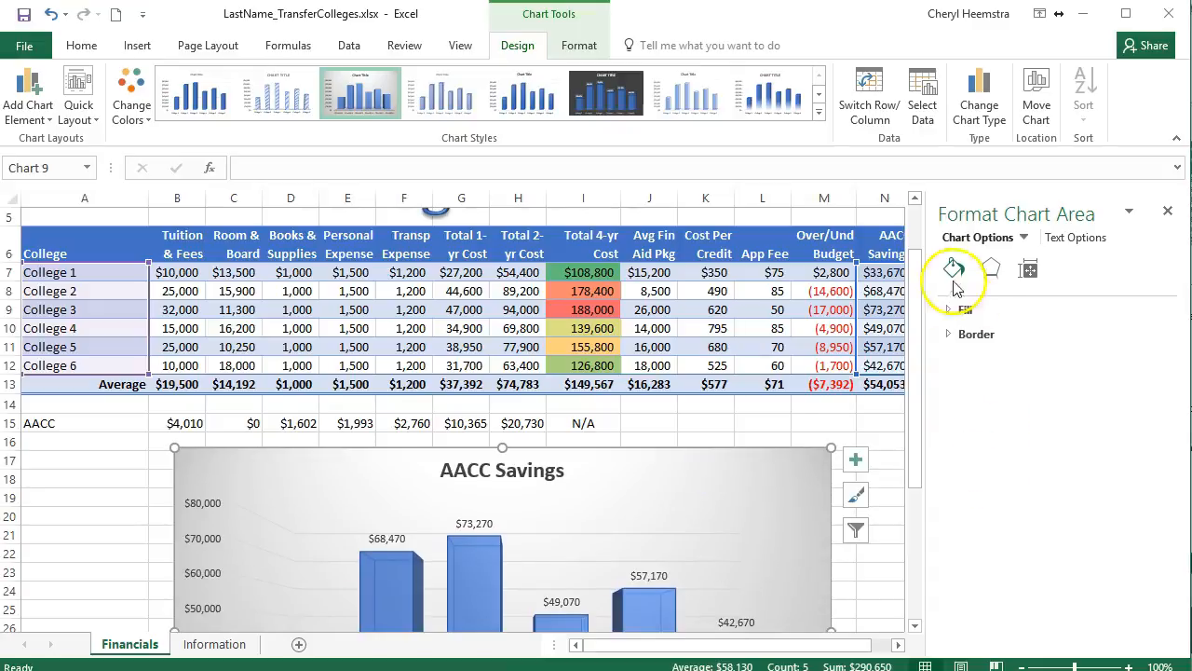
pyautogui.click(1168, 209)
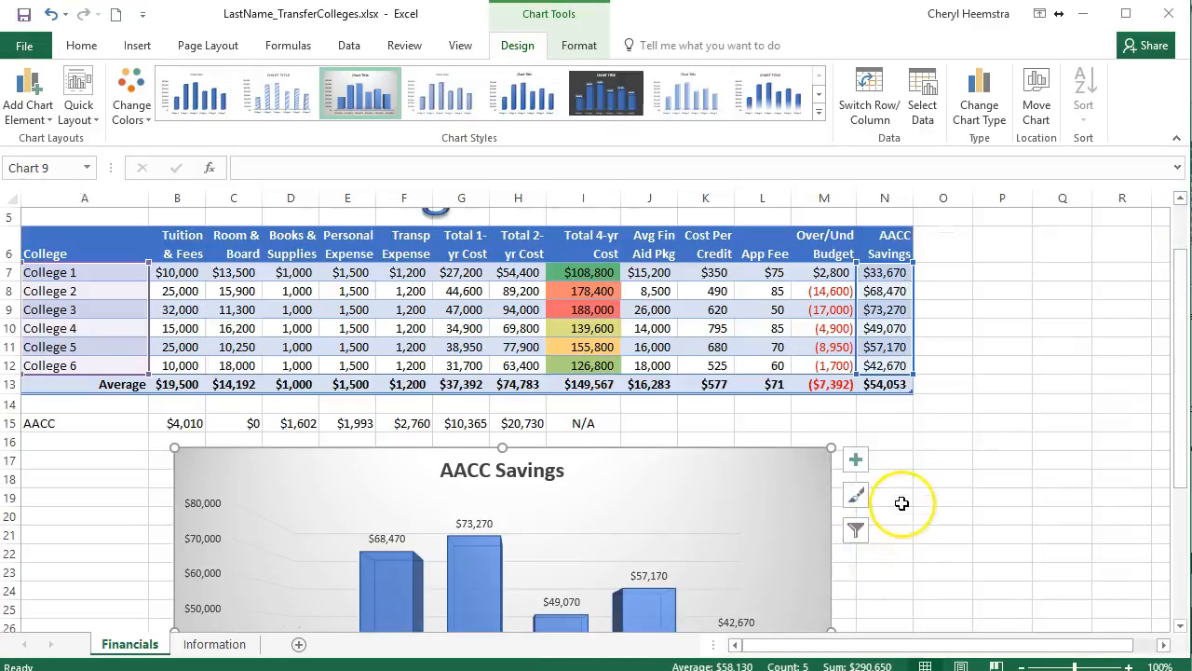
pyautogui.scroll(-3, 902, 503)
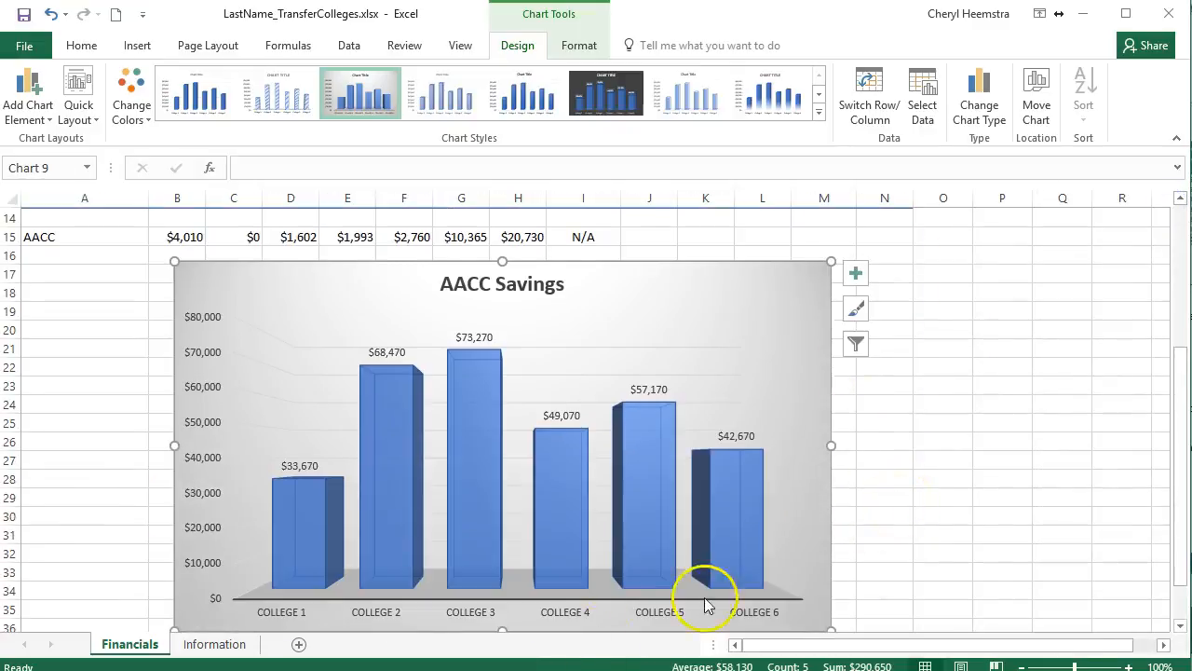
pyautogui.click(992, 267)
pyautogui.scroll(4, 992, 267)
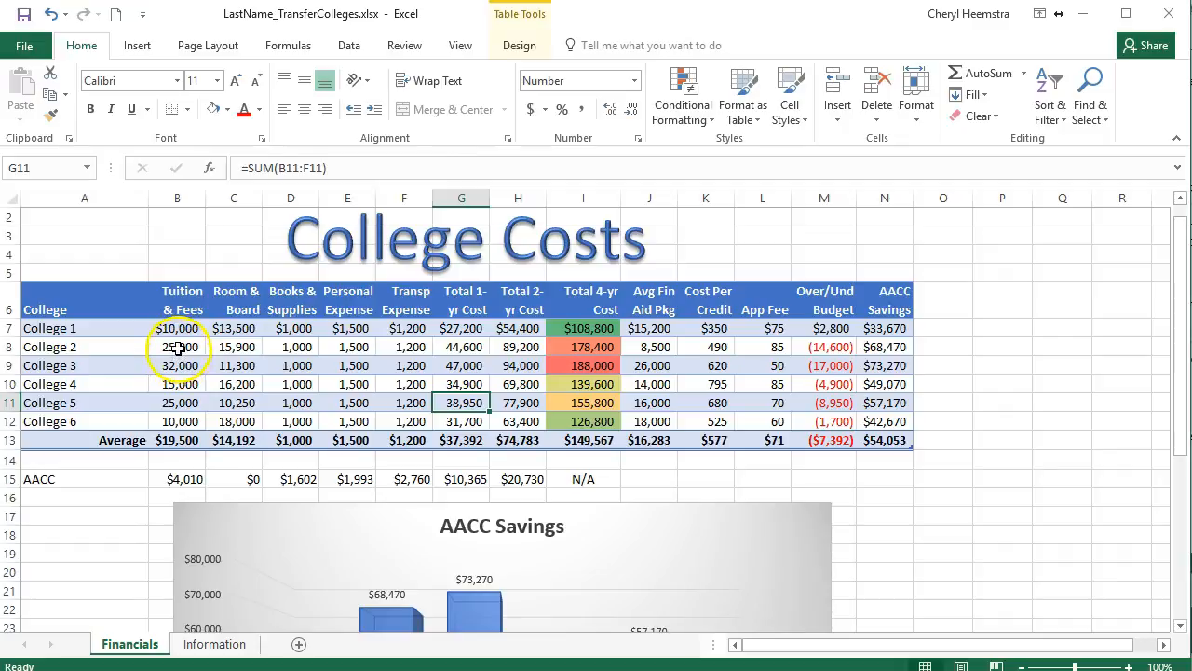
# Format the College 2 to College 6 figures in B8:M12 as Currency with a $ symbol and no decimals.
pyautogui.moveTo(178, 349); pyautogui.dragTo(807, 422)
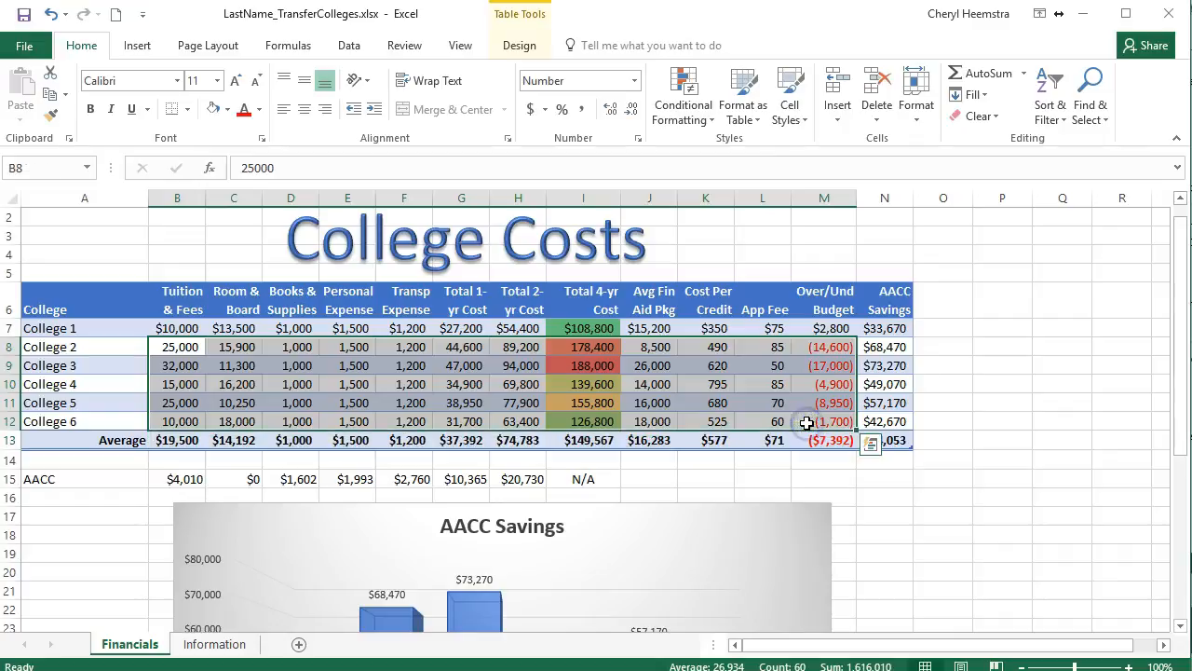
pyautogui.click(639, 141)
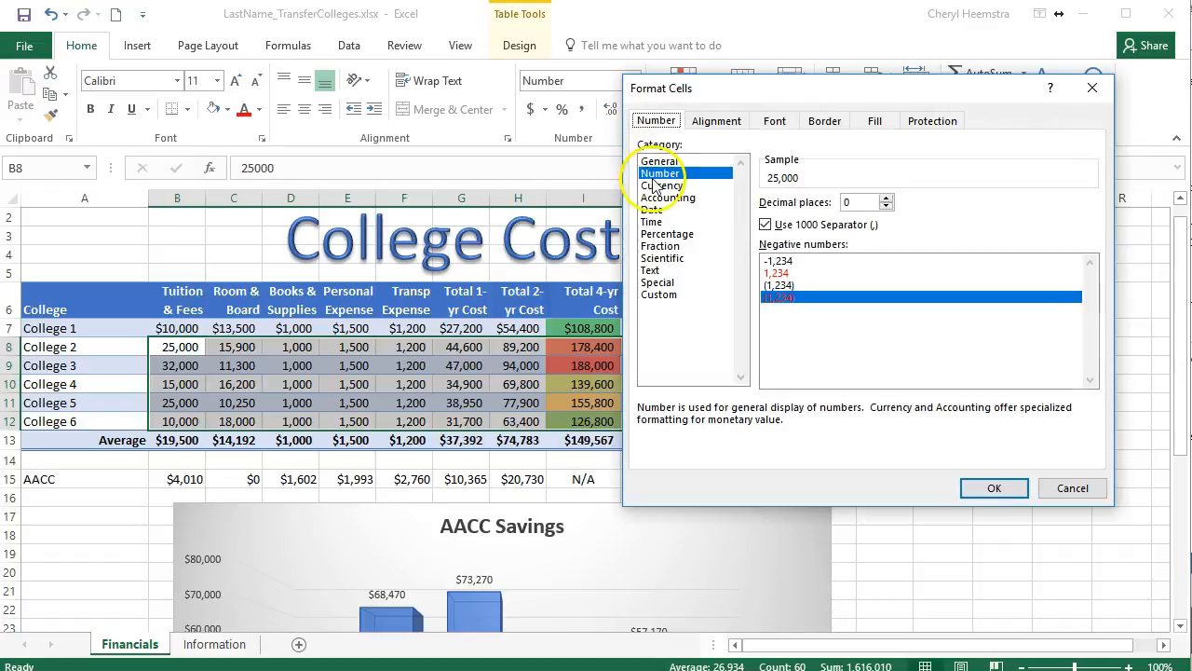
pyautogui.click(656, 185)
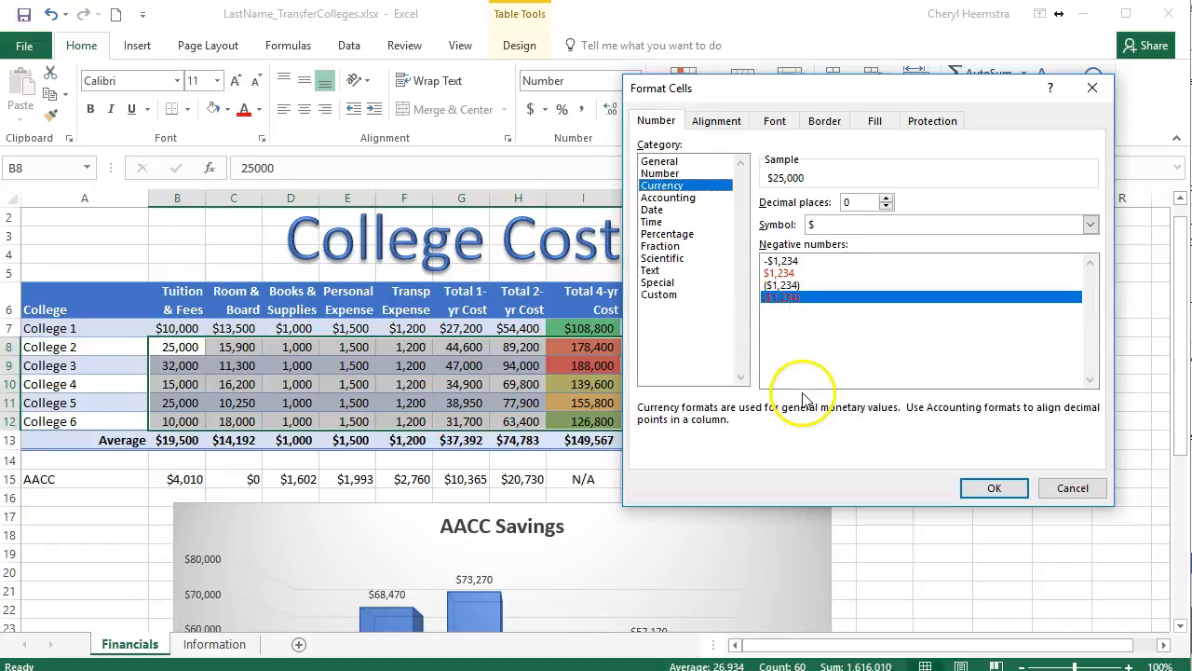
pyautogui.click(996, 488)
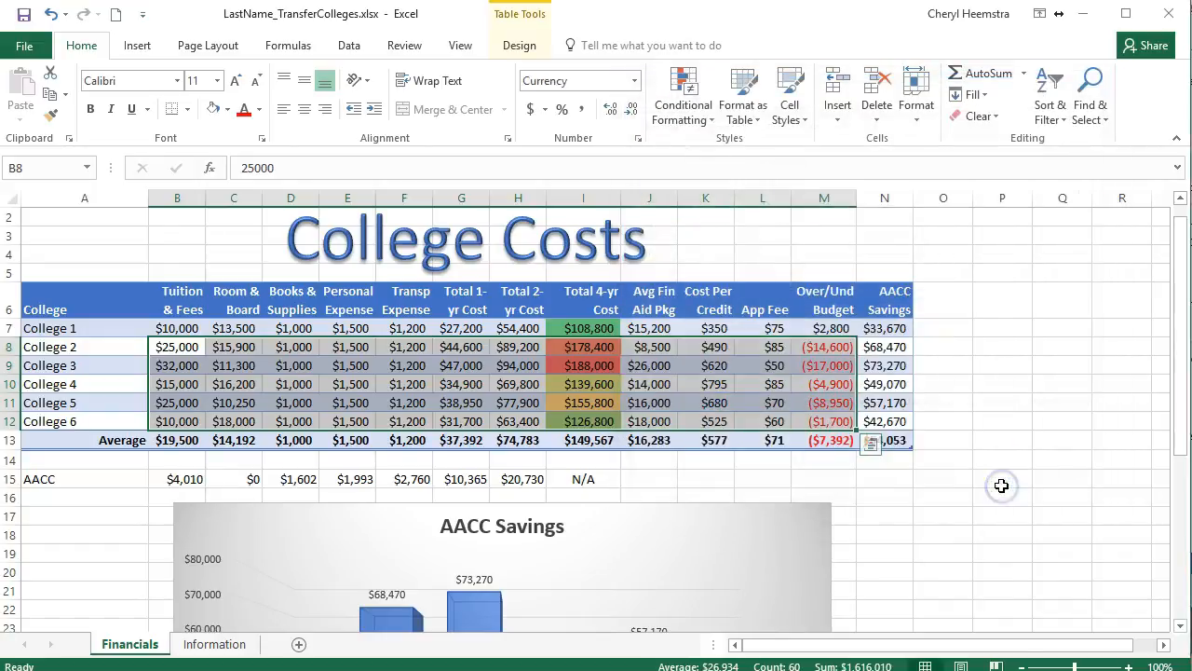
pyautogui.click(1041, 376)
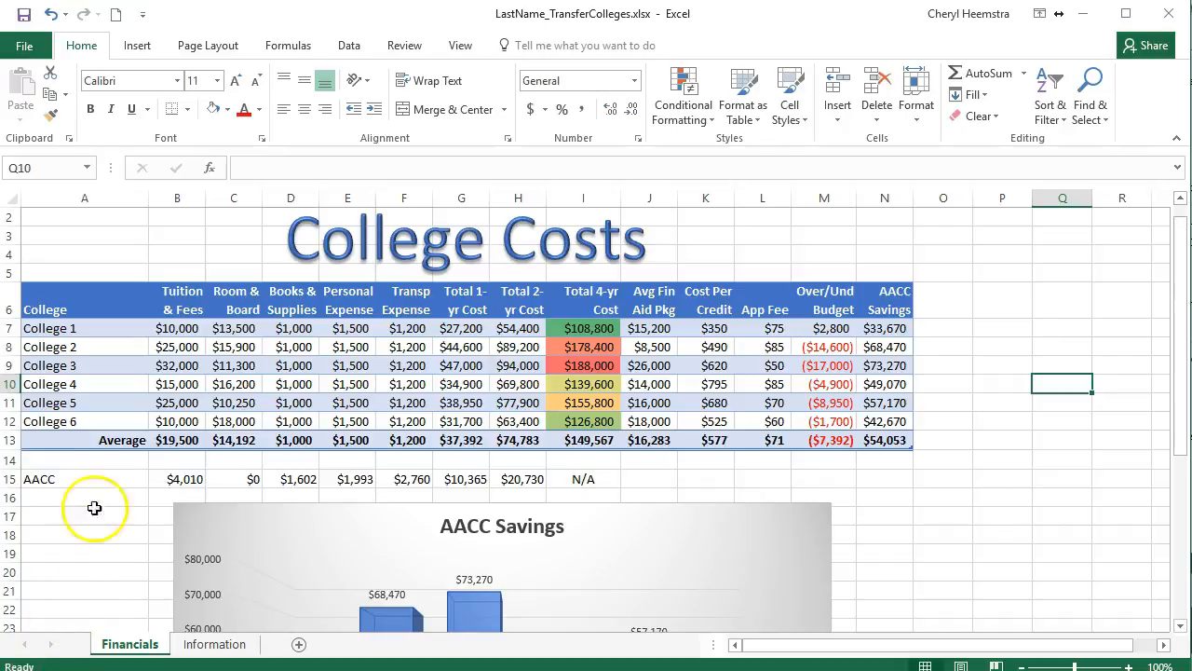
# Insert a 2-D Clustered Column chart from the College and Tuition & Fees data in A6:B12.
pyautogui.click(91, 298)
pyautogui.moveTo(108, 299); pyautogui.dragTo(181, 419)
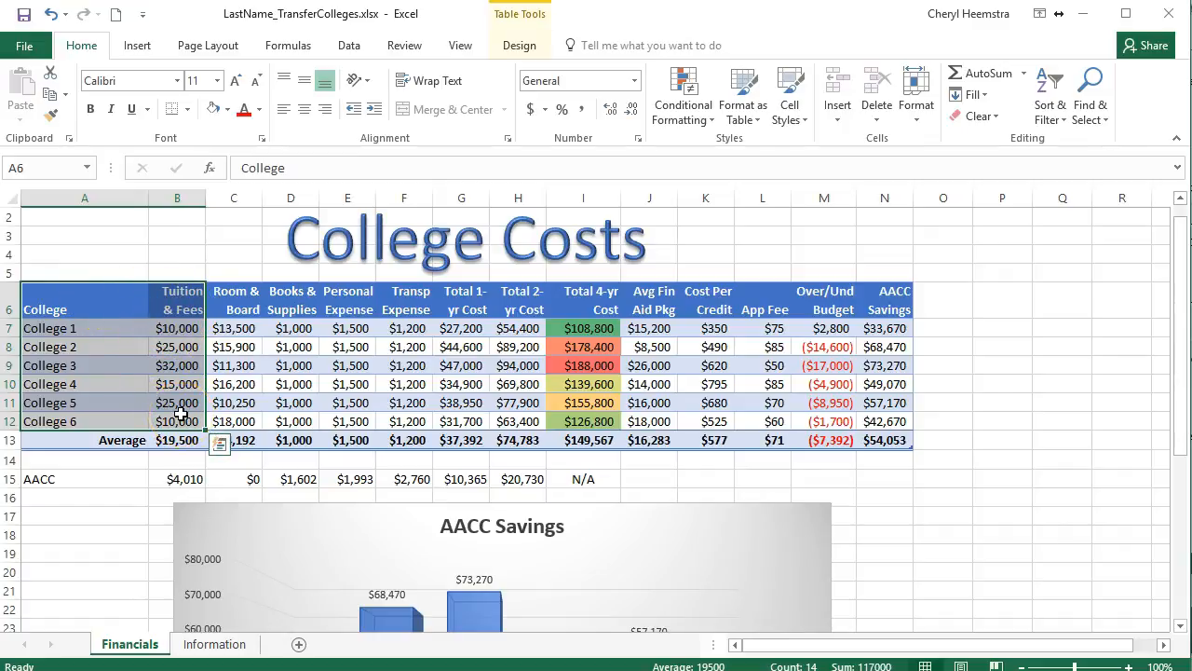
pyautogui.click(133, 46)
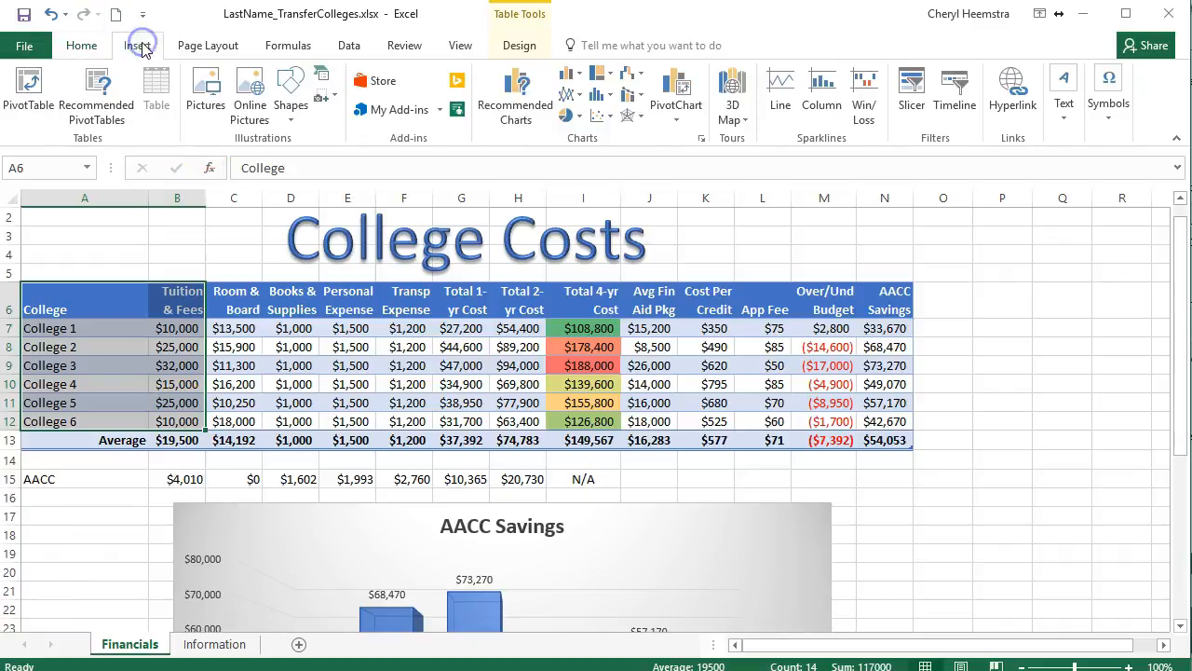
pyautogui.click(578, 77)
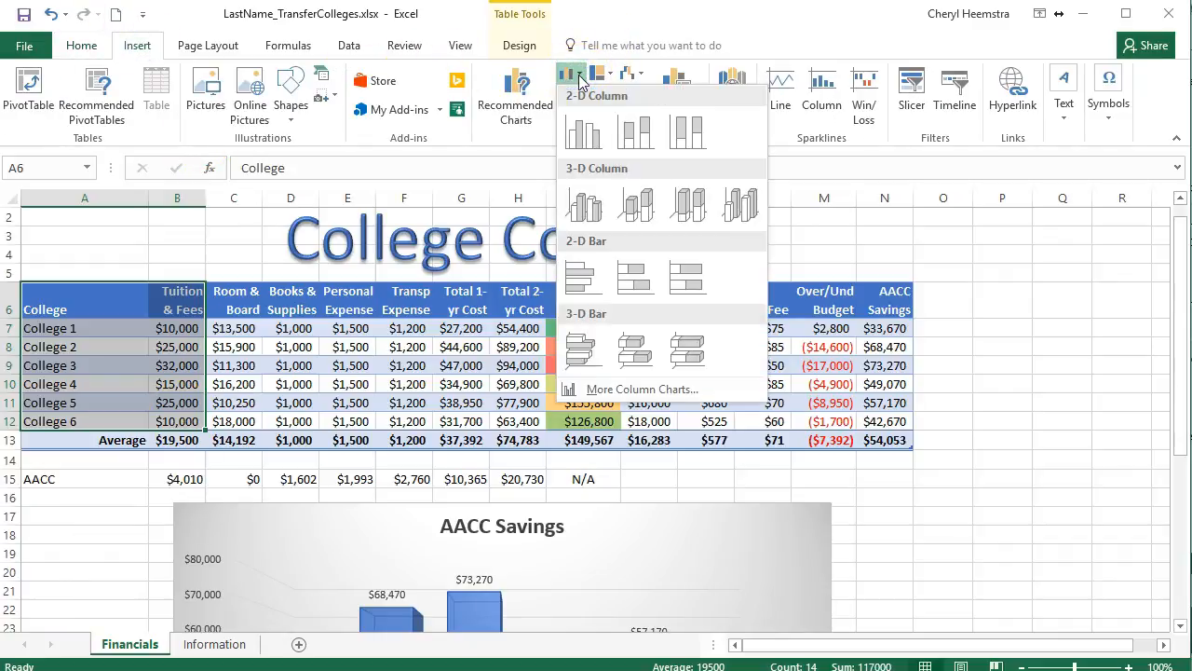
pyautogui.click(585, 134)
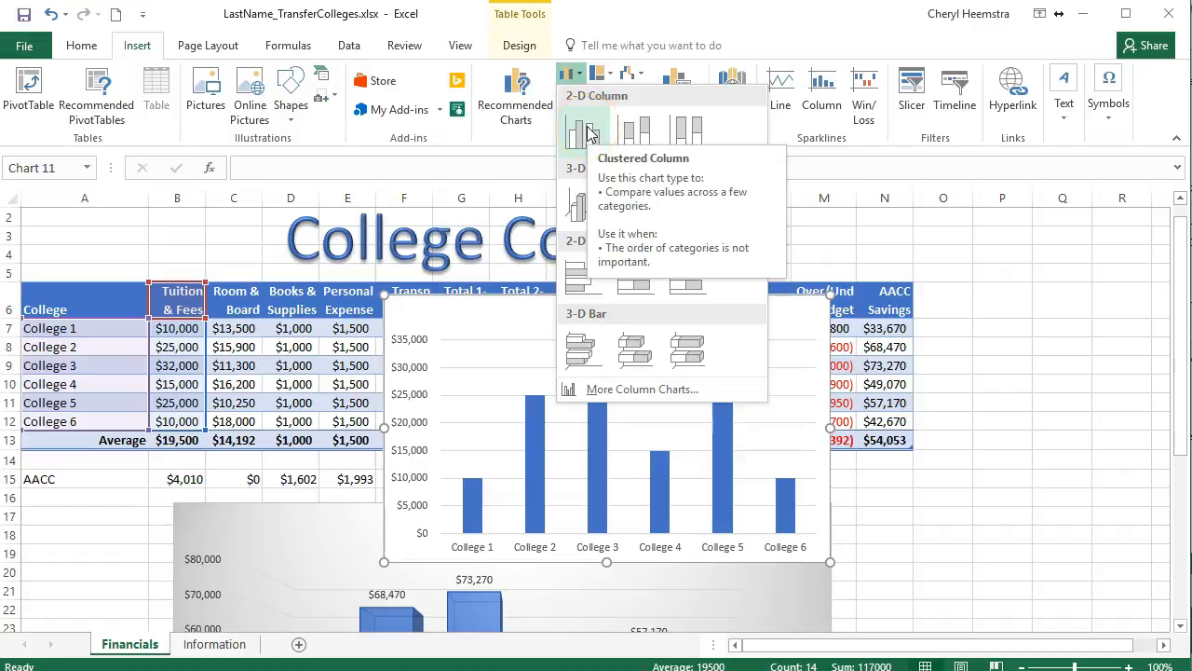
pyautogui.click(585, 134)
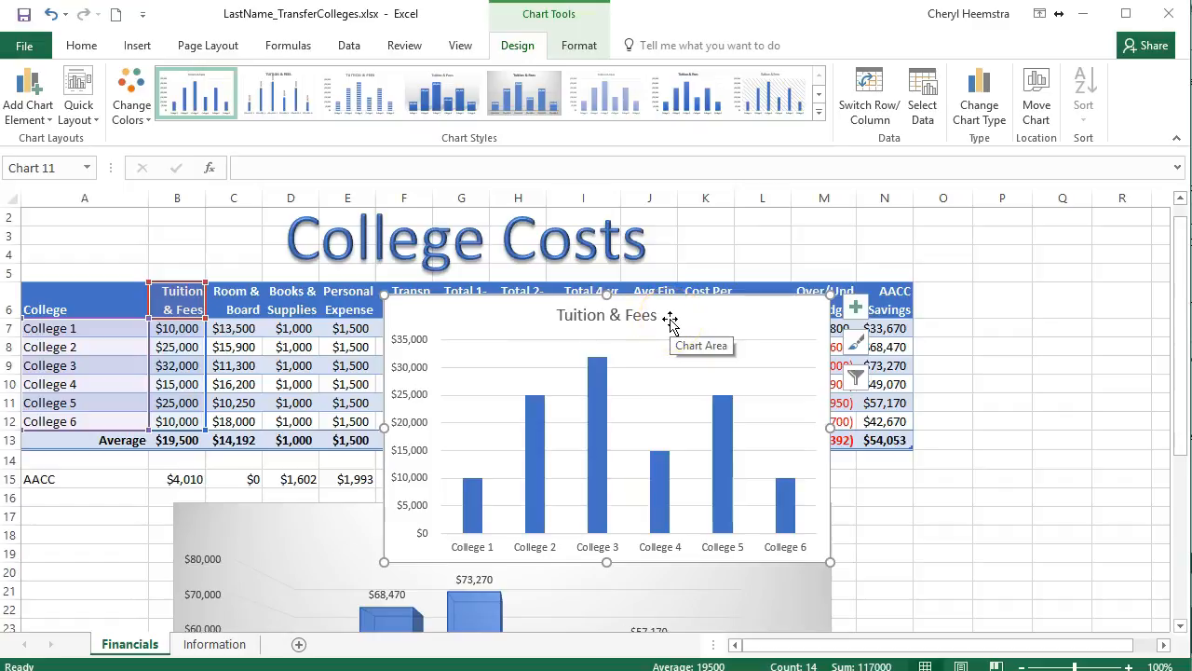
pyautogui.click(706, 322)
pyautogui.click(706, 322)
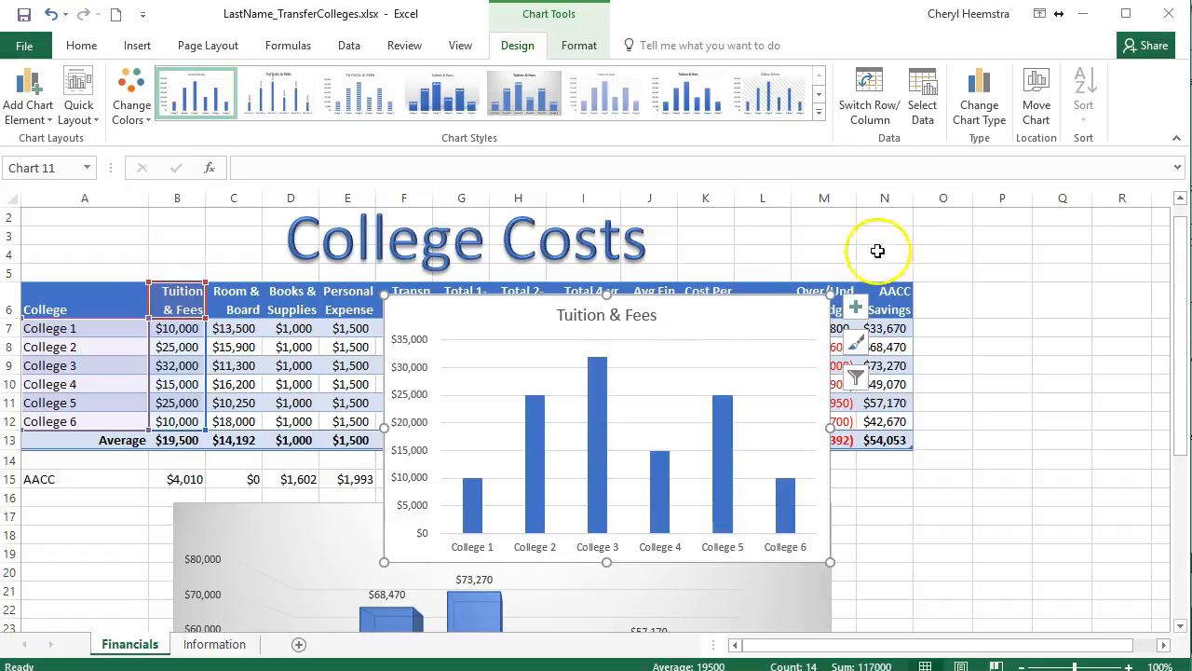
# Move the Tuition & Fees chart to a new sheet named "Tuition Comparison".
pyautogui.click(1042, 78)
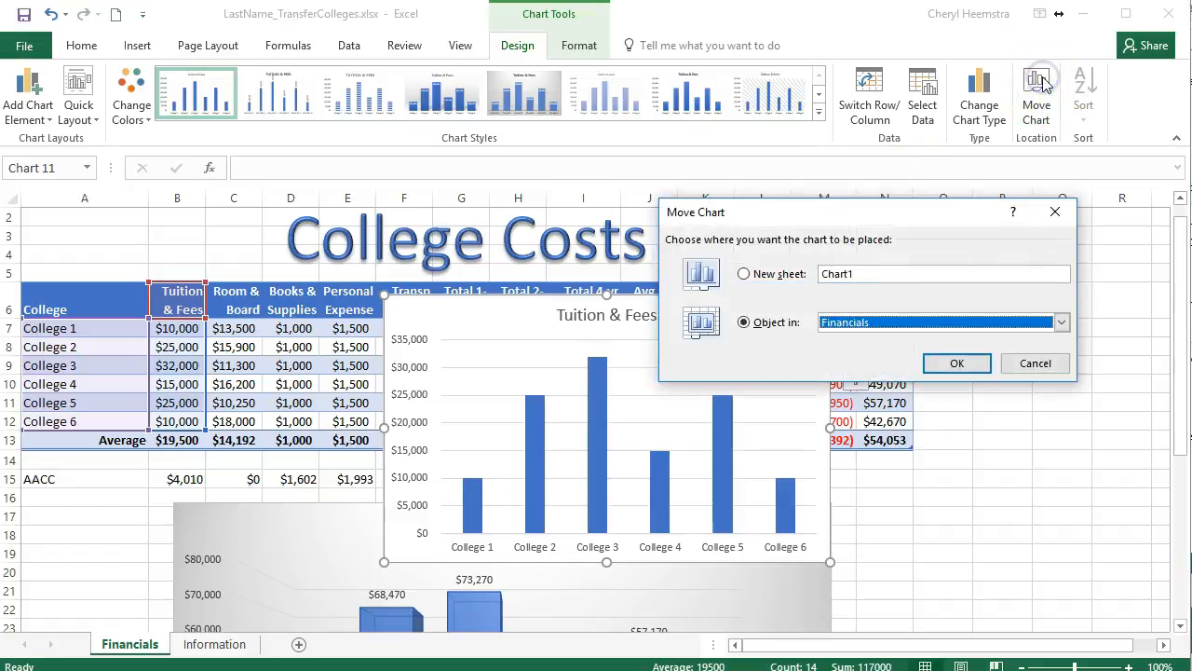
pyautogui.click(745, 275)
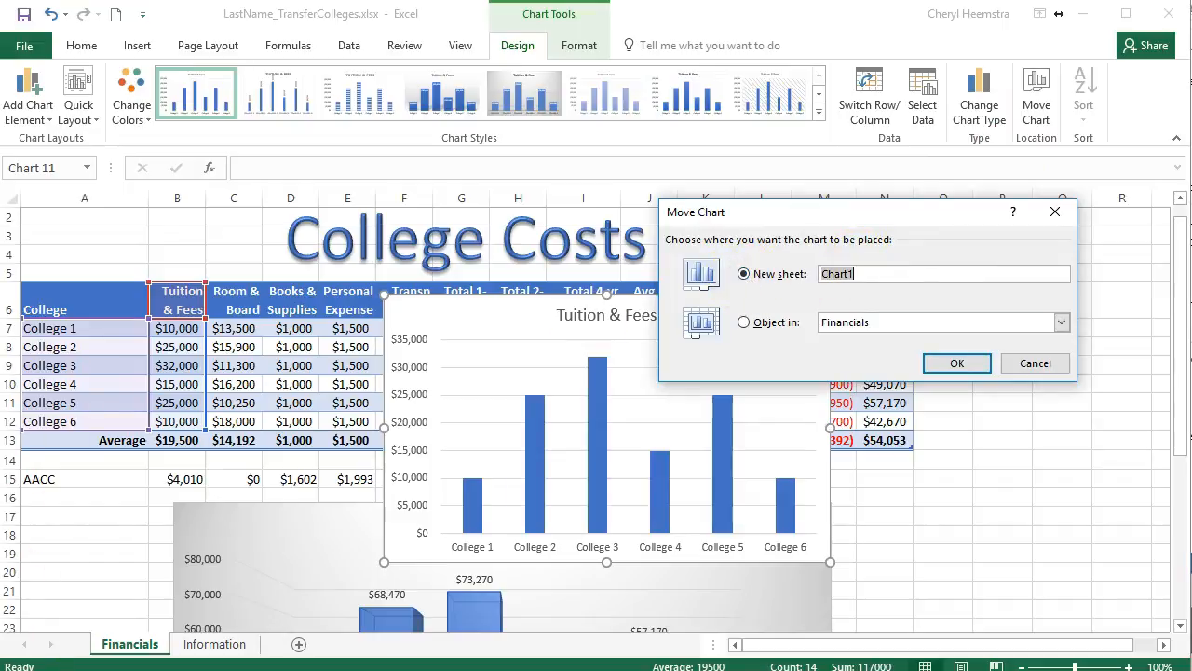
pyautogui.write('Tuition Comparison')
pyautogui.click(956, 363)
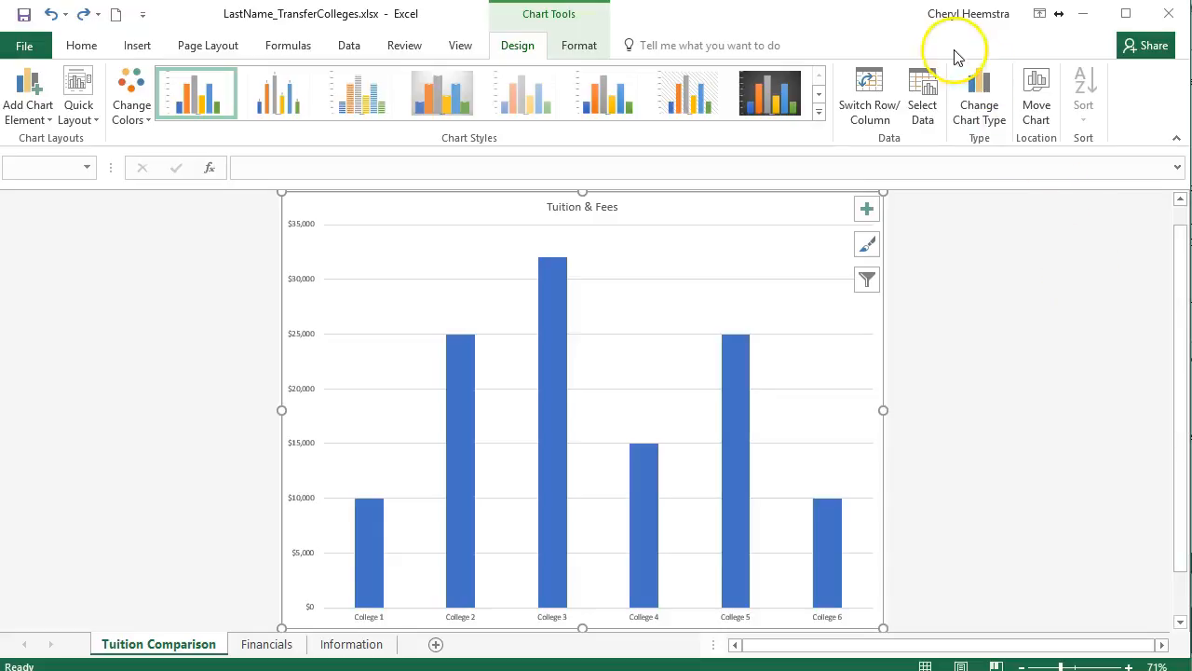
# Change the chart type to the Clustered Column variant that plots each college as its own coloured series.
pyautogui.click(982, 95)
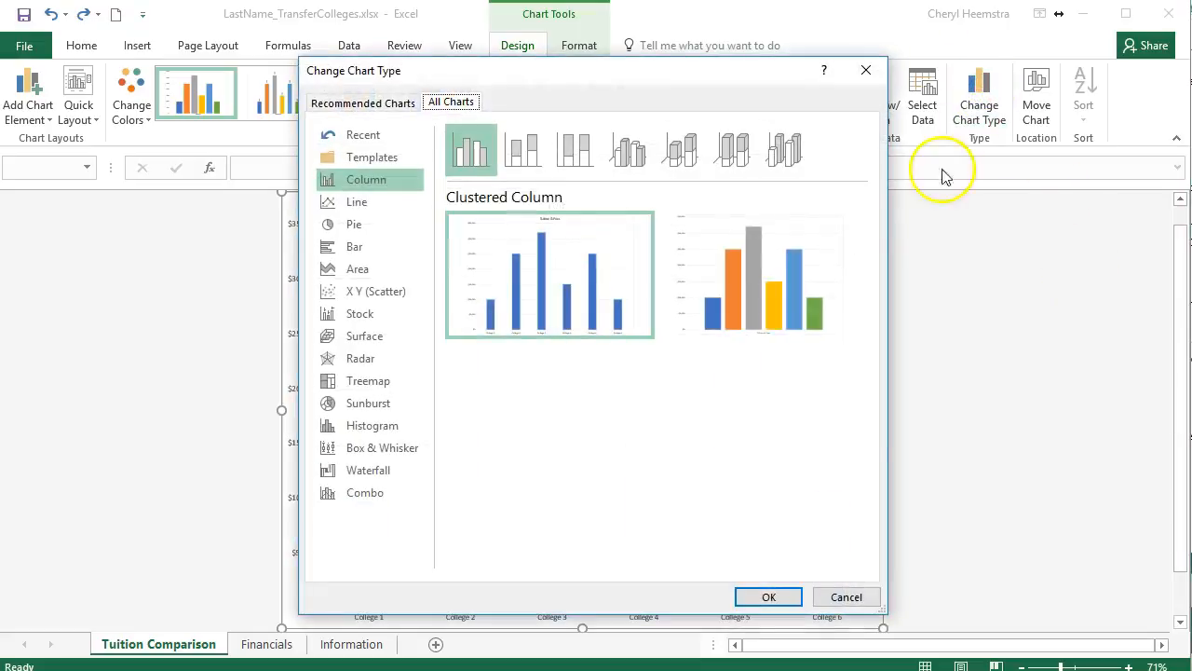
pyautogui.moveTo(798, 264)
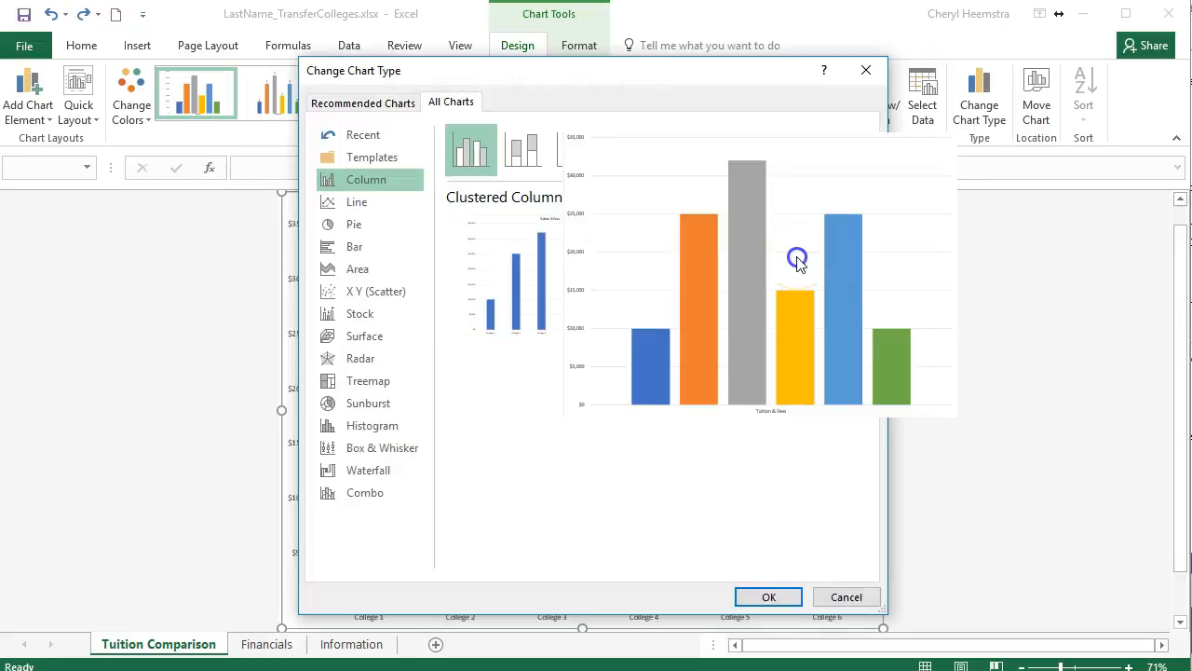
pyautogui.click(792, 258)
pyautogui.click(769, 597)
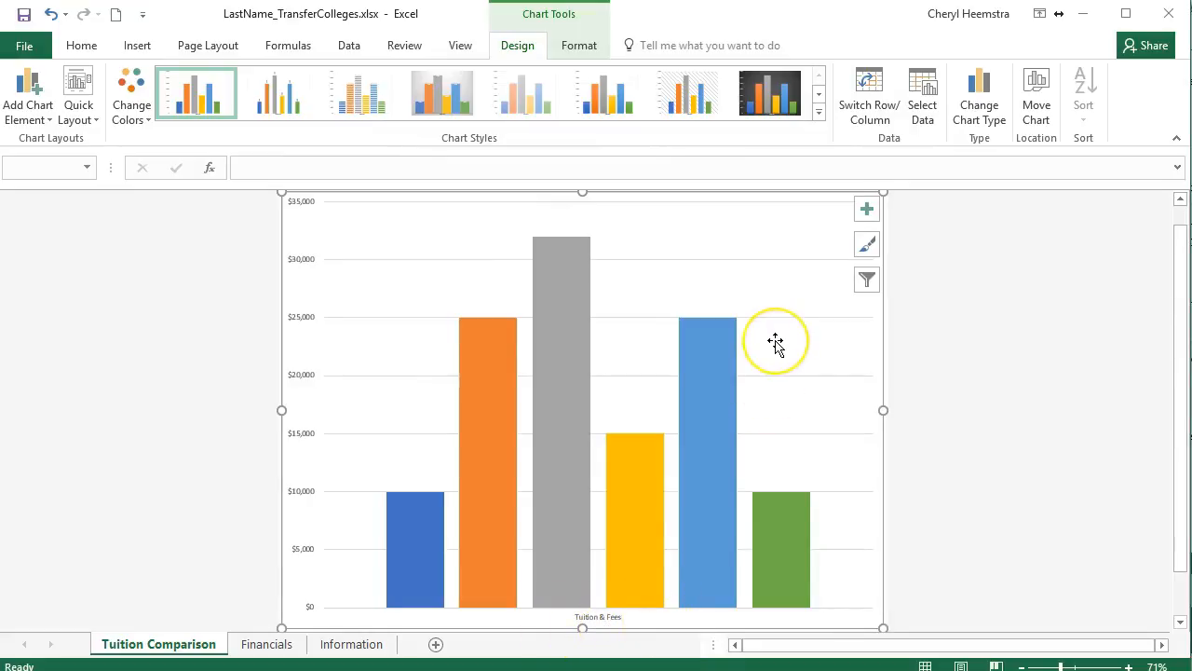
# Add a legend, data labels and a chart title to the tuition chart.
pyautogui.click(867, 209)
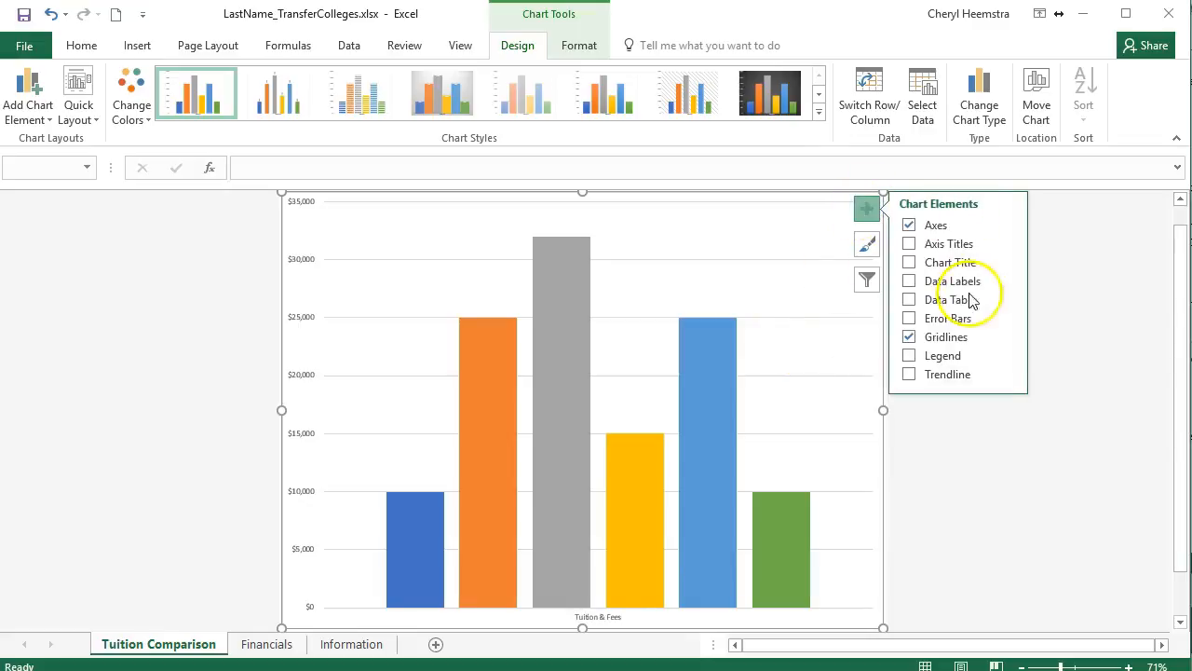
pyautogui.click(910, 355)
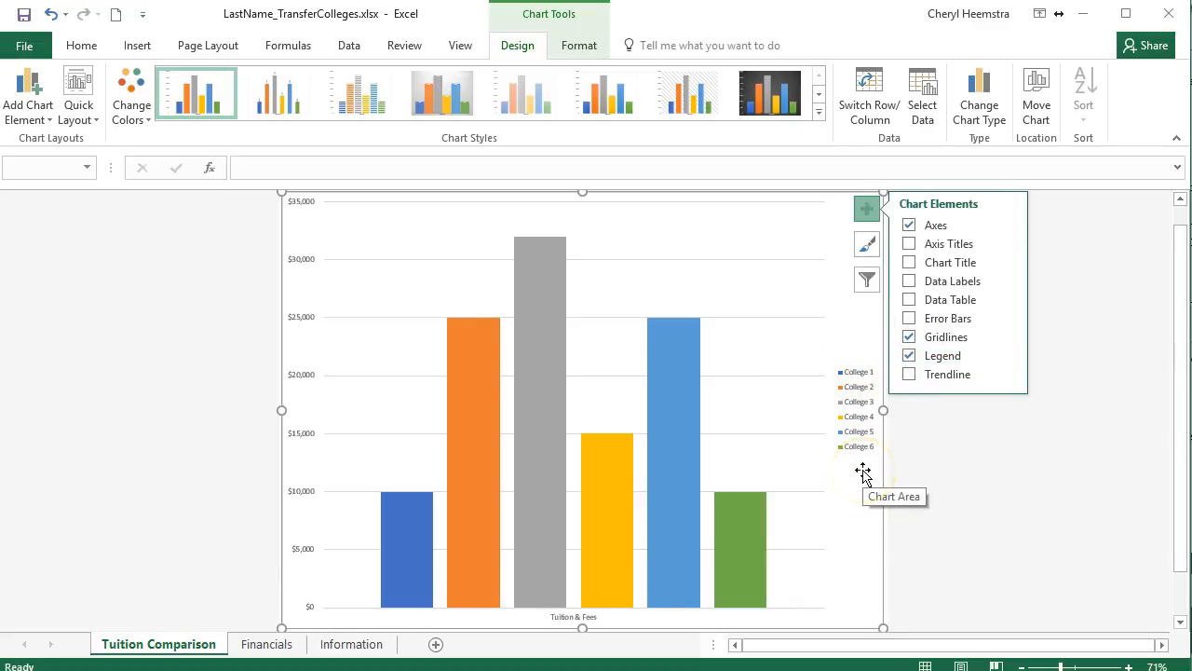
pyautogui.click(910, 281)
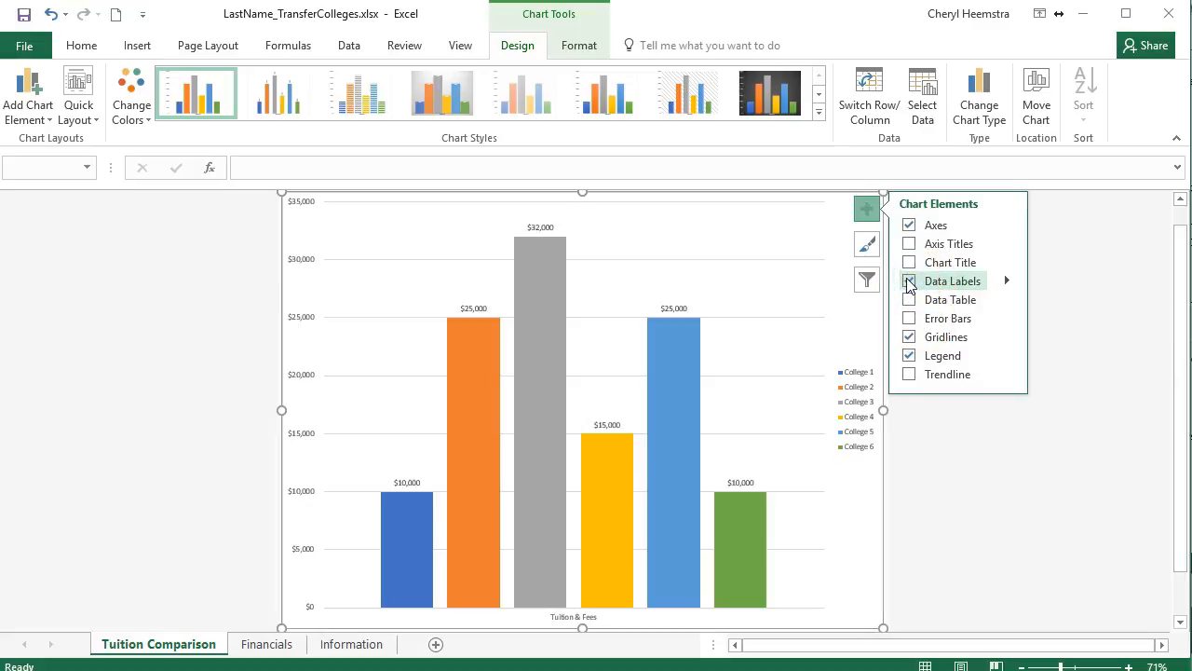
pyautogui.click(910, 265)
pyautogui.click(910, 265)
# Replace the placeholder chart title with "Tuition Comparison".
pyautogui.click(575, 206)
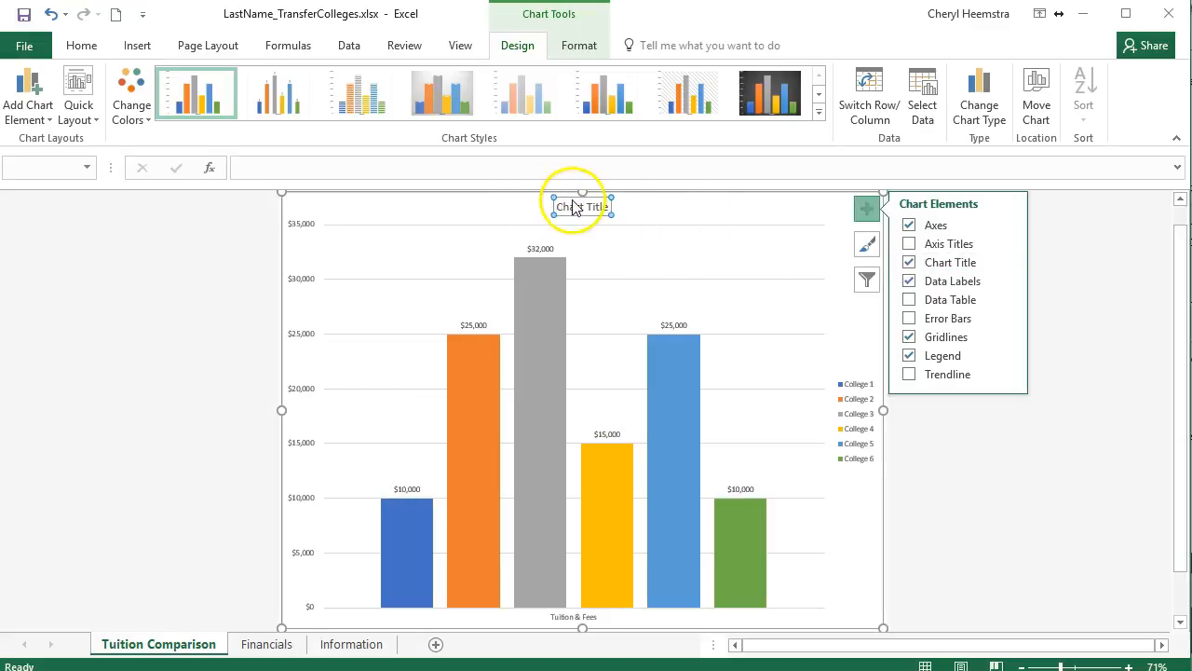
pyautogui.click(584, 206)
pyautogui.click(572, 203)
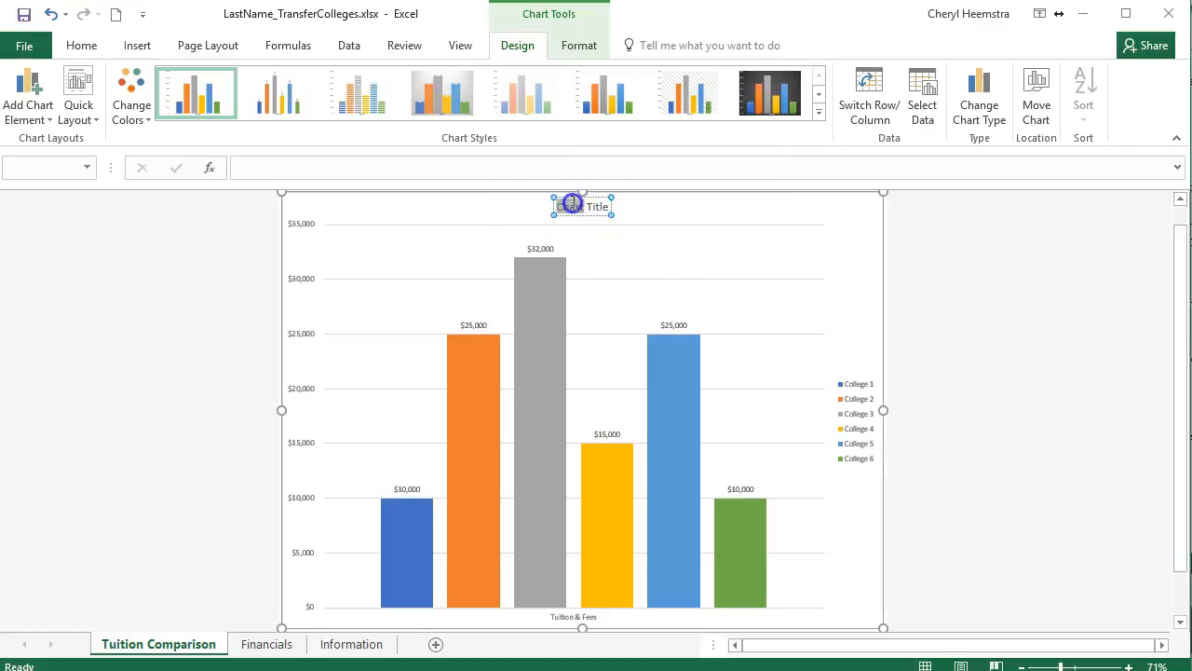
pyautogui.moveTo(615, 207); pyautogui.dragTo(617, 206)
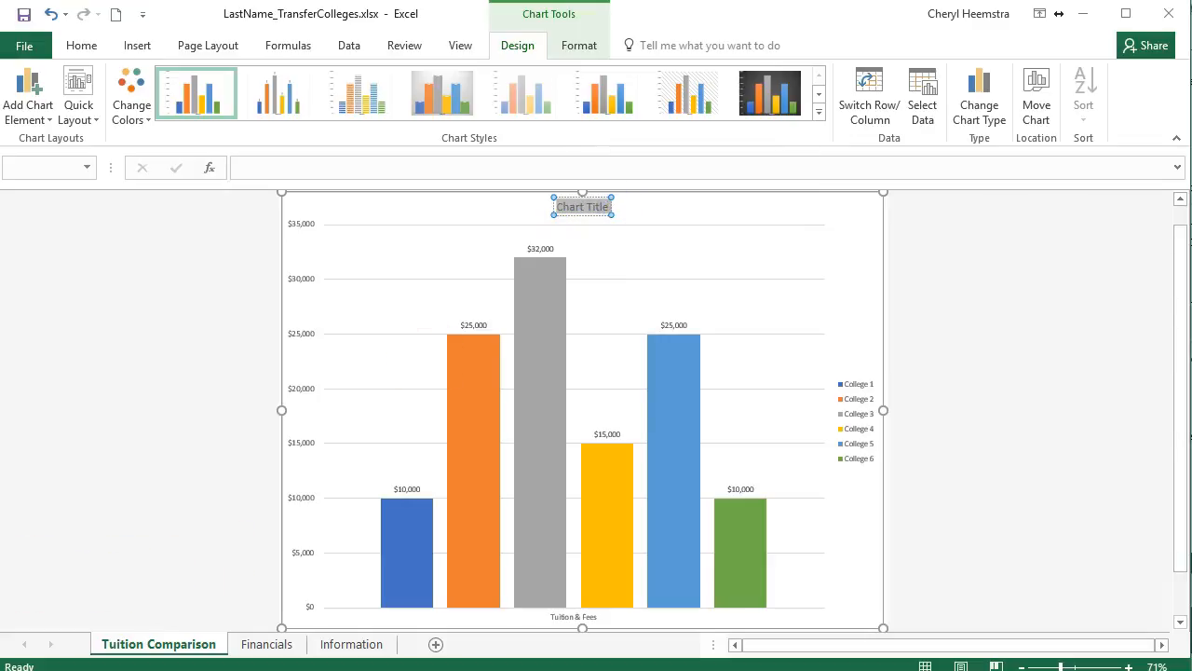
pyautogui.write('Tuition Comparison')
pyautogui.click(172, 333)
pyautogui.click(283, 101)
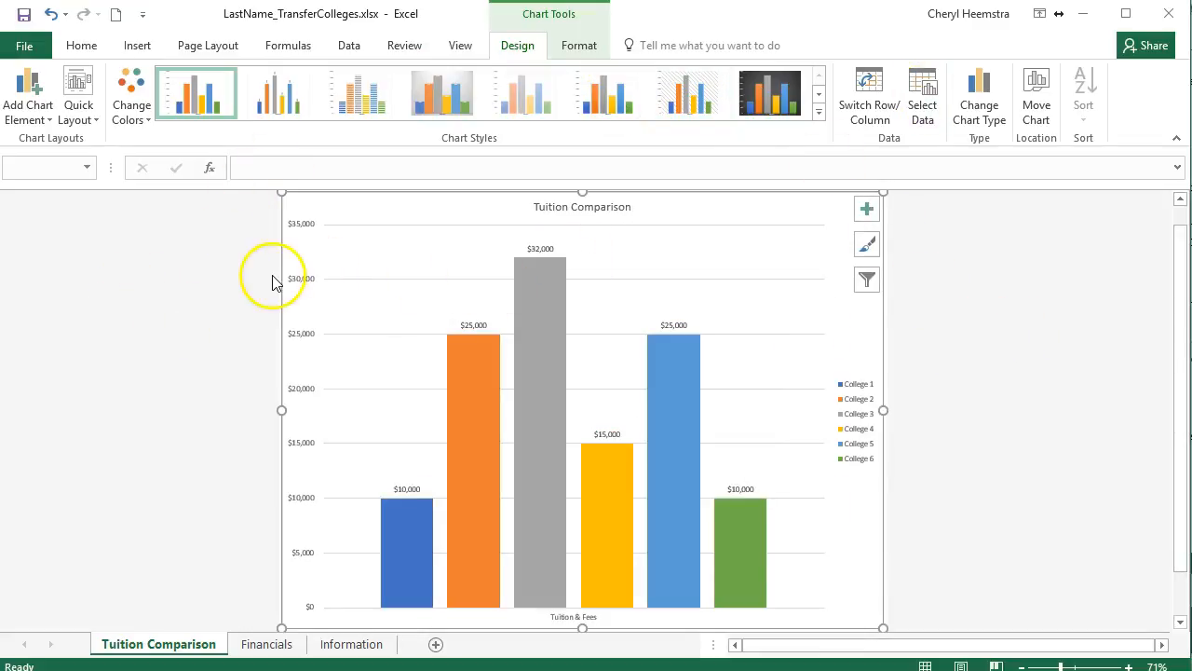
pyautogui.click(37, 113)
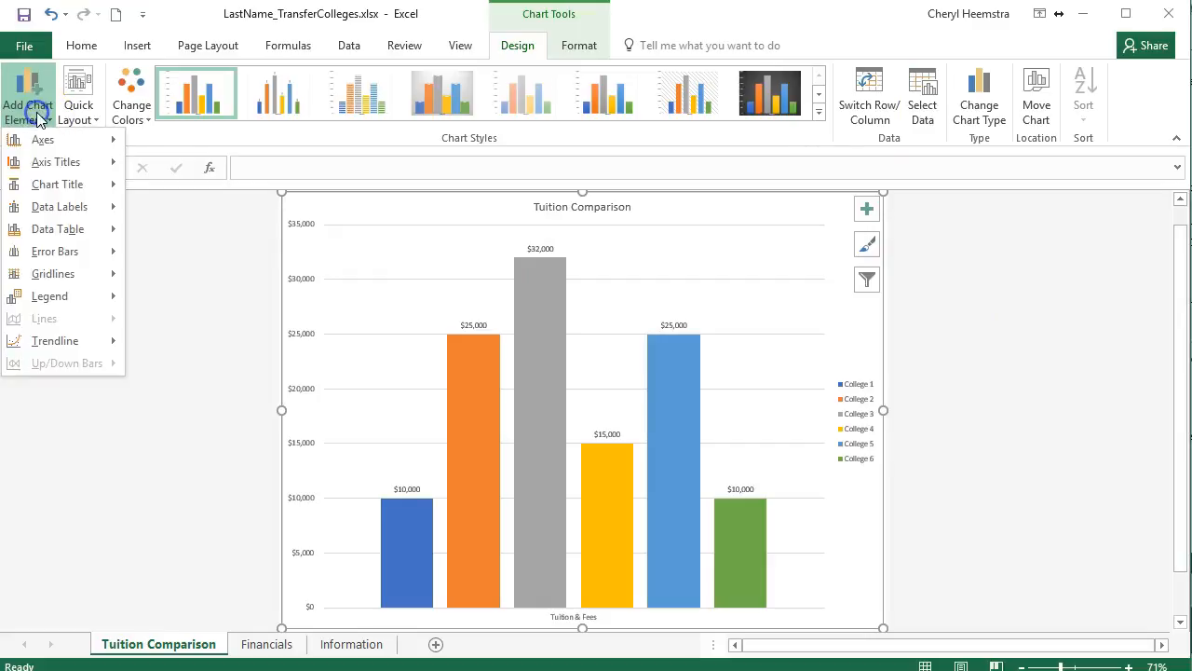
pyautogui.click(42, 165)
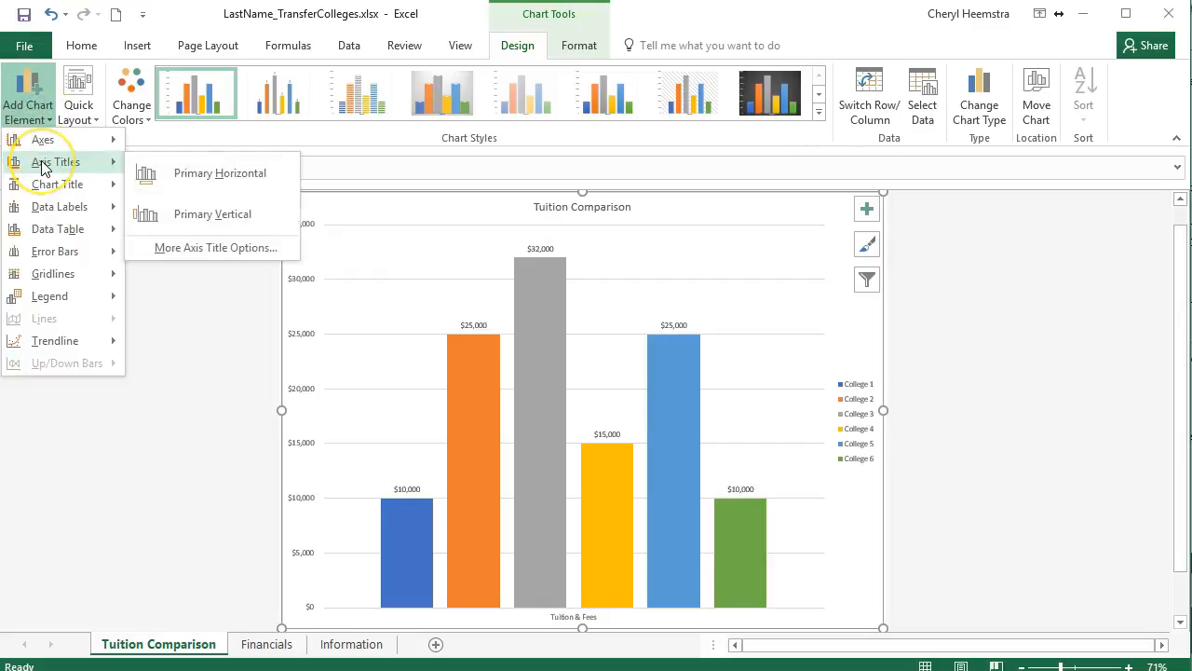
pyautogui.click(47, 186)
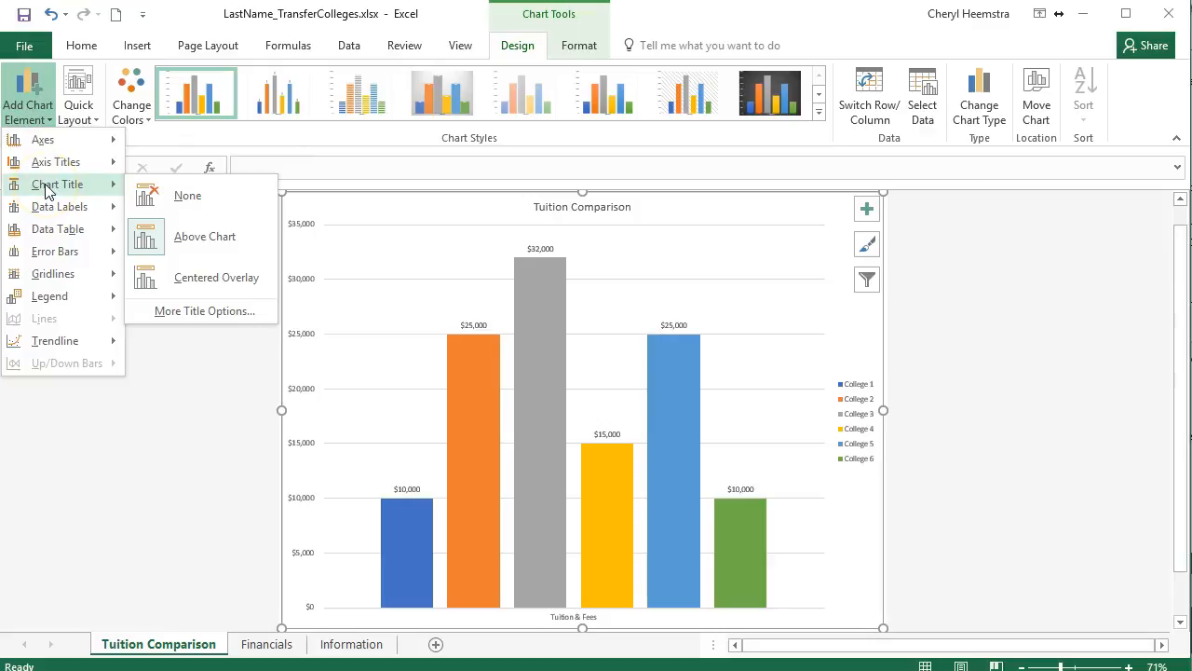
pyautogui.moveTo(68, 224)
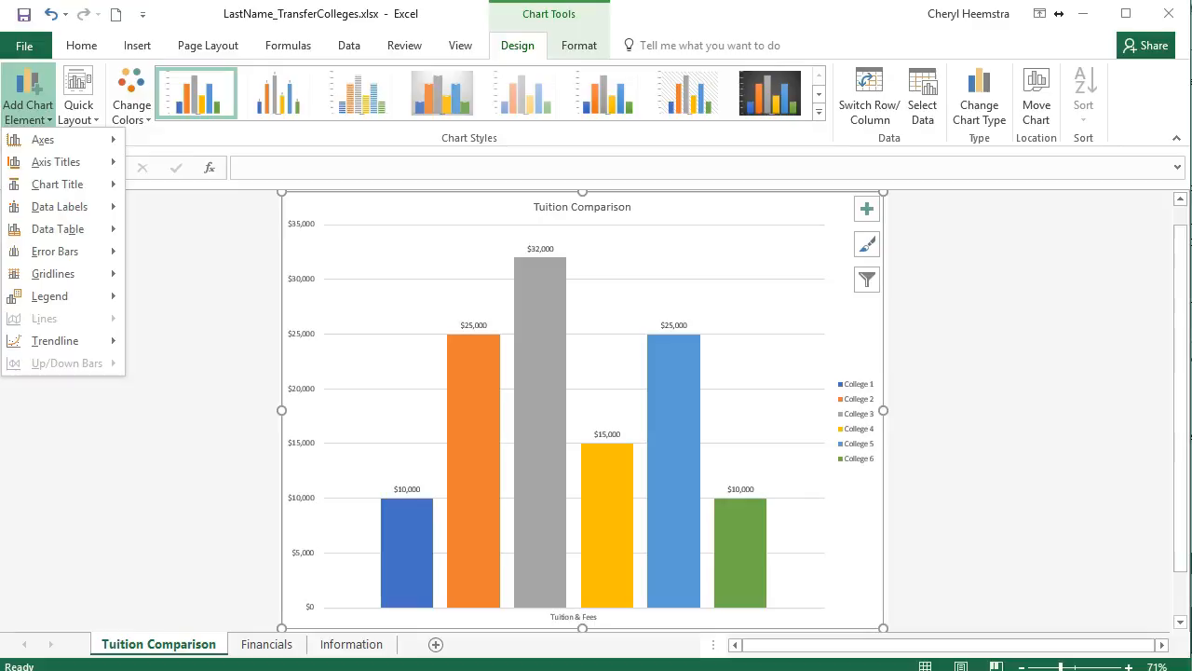
pyautogui.moveTo(76, 296)
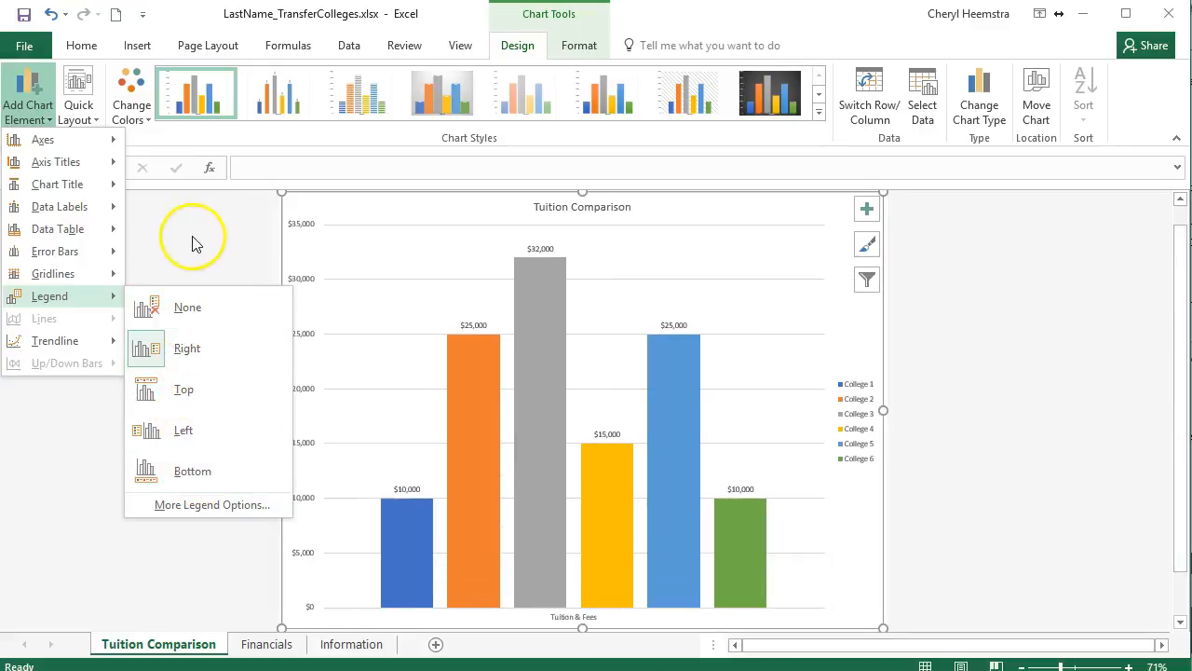
pyautogui.press('Escape')
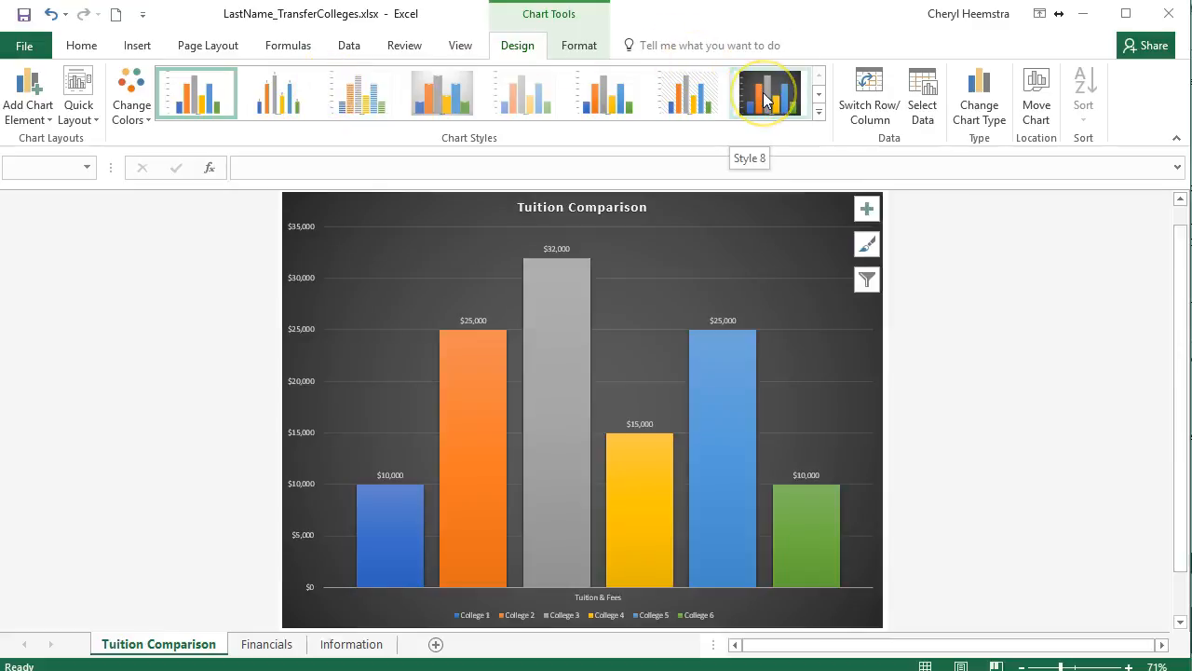
# Apply the dark chart style Style 8 to the Tuition Comparison chart.
pyautogui.click(766, 93)
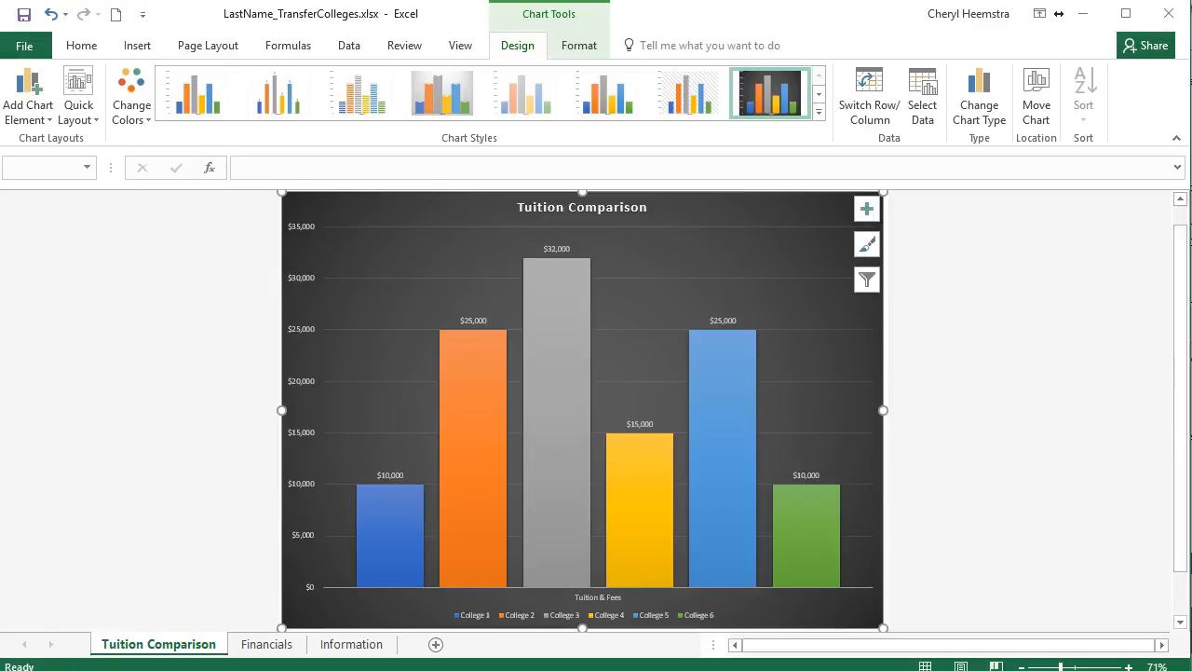
# Insert a 2-D Clustered Bar chart from the Financials sheet's college names A7:A12 and their Total 4-yr Cost values I7:I12.
pyautogui.click(267, 644)
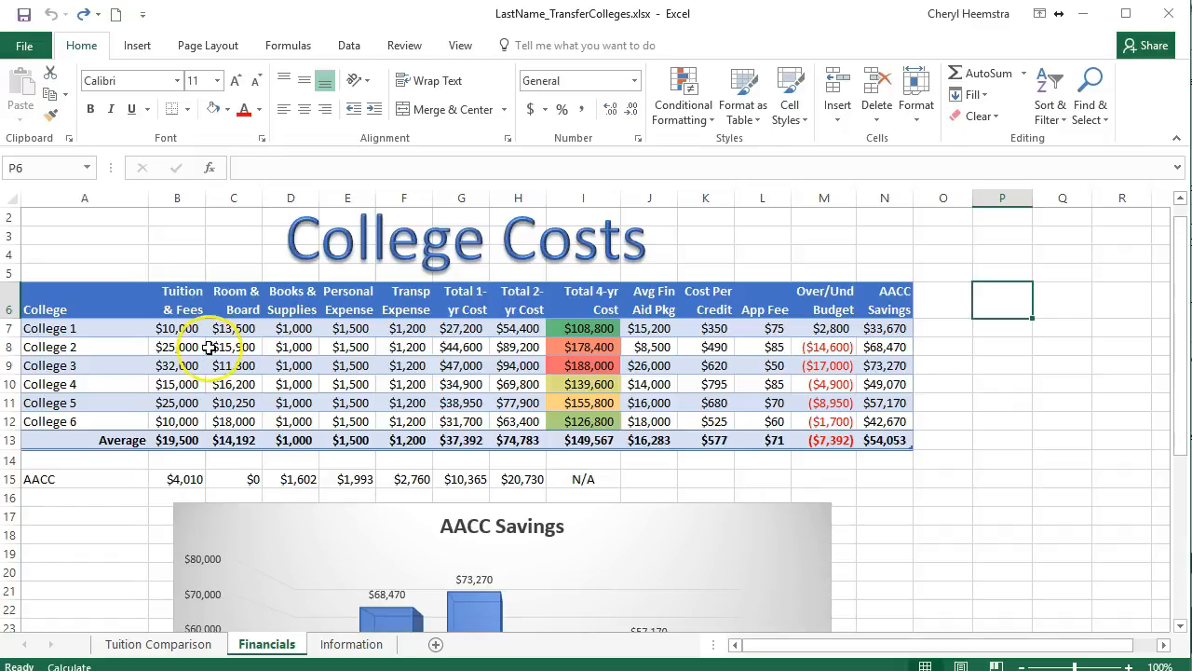
pyautogui.moveTo(117, 326); pyautogui.dragTo(119, 421)
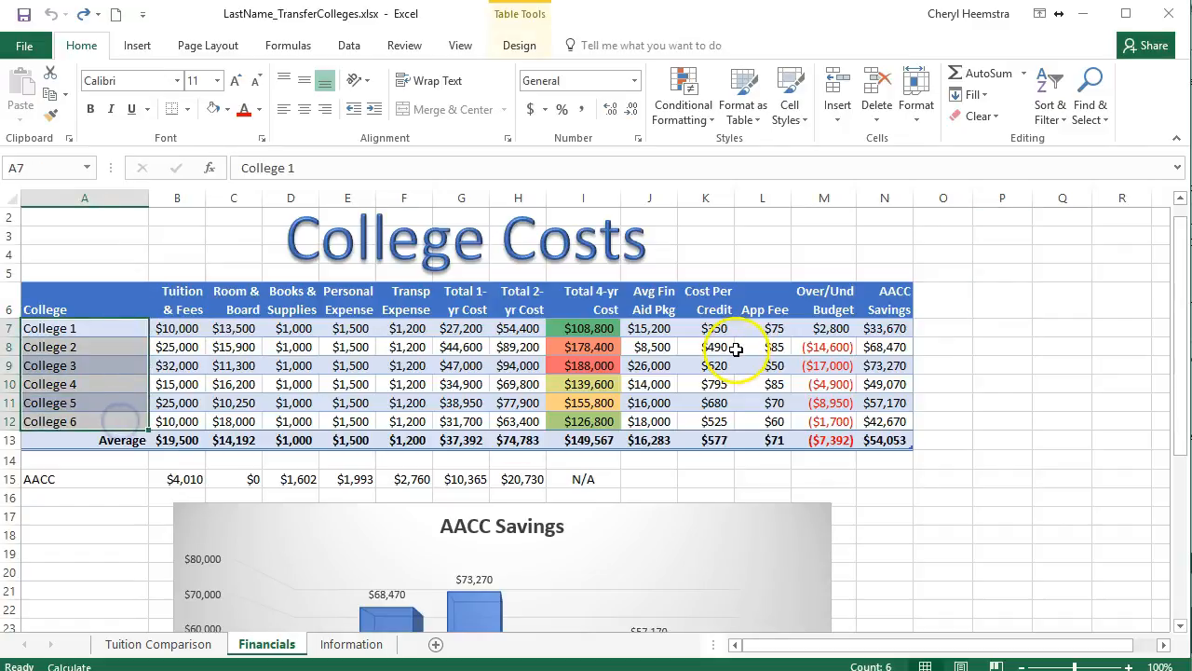
pyautogui.moveTo(604, 328); pyautogui.dragTo(605, 421)
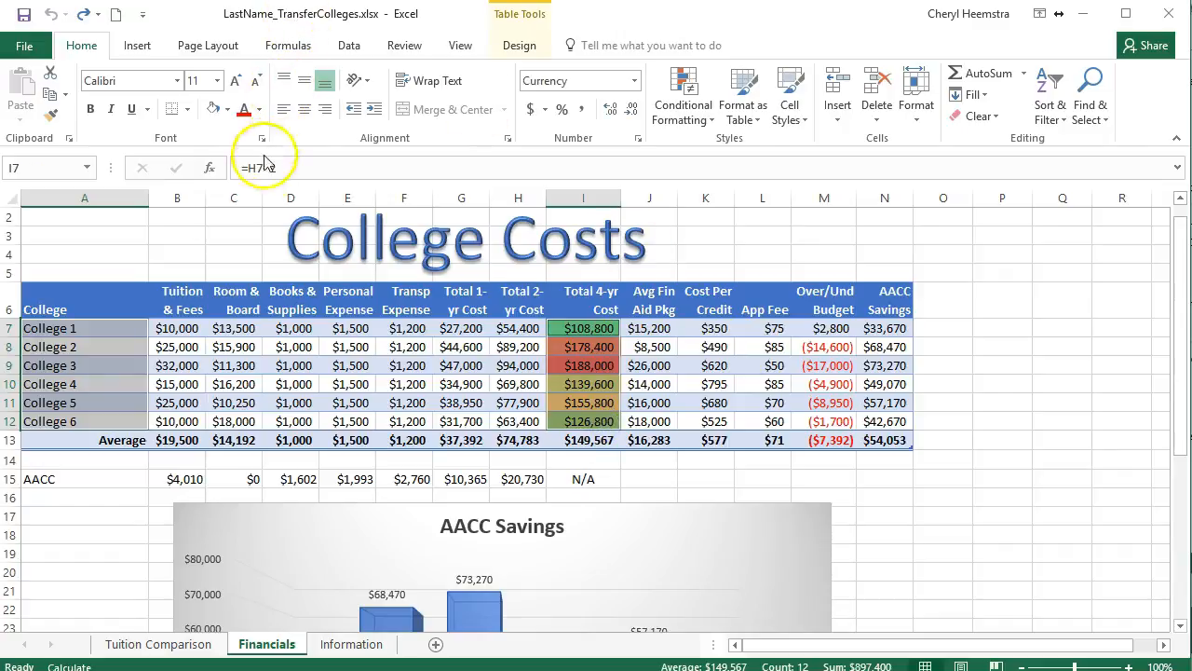
pyautogui.click(149, 48)
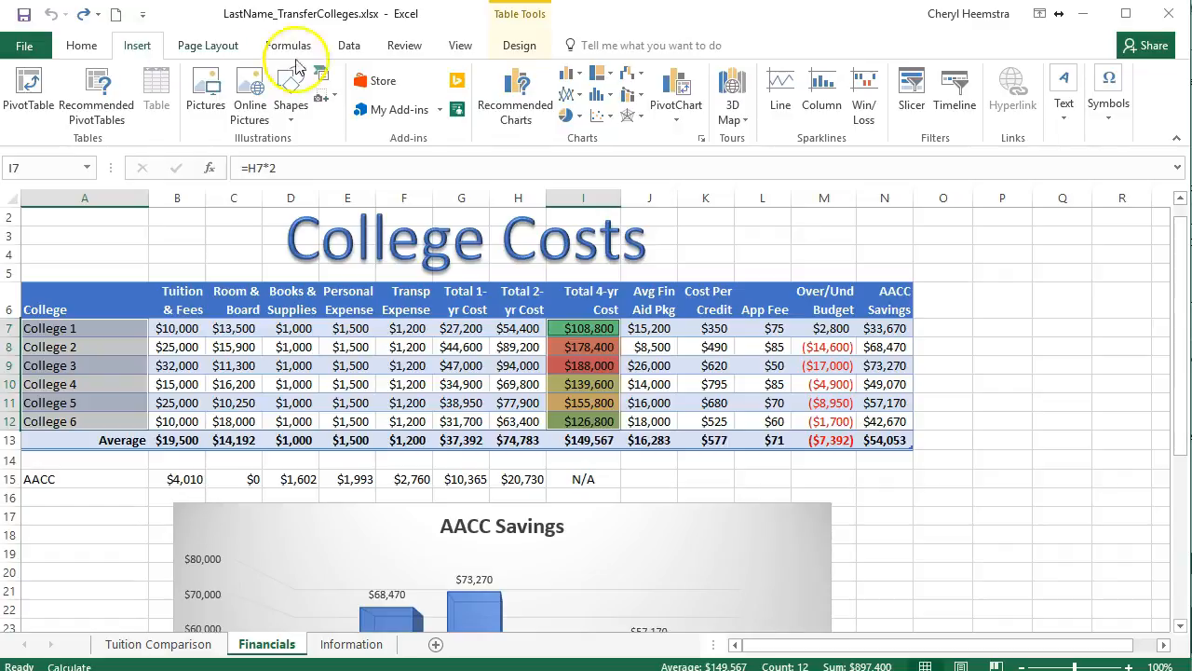
pyautogui.click(582, 77)
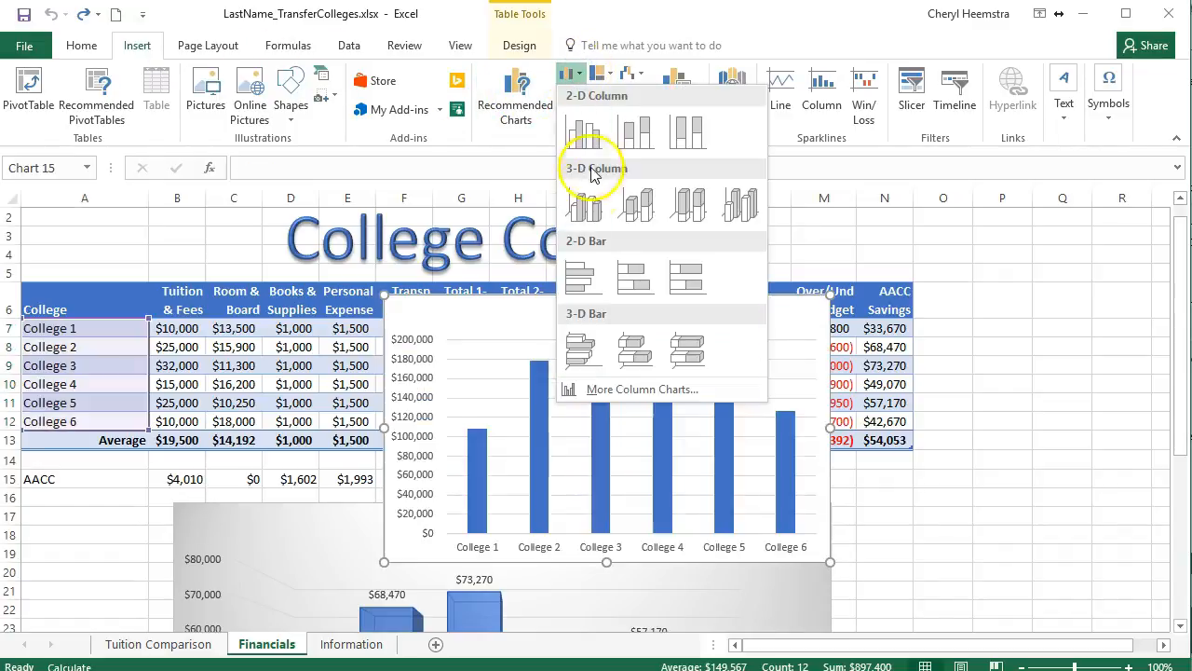
pyautogui.click(584, 277)
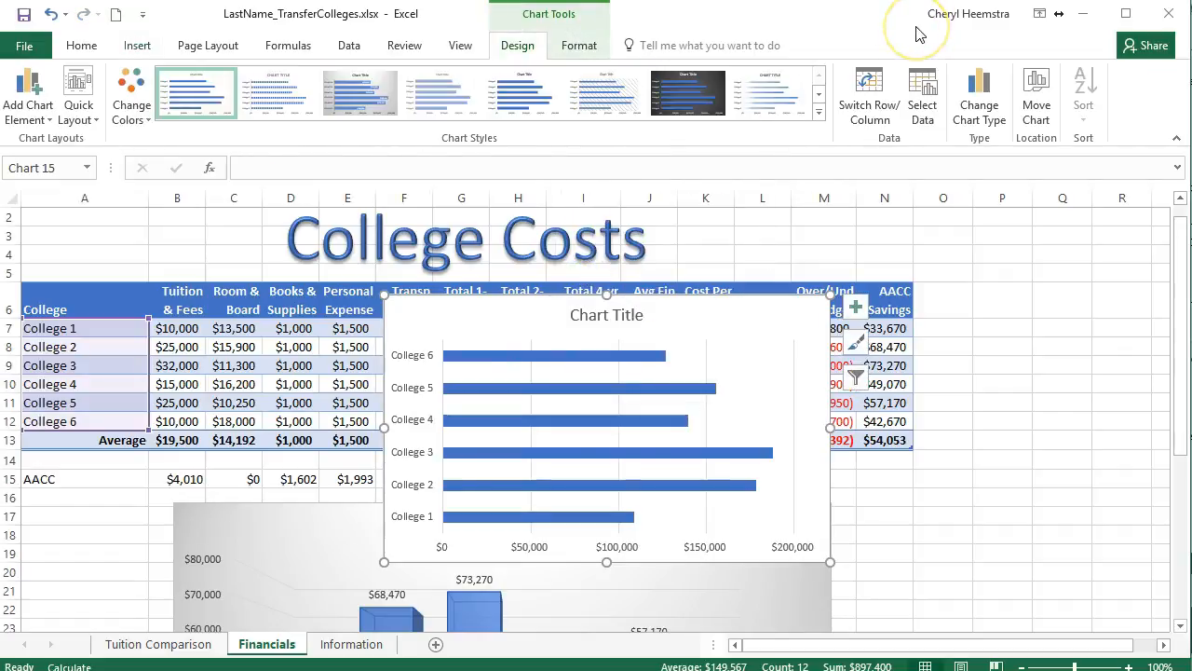
# Move the bar chart to its own new sheet named "4-Year Cost".
pyautogui.click(1037, 101)
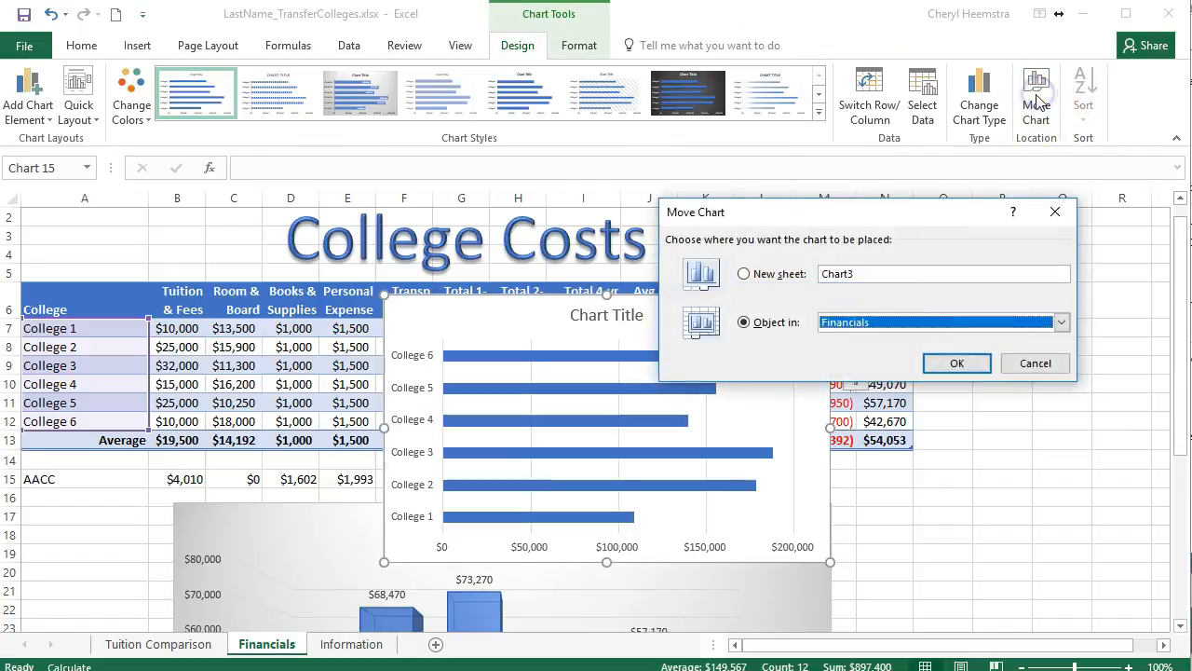
pyautogui.click(880, 270)
pyautogui.click(745, 274)
pyautogui.moveTo(892, 269); pyautogui.dragTo(807, 279)
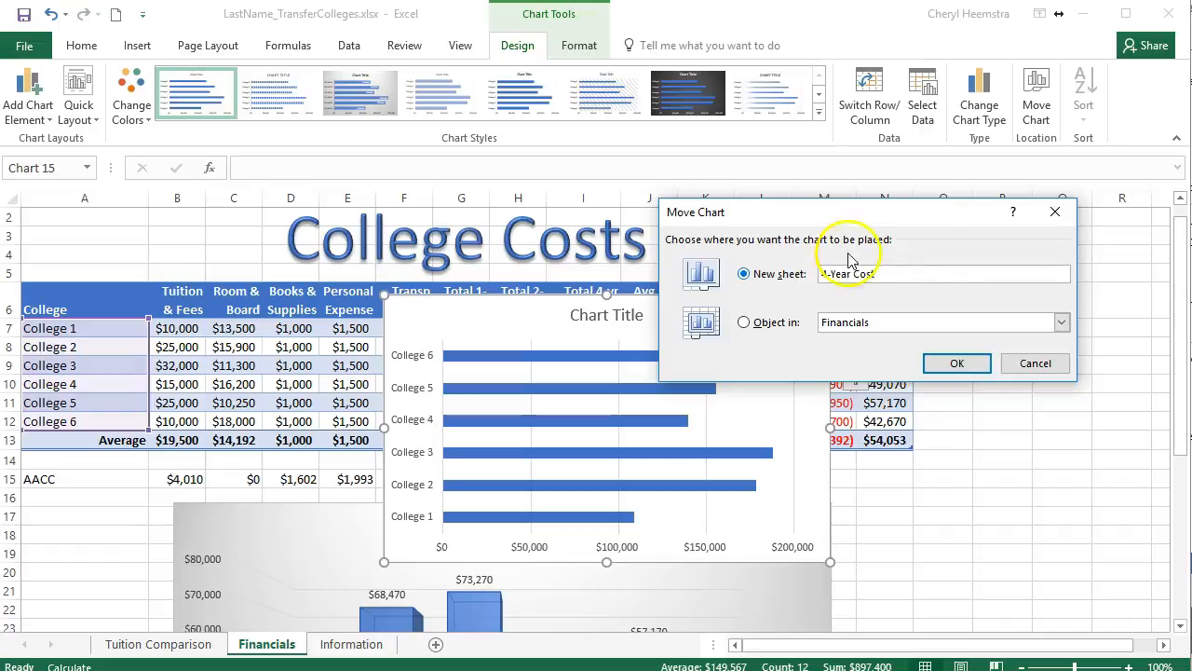
pyautogui.click(957, 361)
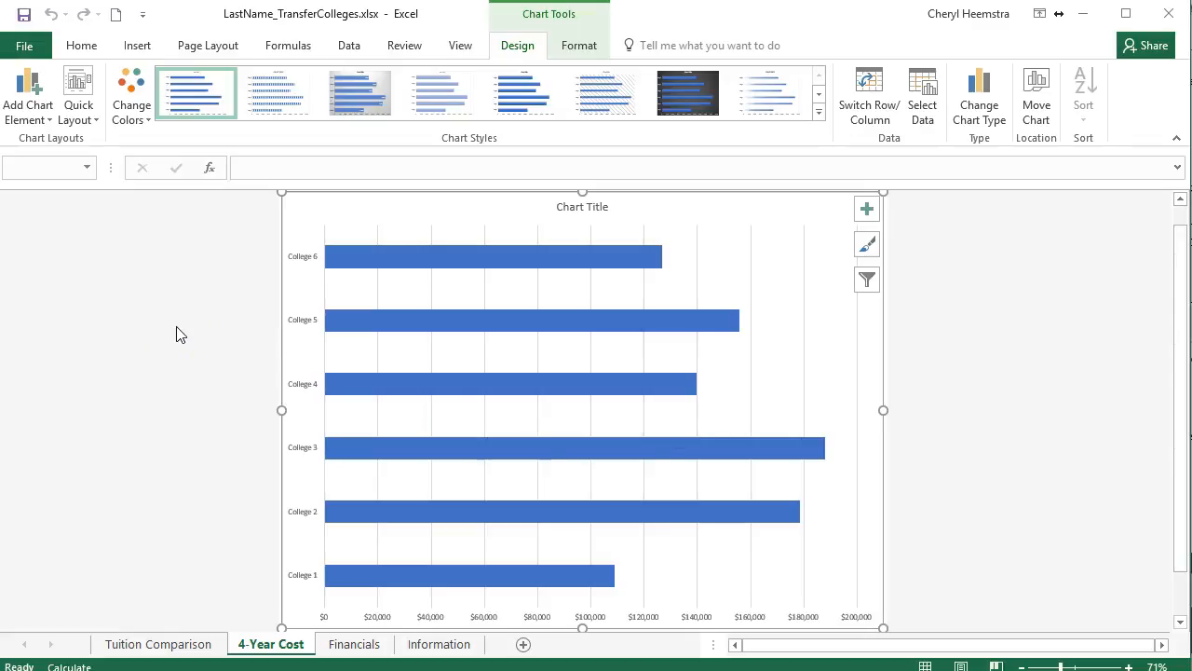
# Change the chart type to the Clustered Bar variant that plots each college as its own coloured series.
pyautogui.click(980, 104)
pyautogui.moveTo(794, 251)
pyautogui.click(728, 290)
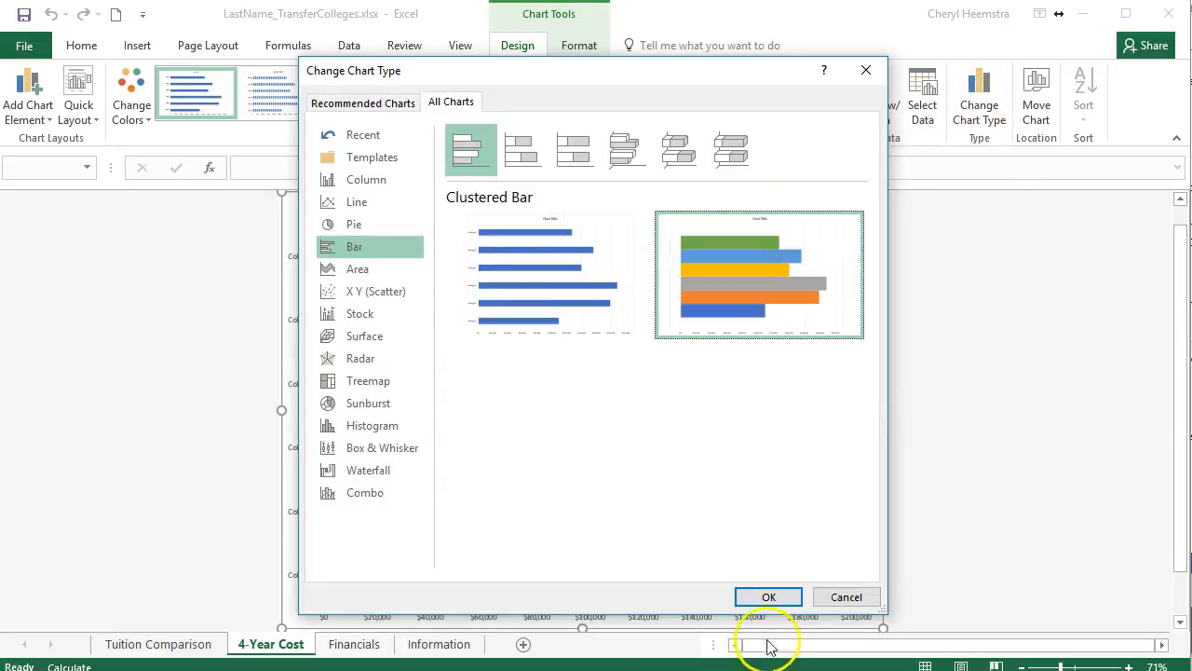
pyautogui.click(775, 597)
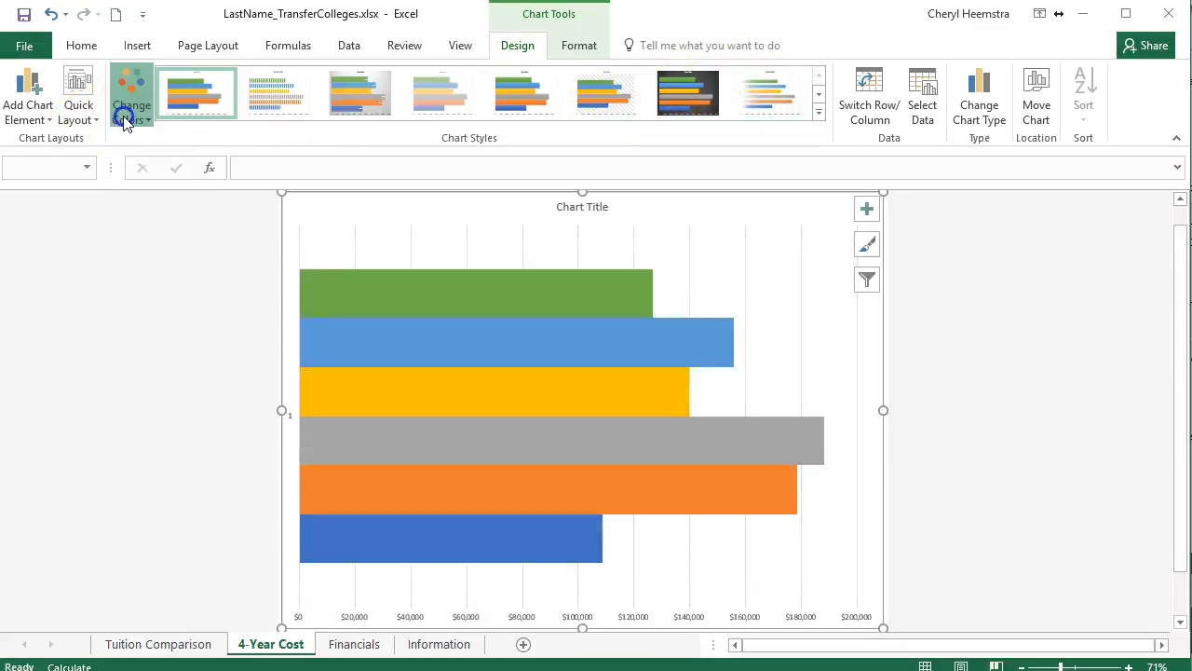
# Use the first Colorful palette for the bars and apply the quick layout with the legend under the title and data labels beside the bars.
pyautogui.click(127, 114)
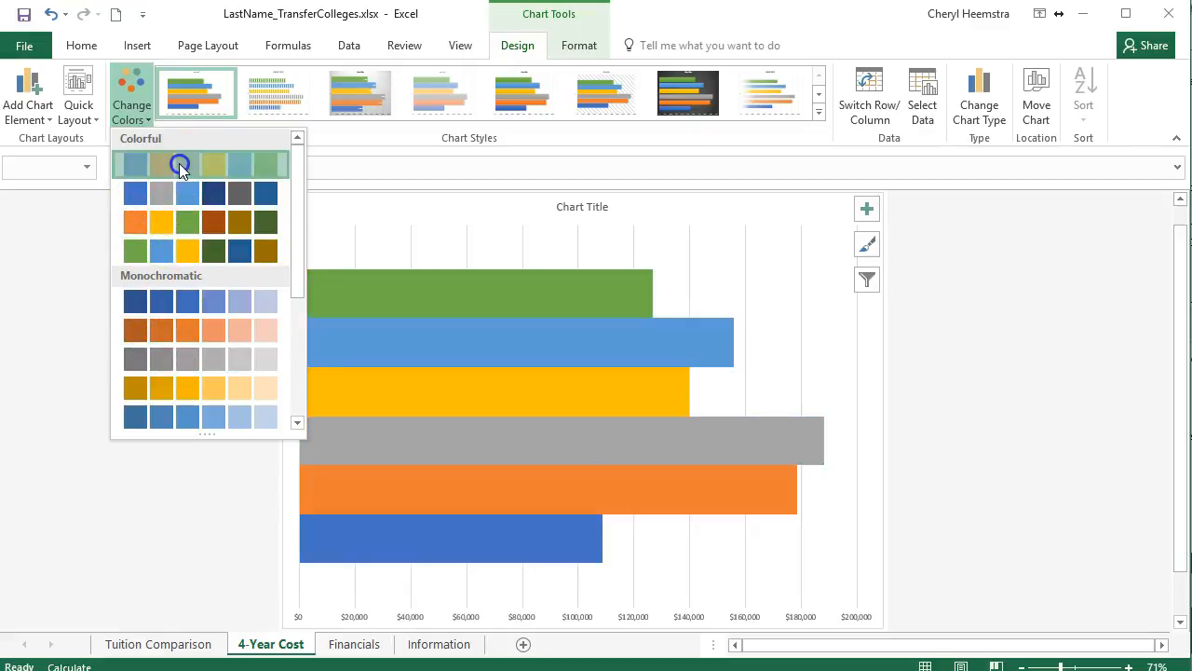
pyautogui.click(176, 164)
pyautogui.click(81, 113)
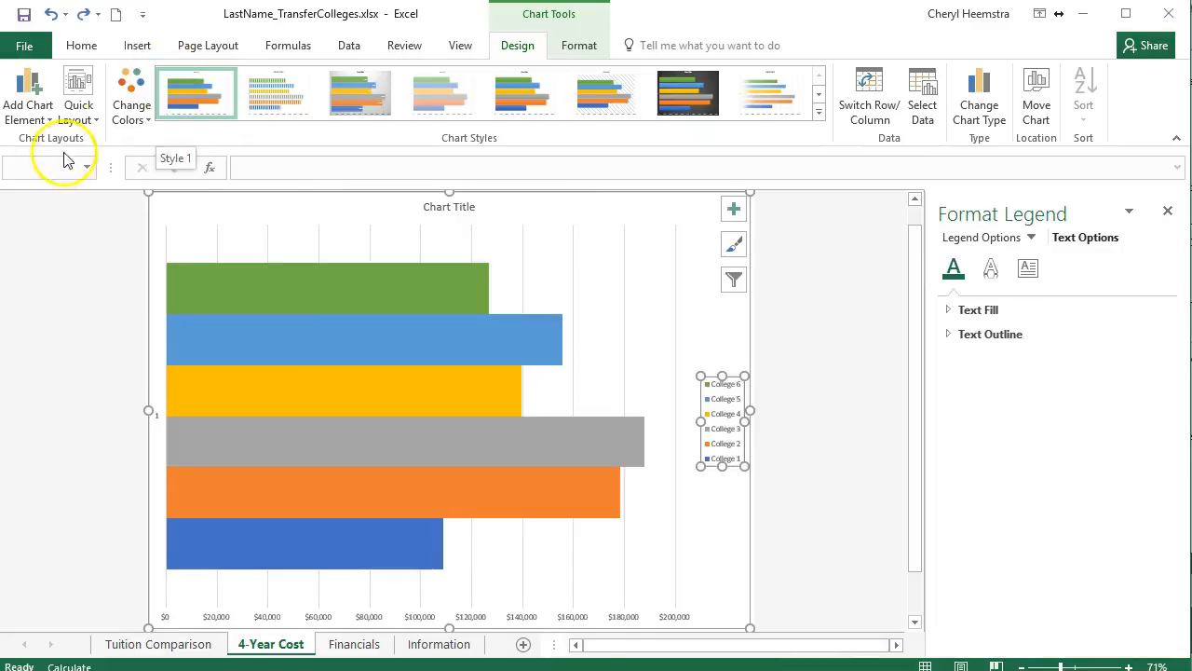
pyautogui.click(82, 107)
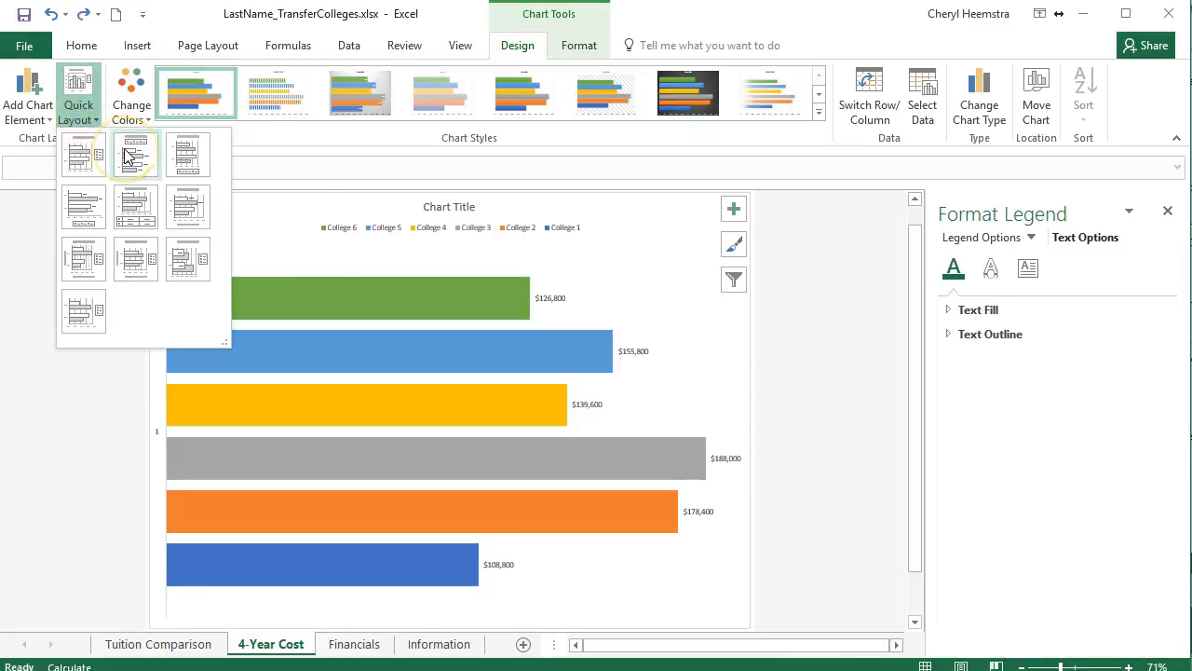
pyautogui.click(128, 155)
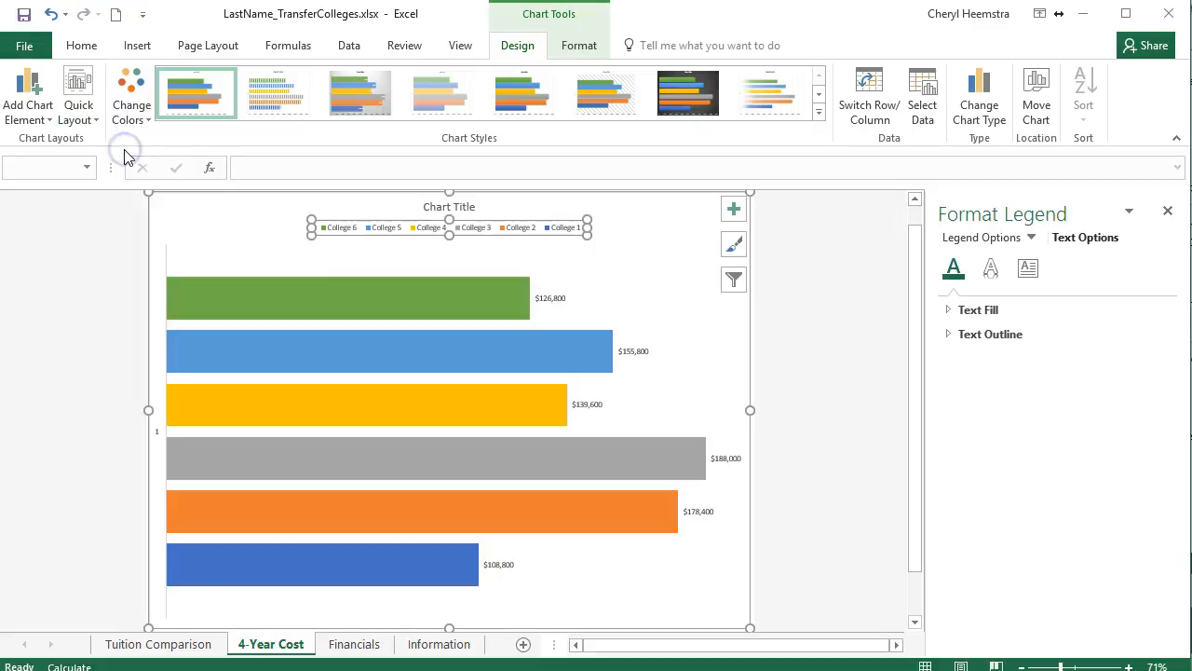
# Replace the placeholder chart title with "4-Year Cost" and apply the second chart style, with striped bars and a capitalised title.
pyautogui.click(444, 206)
pyautogui.tripleClick(444, 206)
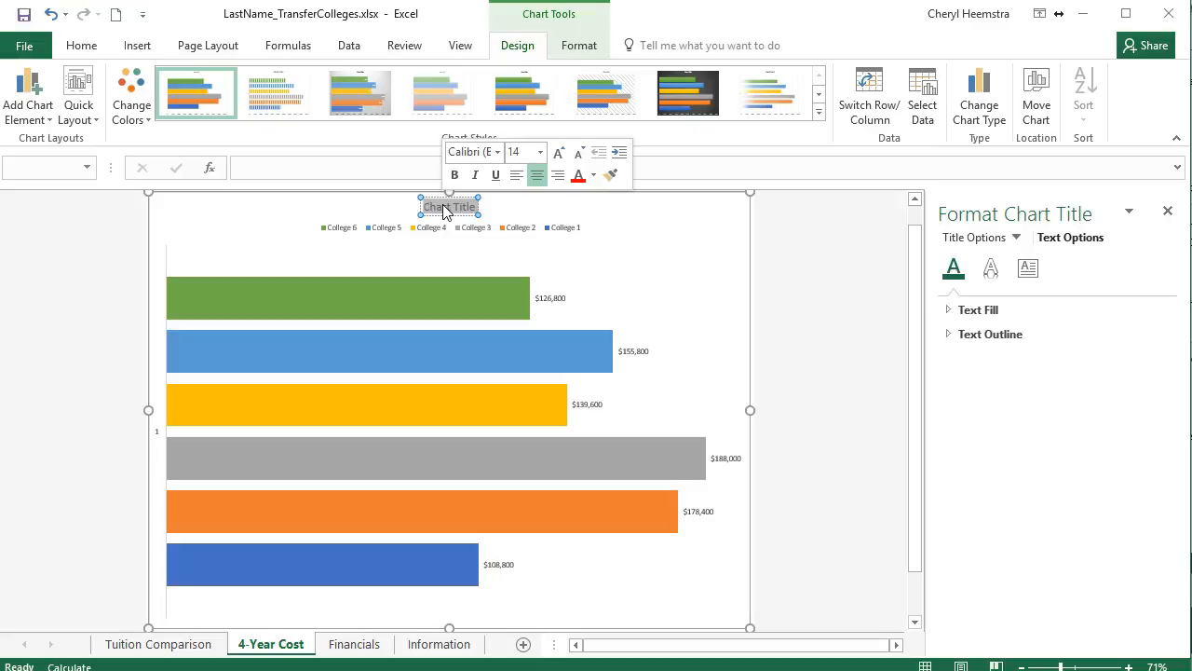
pyautogui.press('Delete')
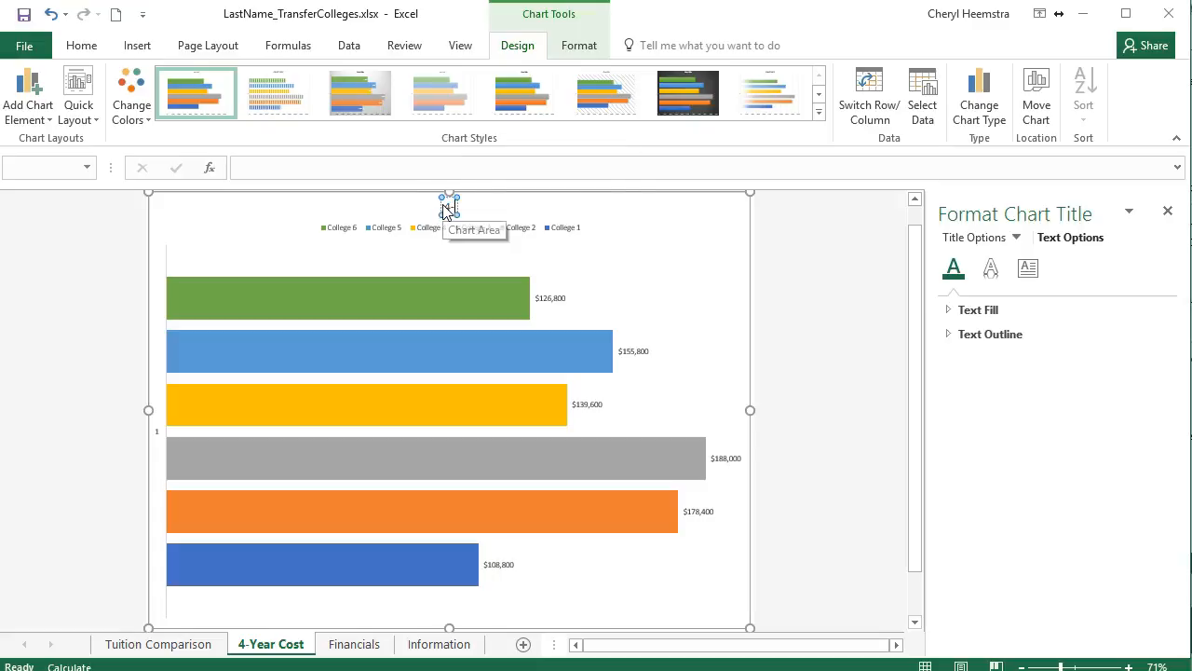
pyautogui.write('4-Year Cost')
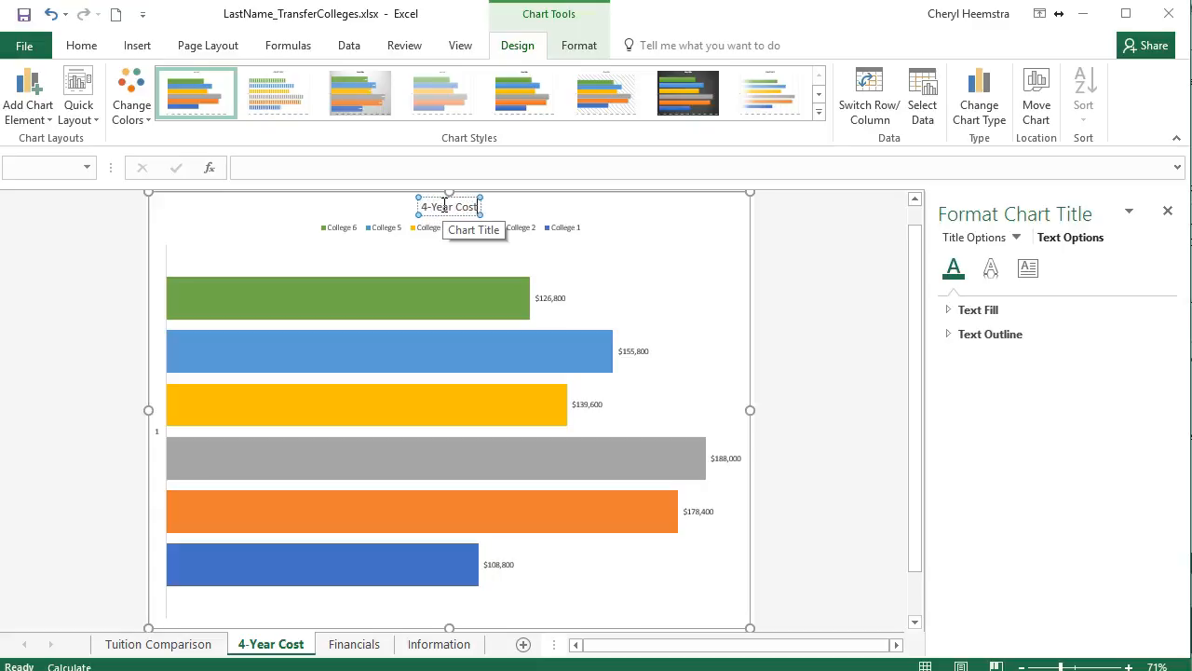
pyautogui.scroll(1, 445, 204)
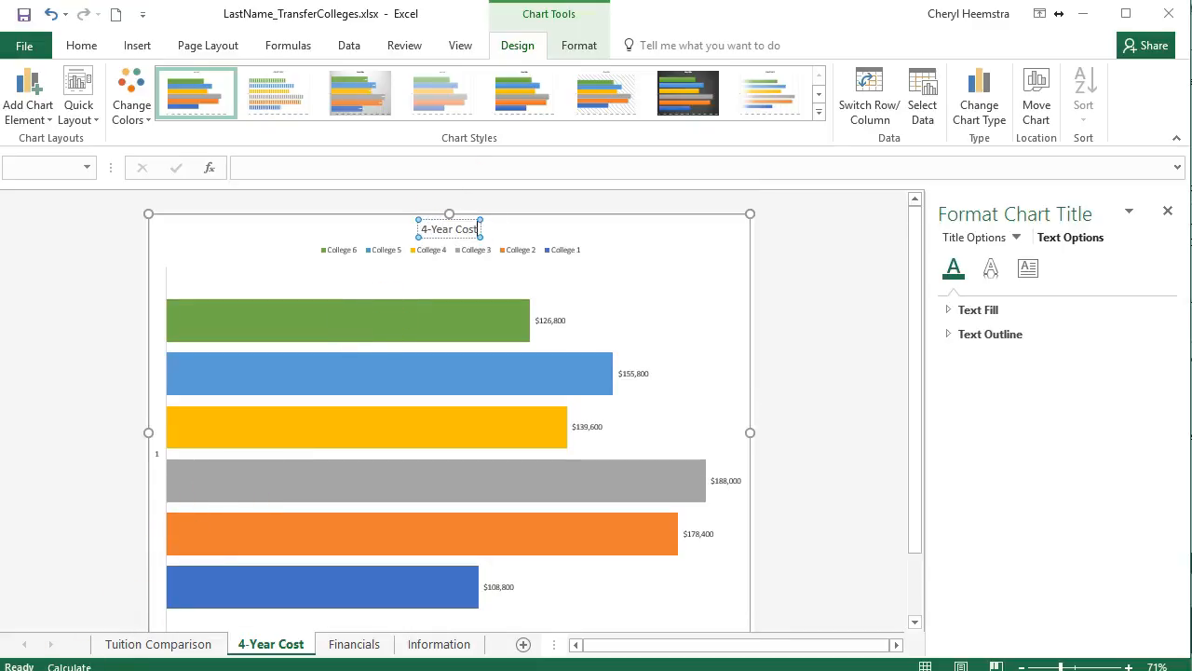
pyautogui.click(290, 199)
pyautogui.click(283, 91)
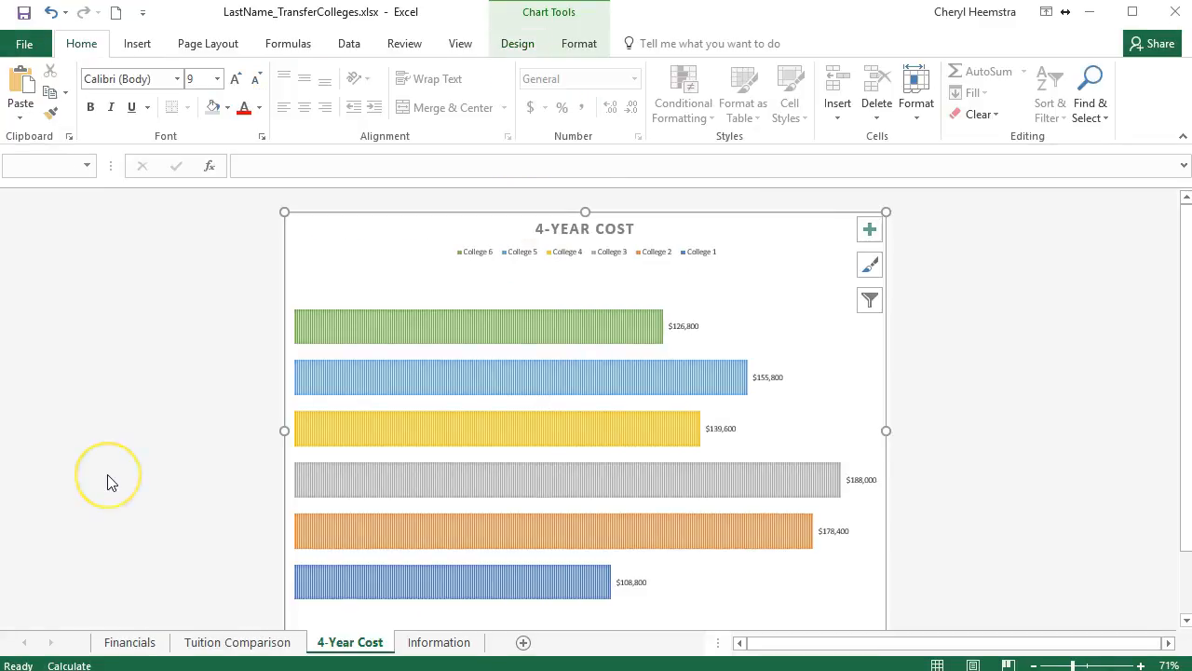
# Select the College 6 bar in the 4-Year Cost chart and examine the fill and outline options available for it.
pyautogui.click(129, 472)
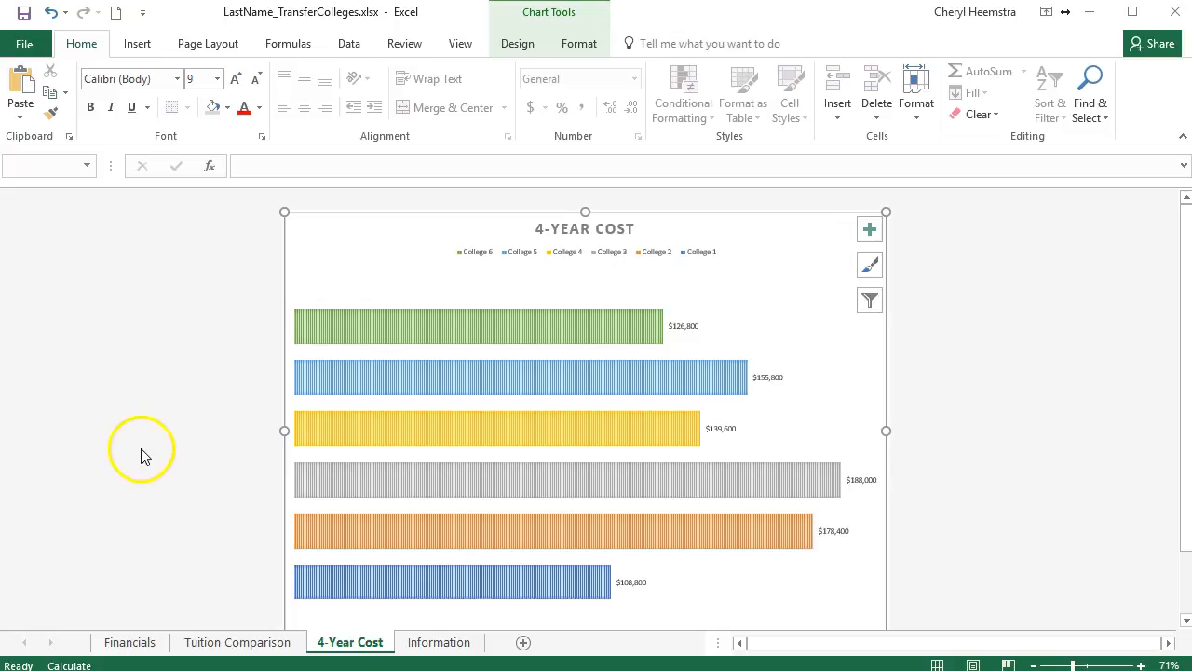
pyautogui.click(414, 320)
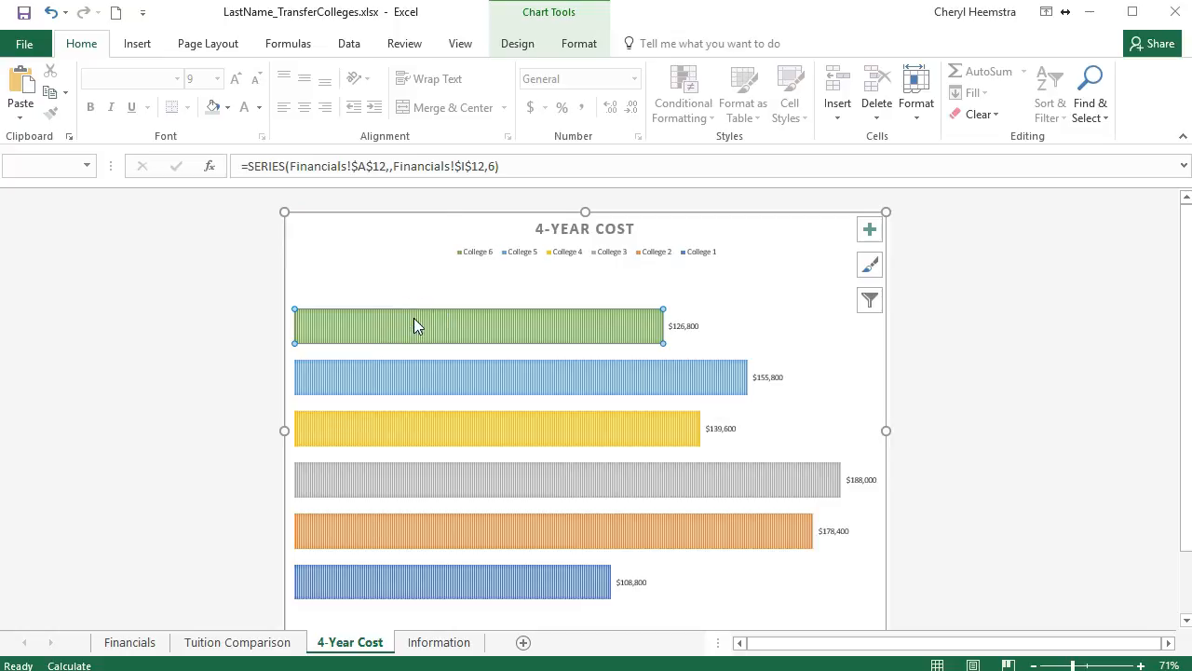
pyautogui.click(578, 44)
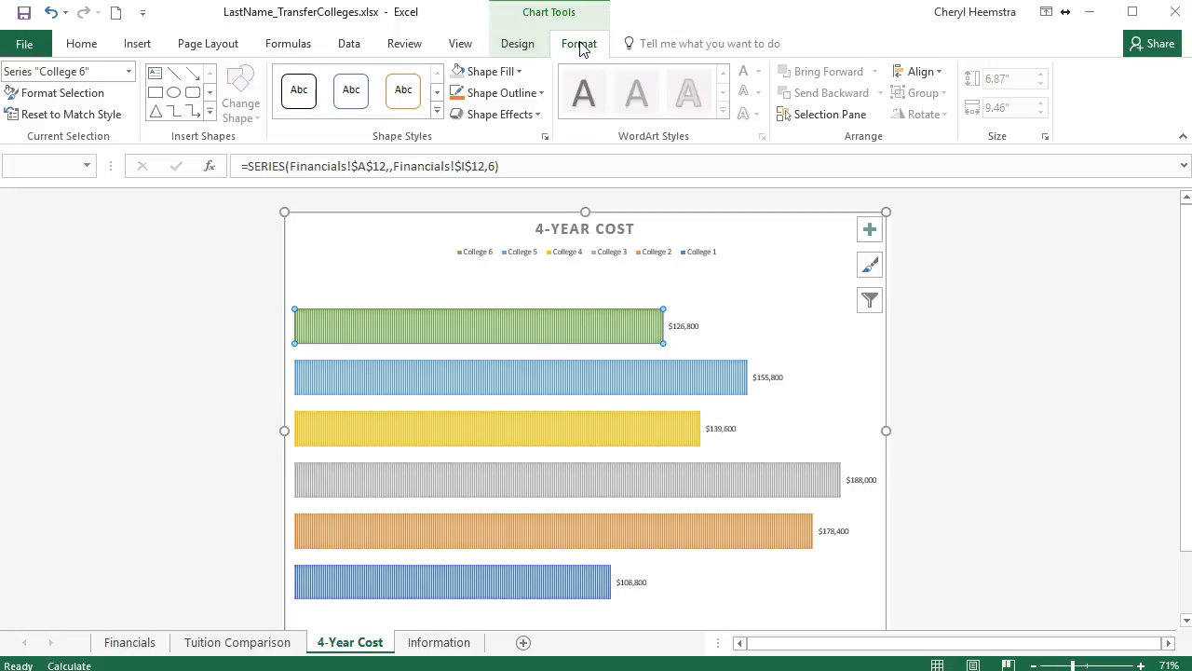
pyautogui.click(514, 71)
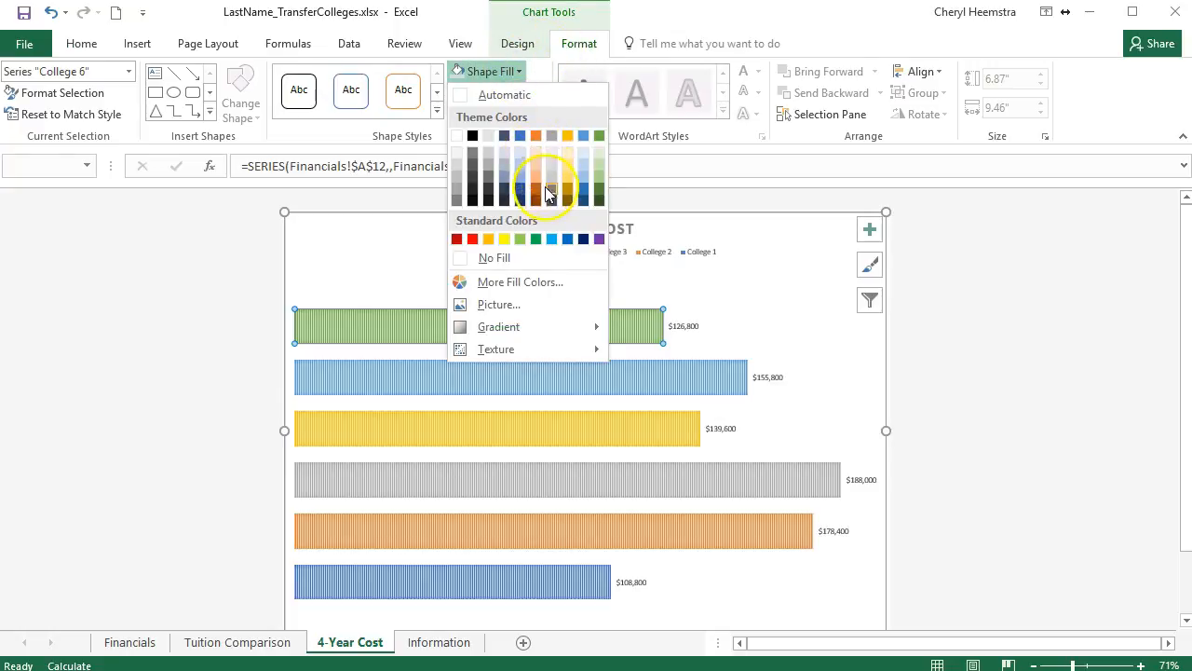
pyautogui.click(519, 75)
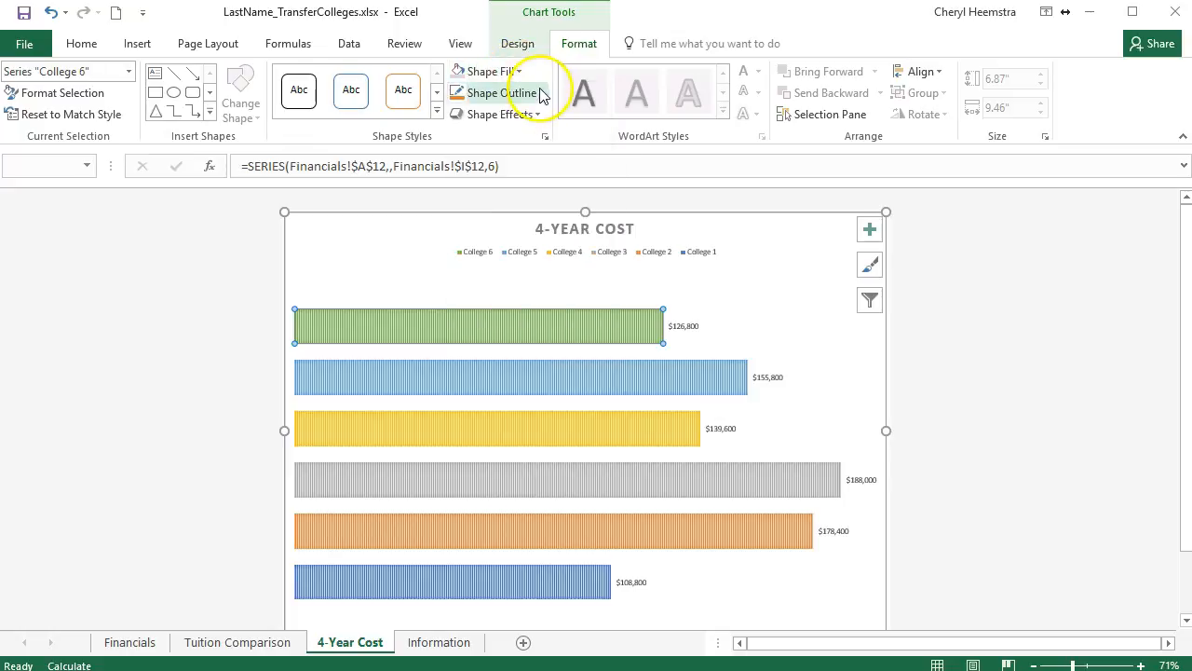
pyautogui.click(542, 93)
pyautogui.click(543, 93)
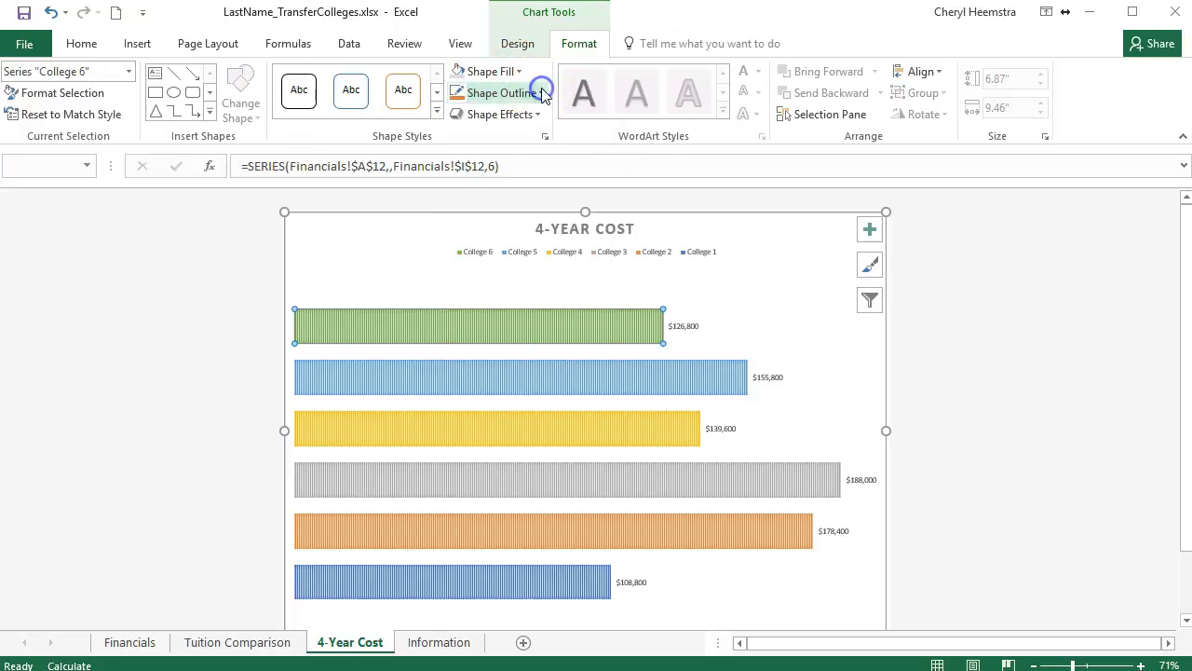
pyautogui.click(542, 93)
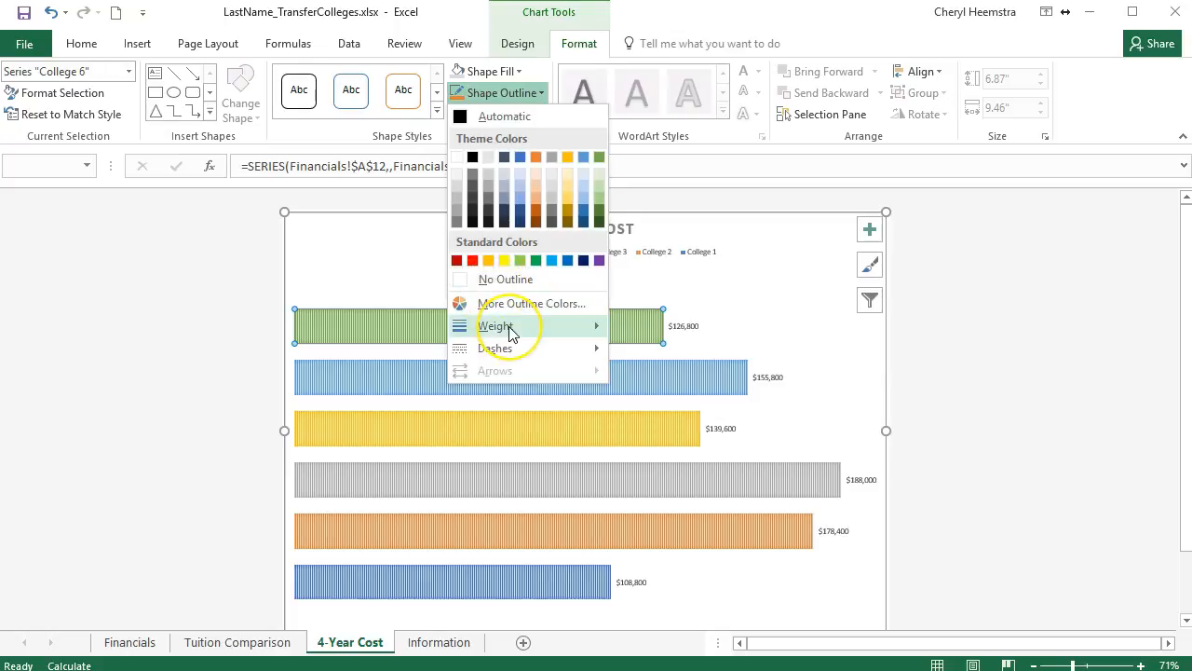
pyautogui.moveTo(511, 333)
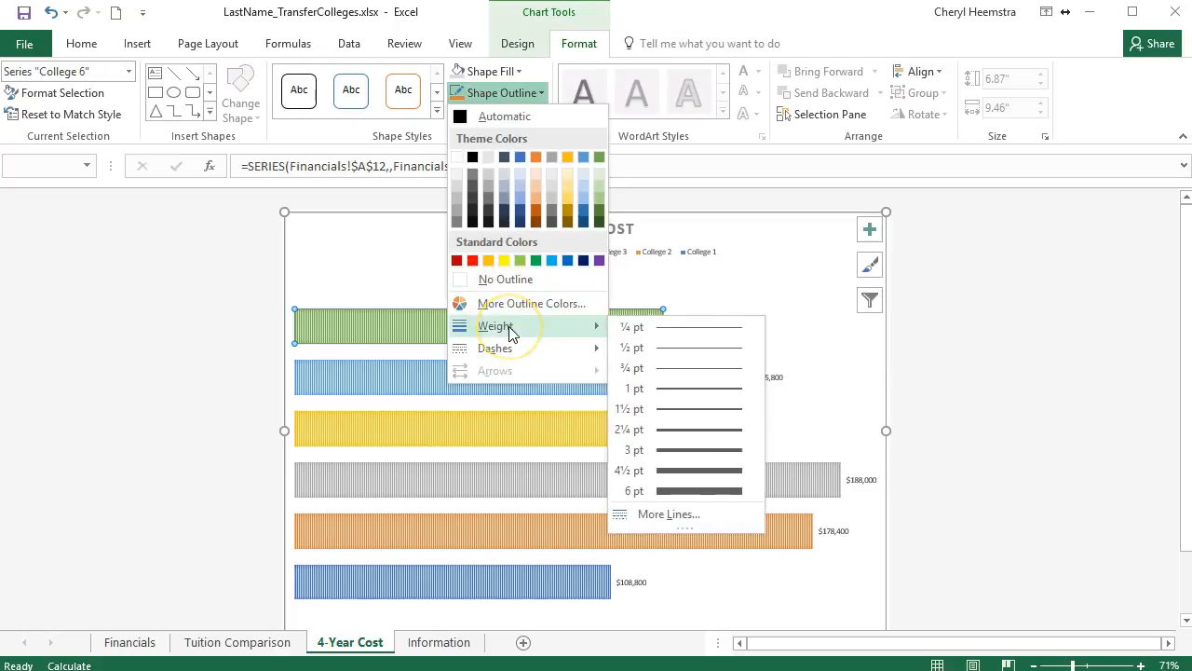
pyautogui.click(522, 93)
# Apply the fourth bevel effect of the first bevel row to the College 6 bar.
pyautogui.click(536, 115)
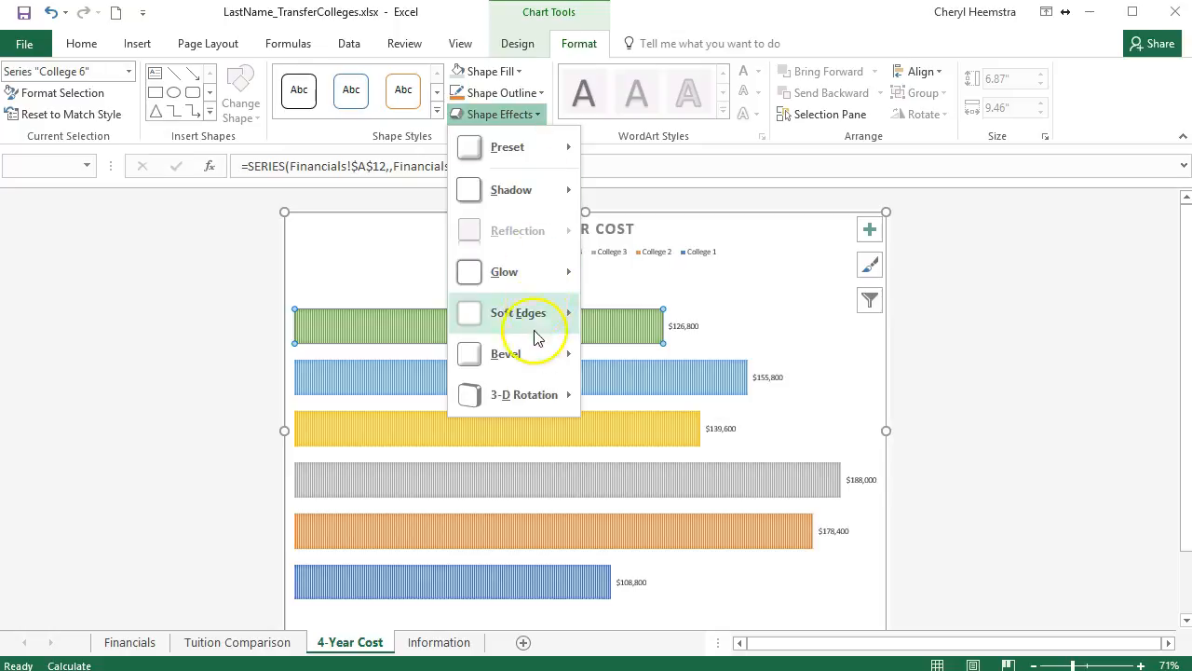
pyautogui.moveTo(534, 357)
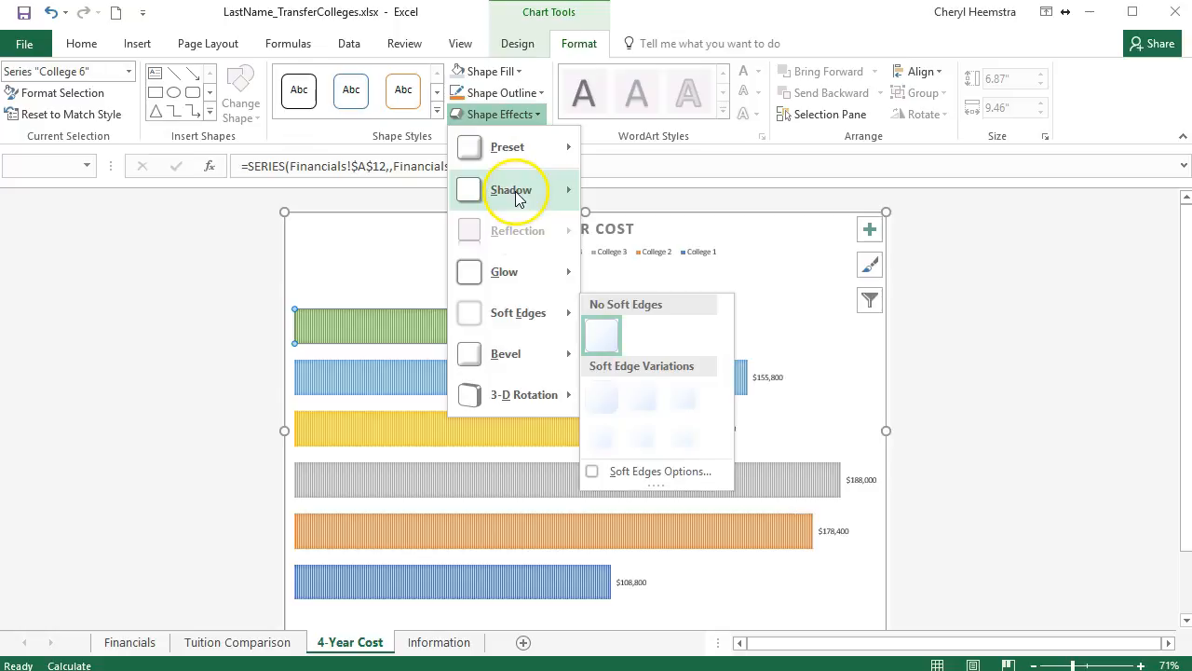
pyautogui.moveTo(529, 270)
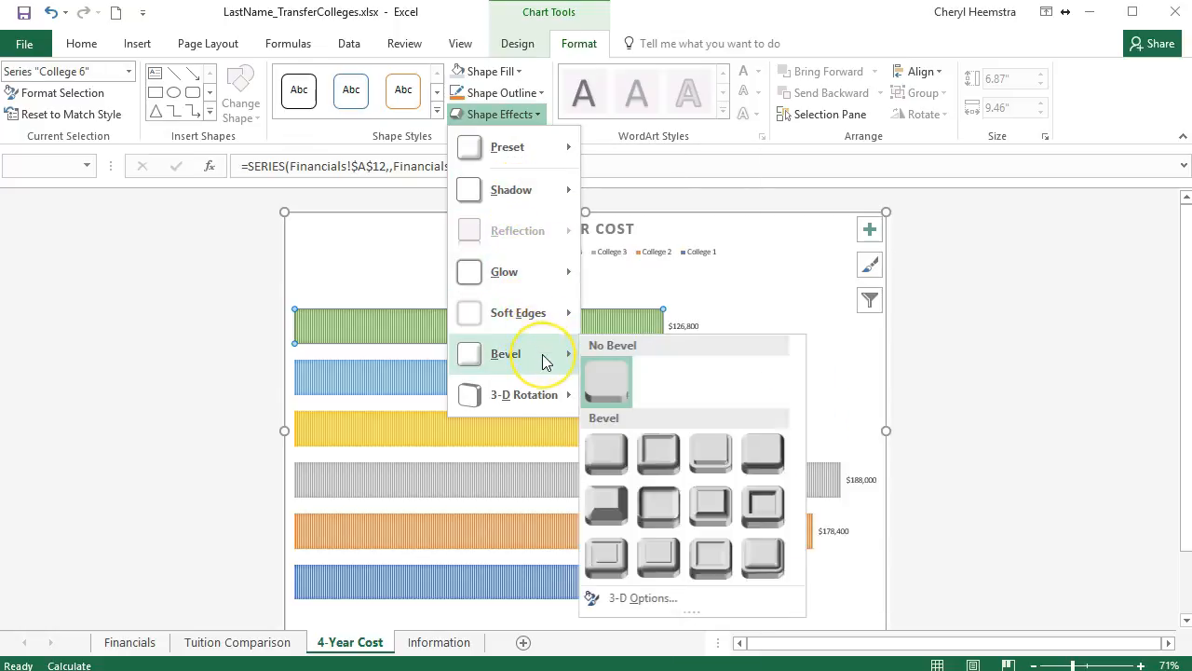
pyautogui.click(764, 454)
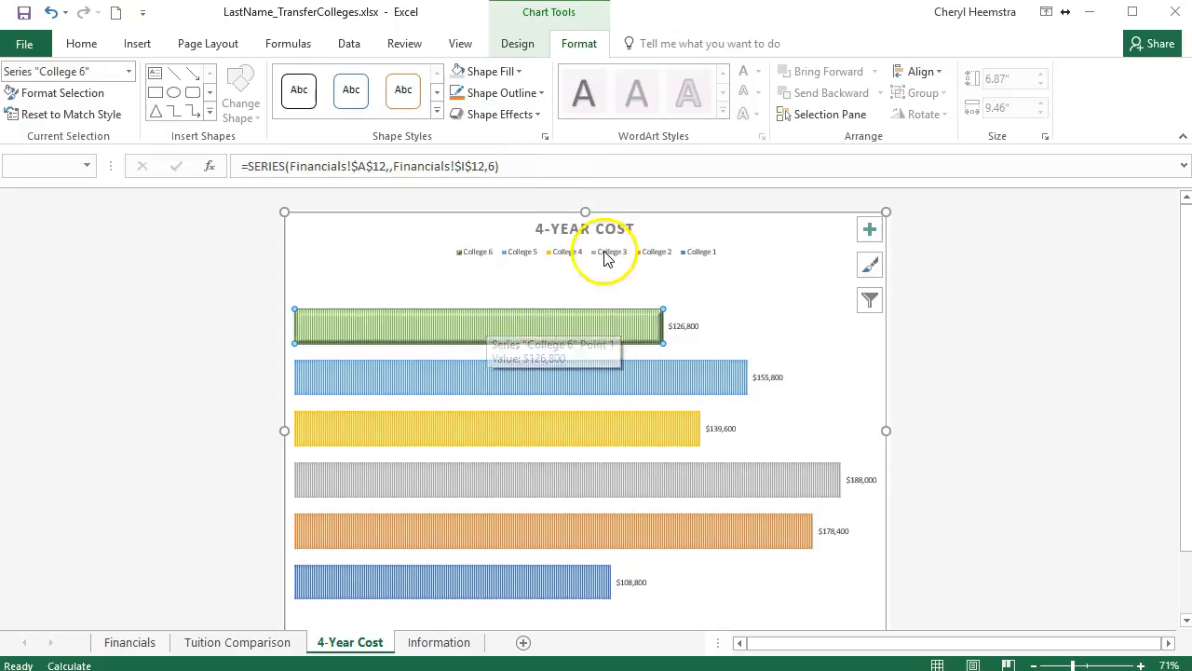
# Repeat the same bevel effect on the College 5, 4, 3, 2 and 1 bars of the 4-Year Cost chart.
pyautogui.click(457, 378)
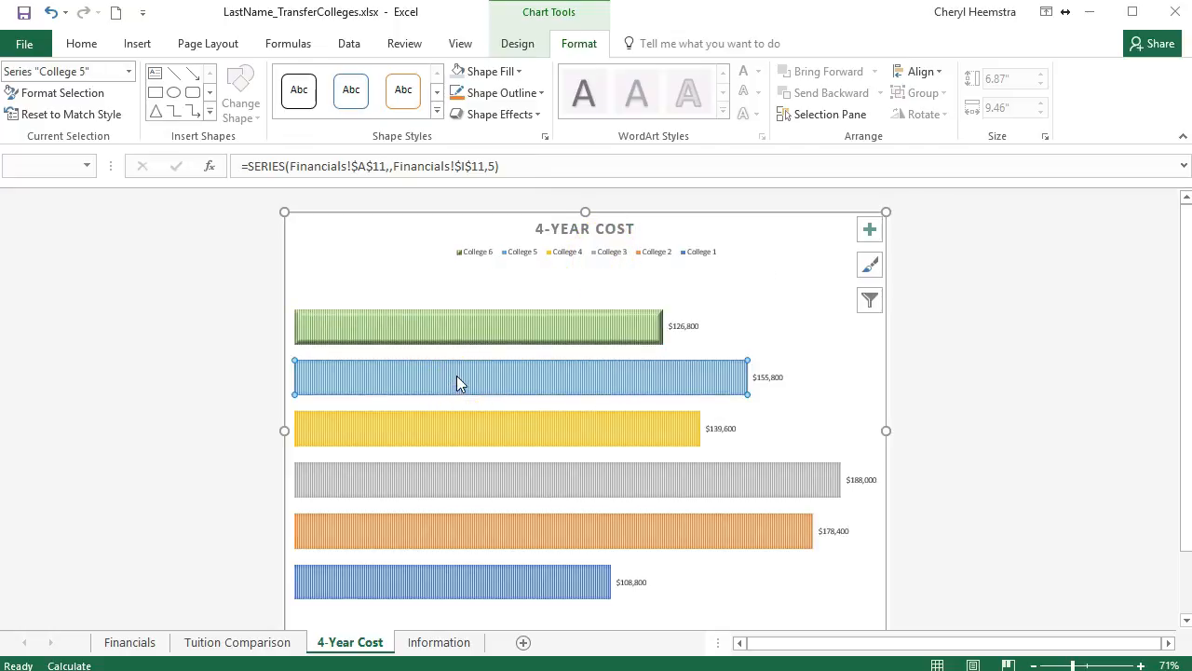
pyautogui.press('F4')
pyautogui.click(491, 429)
pyautogui.press('F4')
pyautogui.click(521, 489)
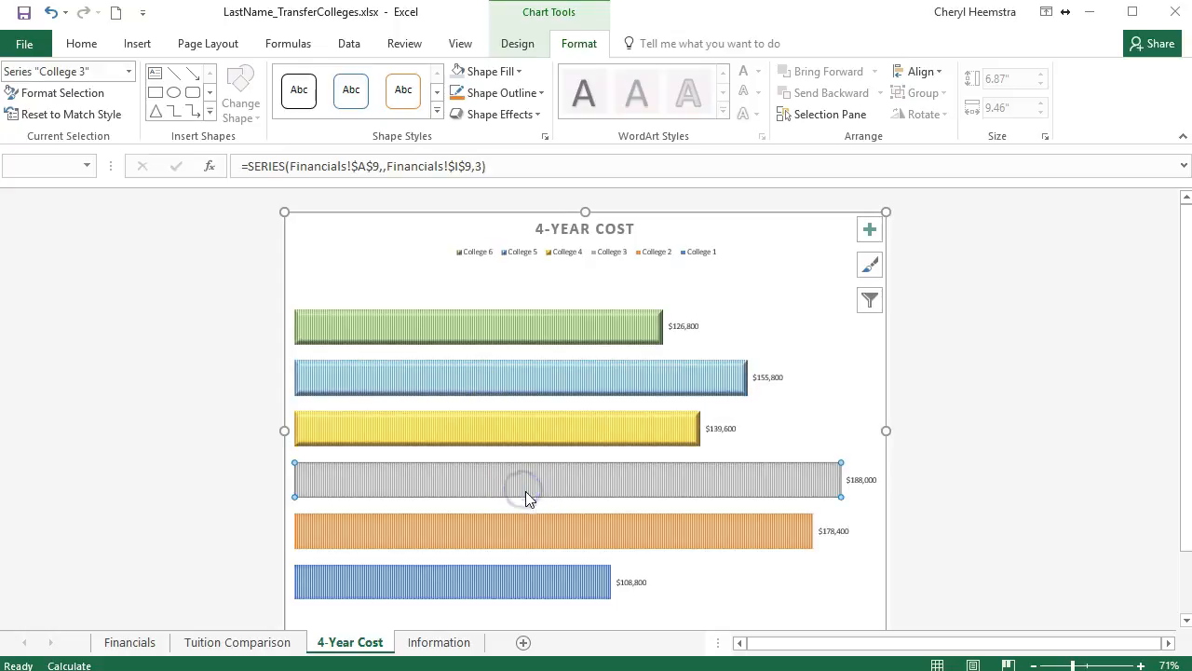
pyautogui.press('F4')
pyautogui.click(544, 528)
pyautogui.press('F4')
pyautogui.click(542, 581)
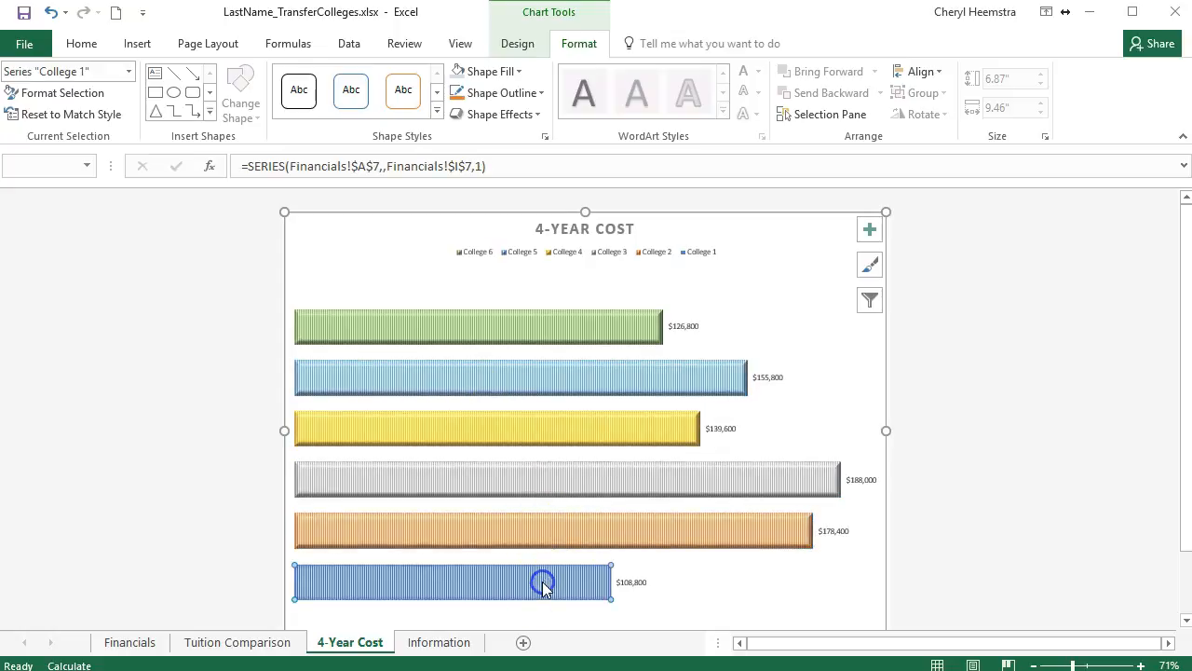
pyautogui.press('F4')
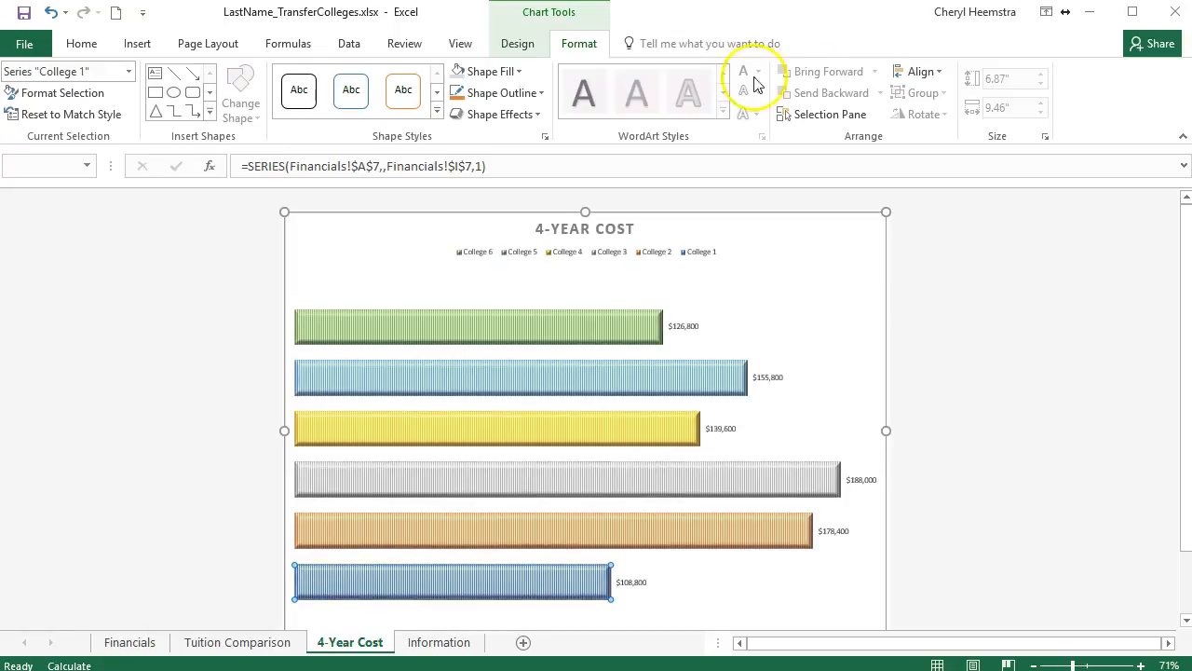
# Try the fourth gradient in the first row of light variations as the fill of the 4-Year Cost chart area.
pyautogui.click(819, 212)
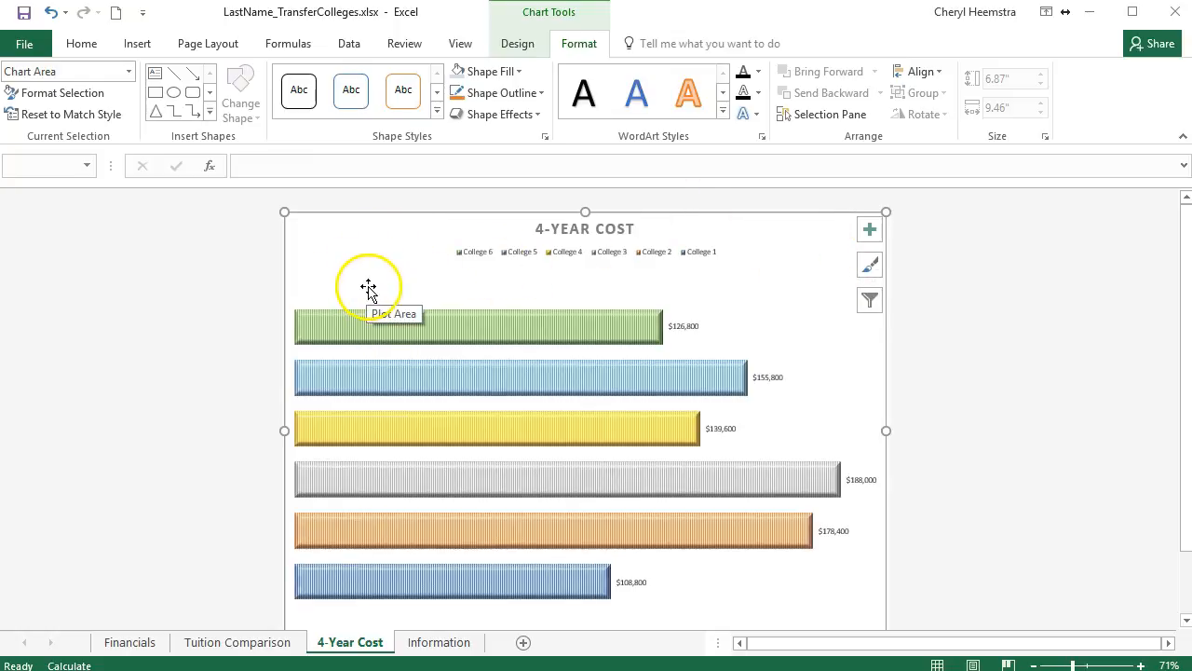
pyautogui.click(539, 117)
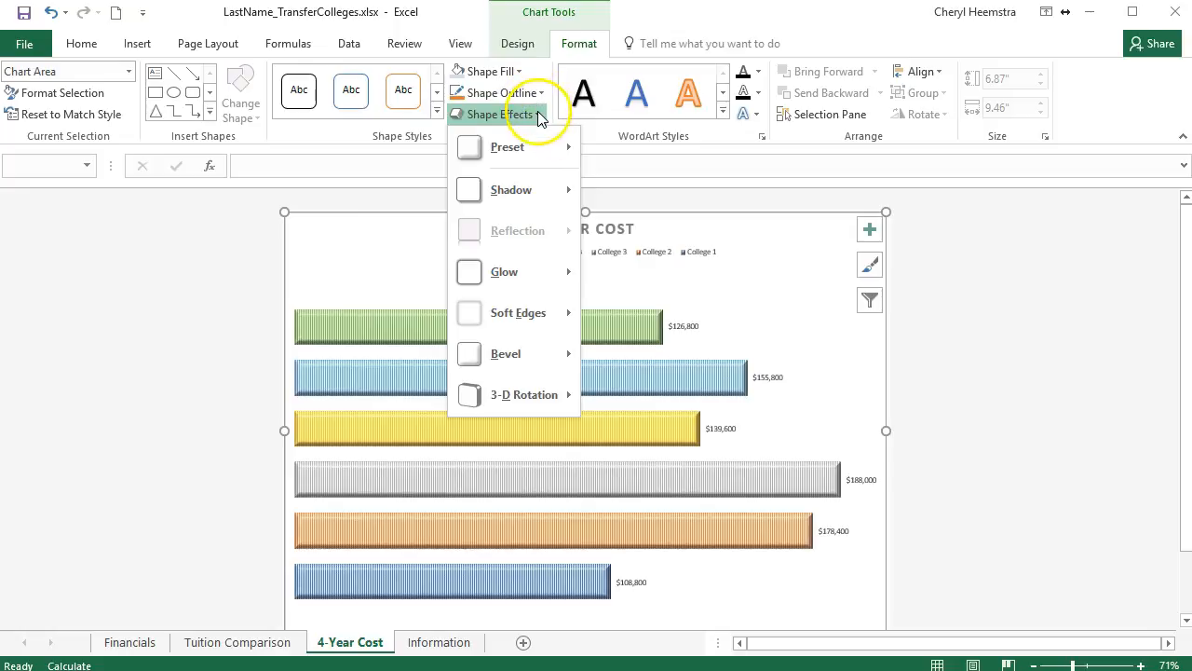
pyautogui.click(538, 114)
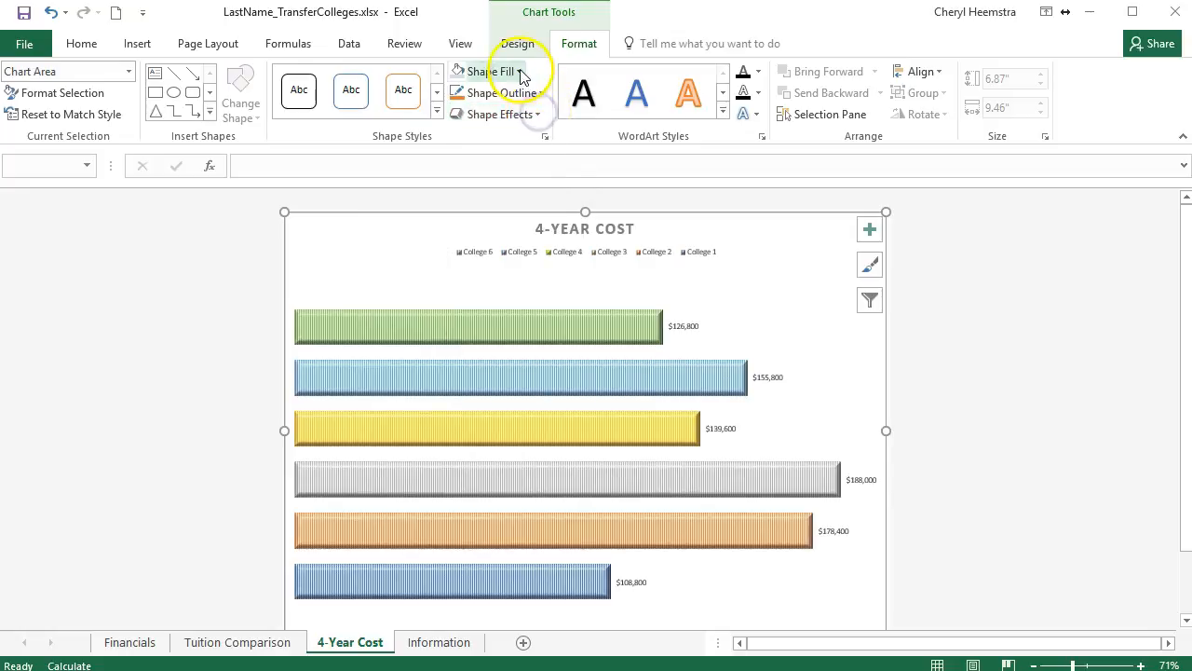
pyautogui.click(518, 72)
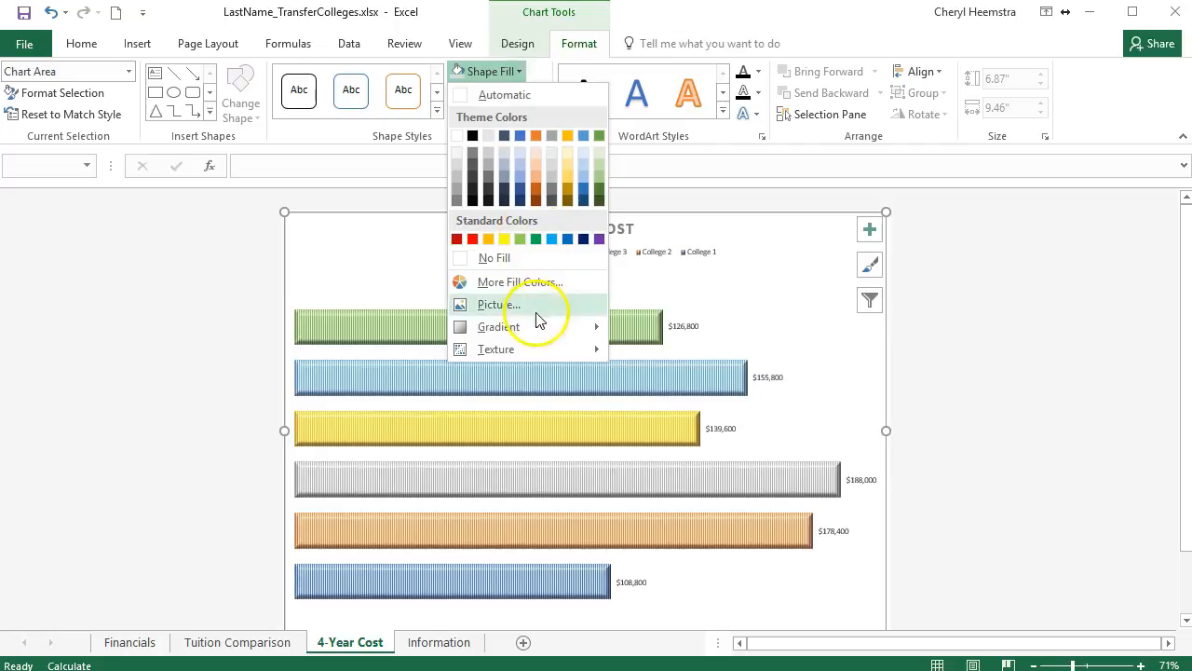
pyautogui.moveTo(536, 338)
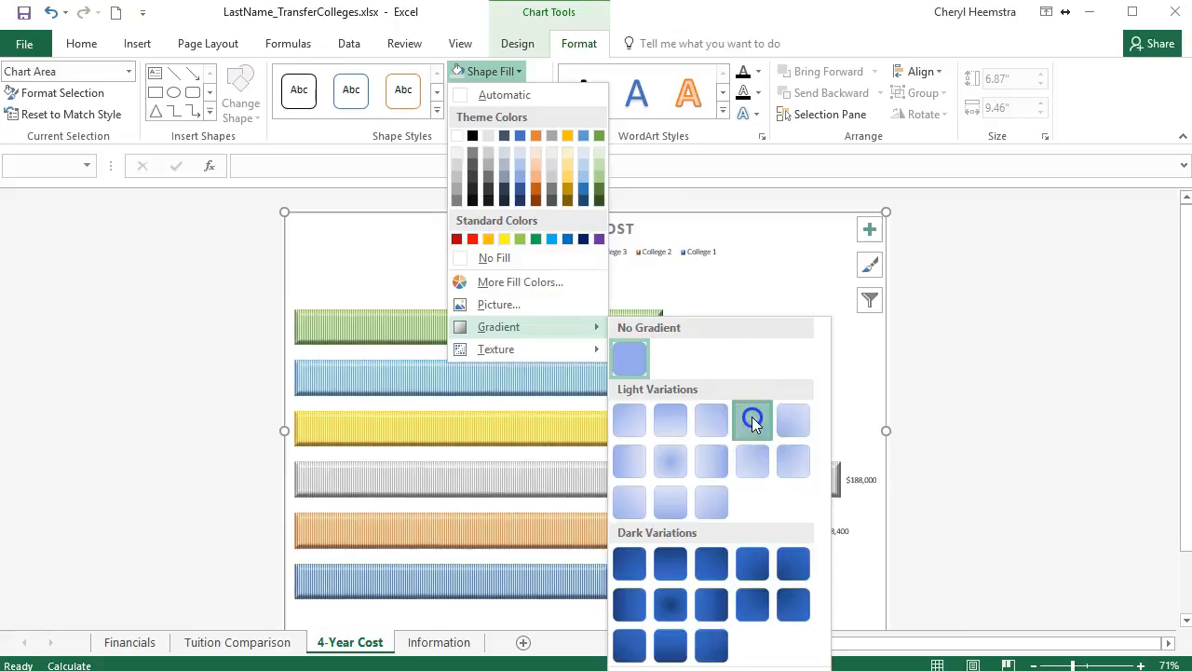
pyautogui.click(757, 424)
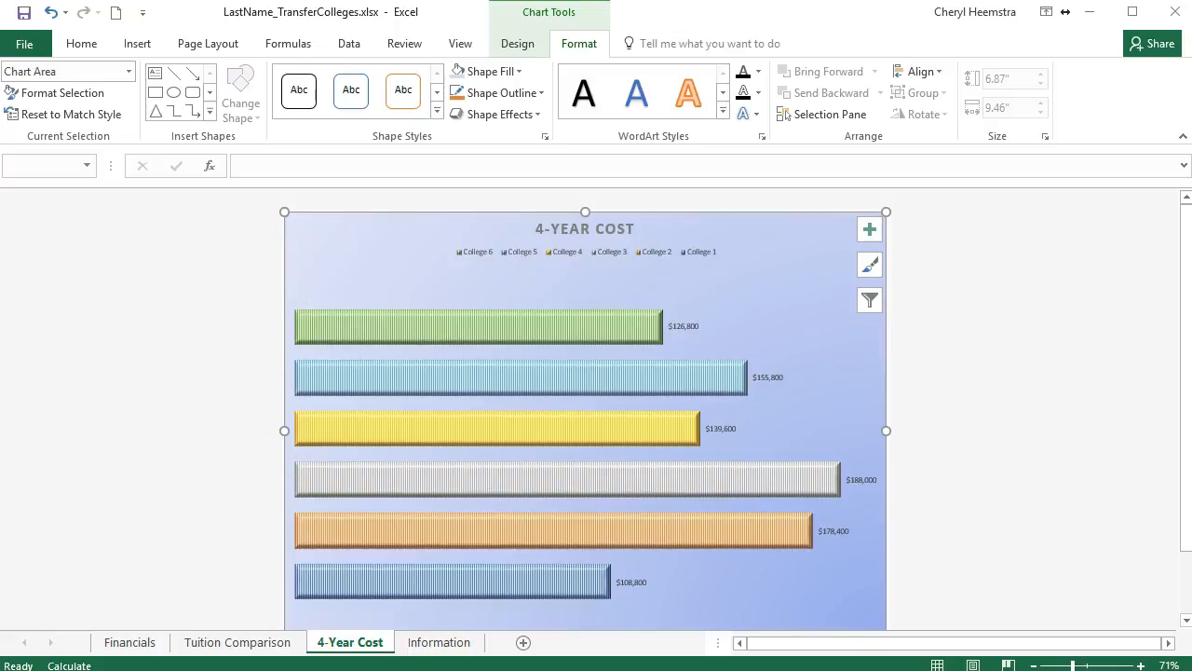
# Try a light gold fill on the chart area with the fourth gradient variation of the first row.
pyautogui.click(519, 73)
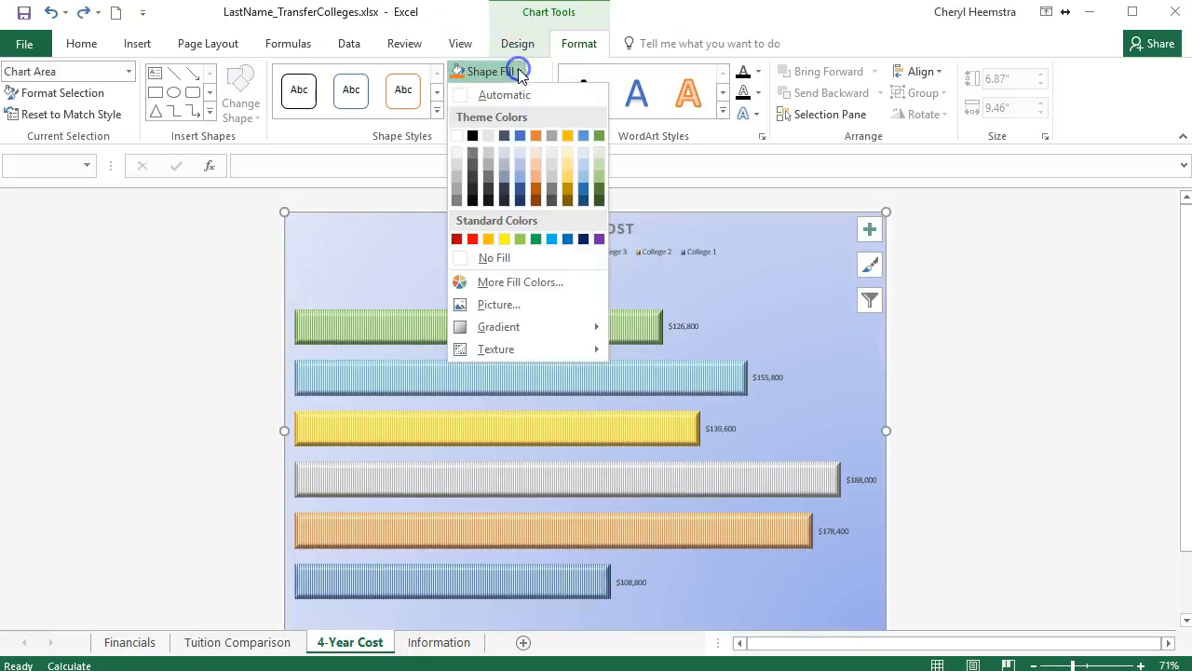
pyautogui.click(569, 158)
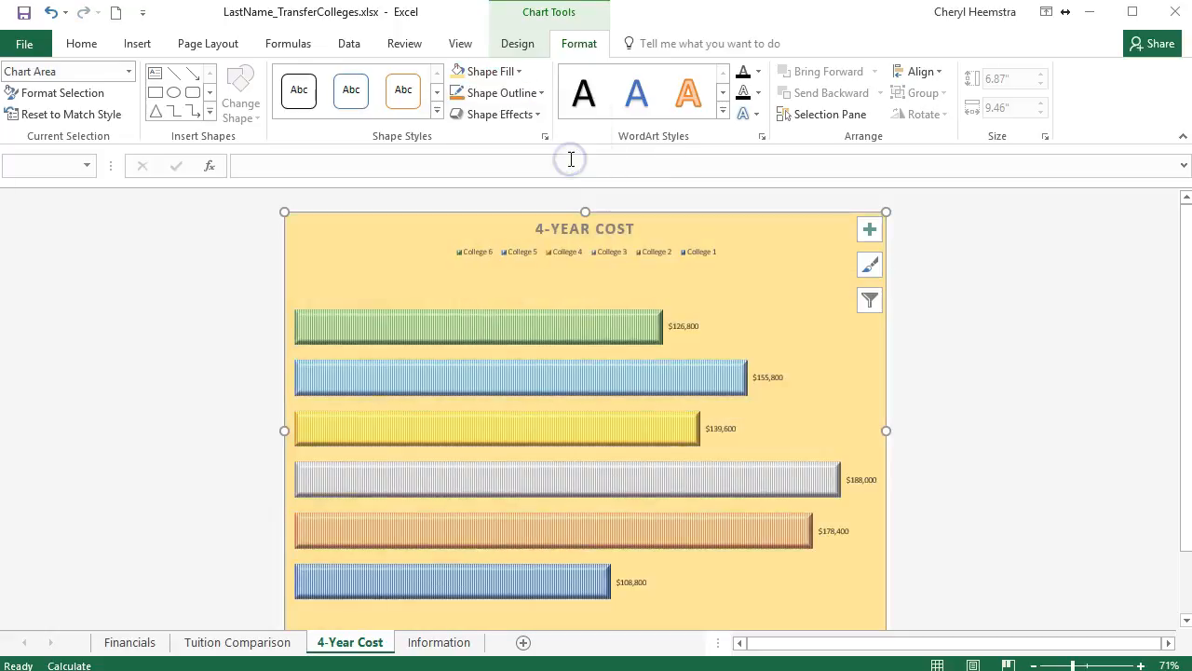
pyautogui.click(537, 116)
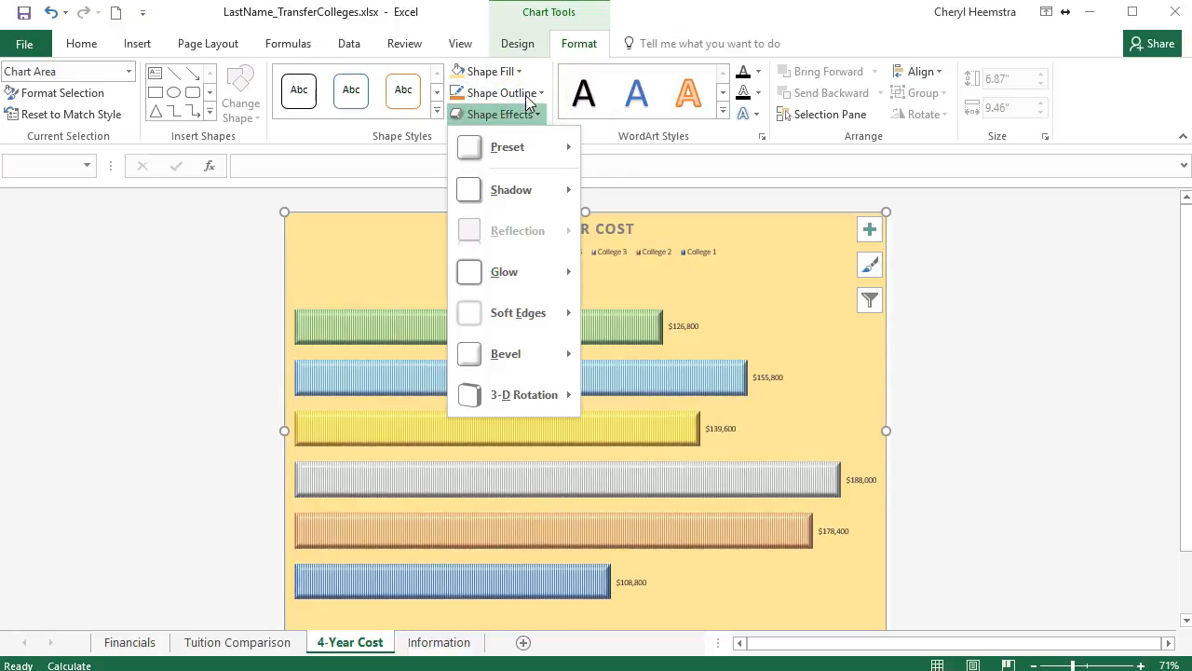
pyautogui.click(522, 73)
pyautogui.click(542, 335)
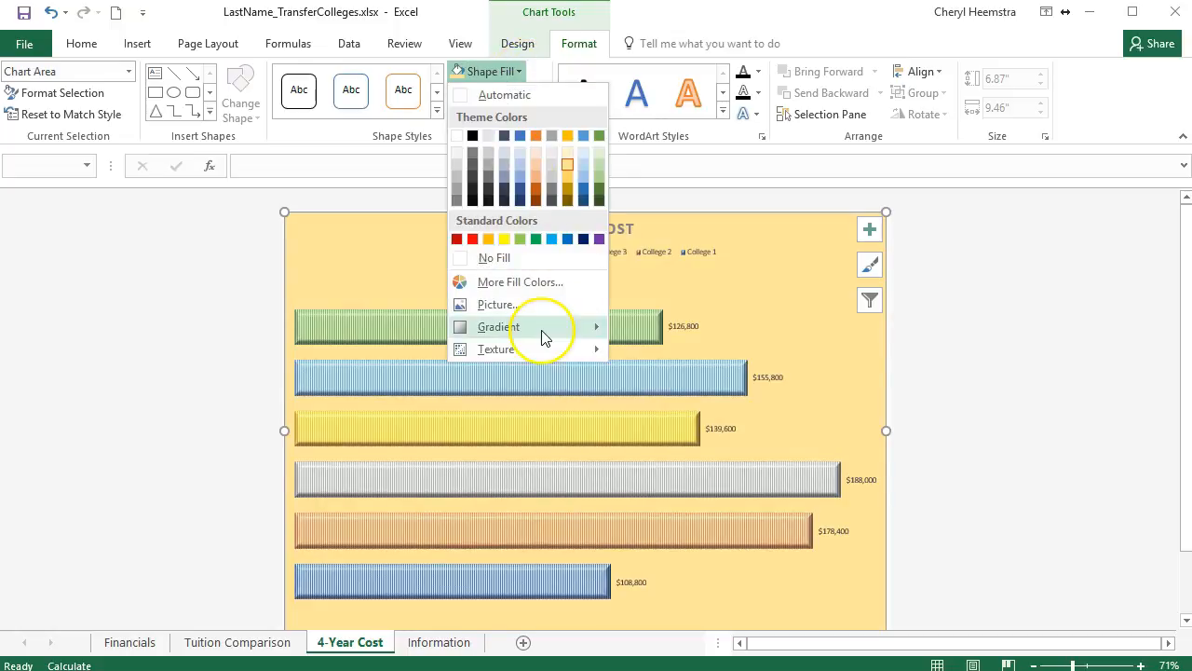
pyautogui.click(752, 428)
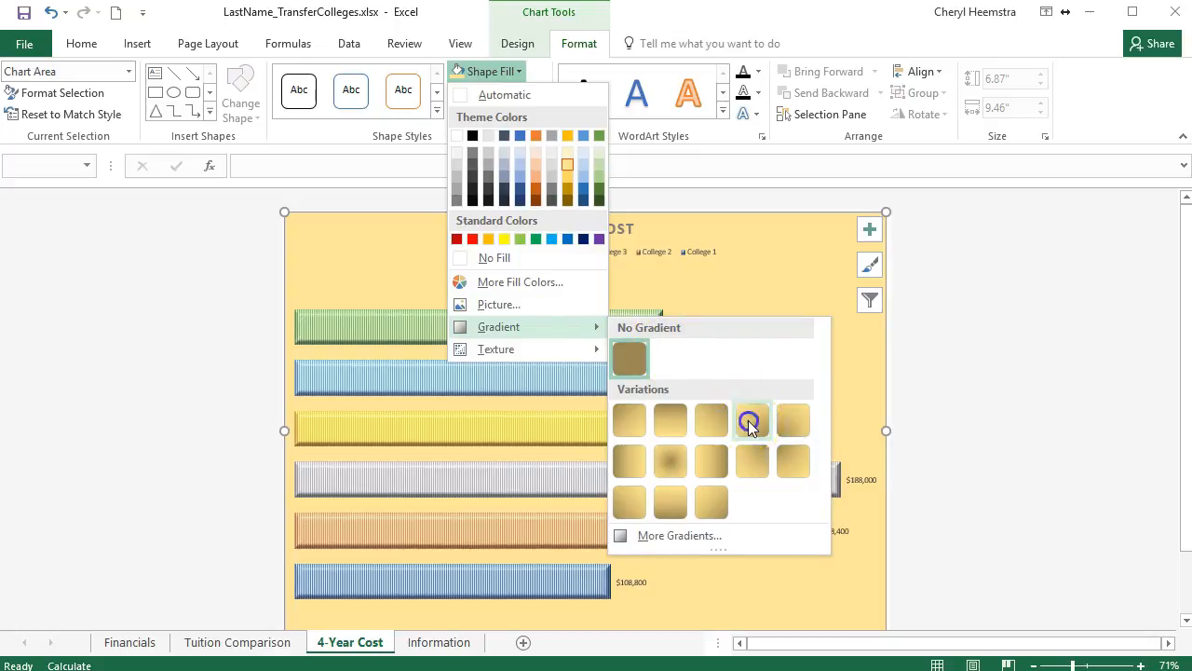
pyautogui.click(750, 425)
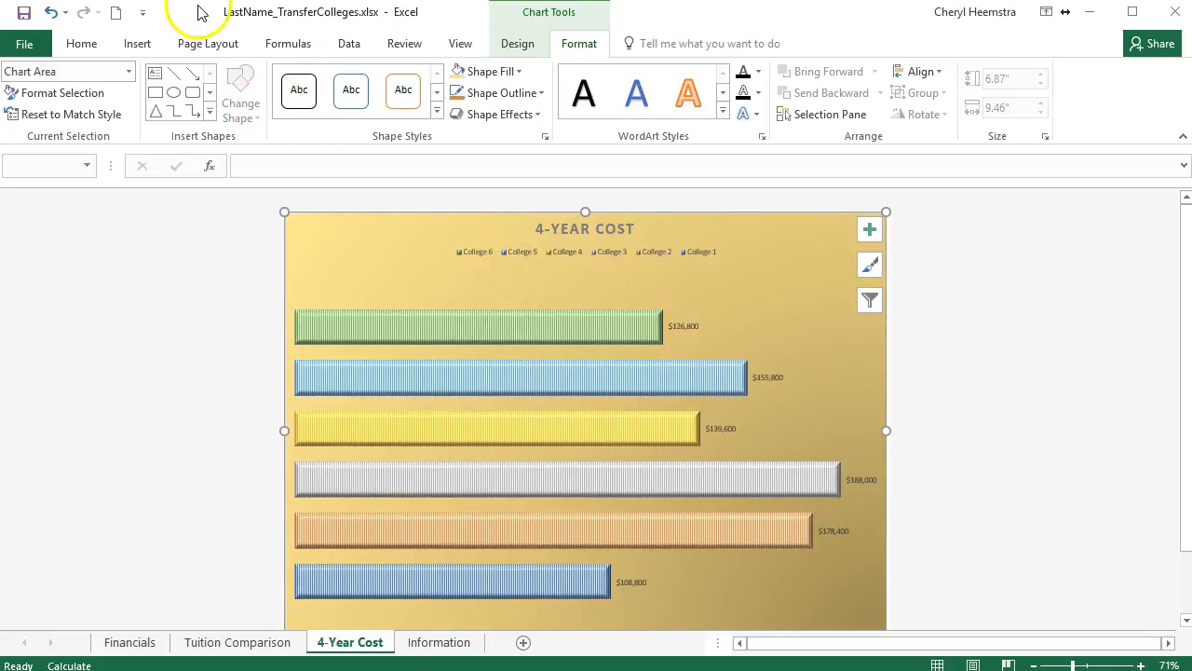
# Undo the gold gradient, the gold fill and the earlier blue gradient on the chart area.
pyautogui.click(51, 13)
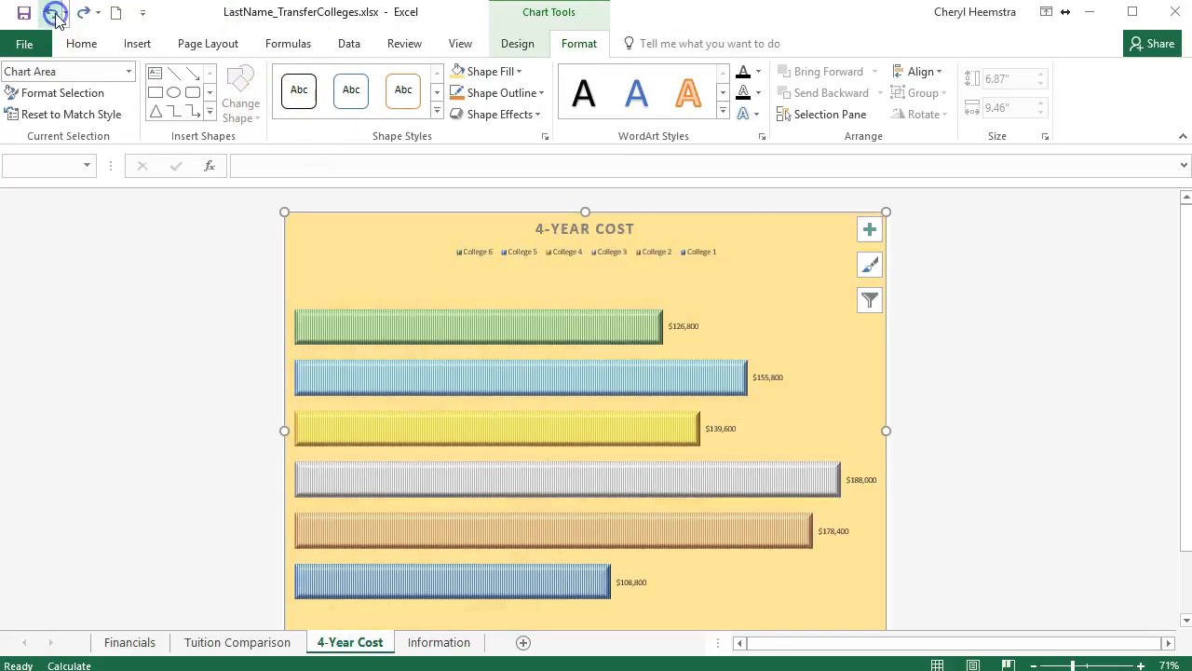
pyautogui.click(54, 14)
pyautogui.click(54, 14)
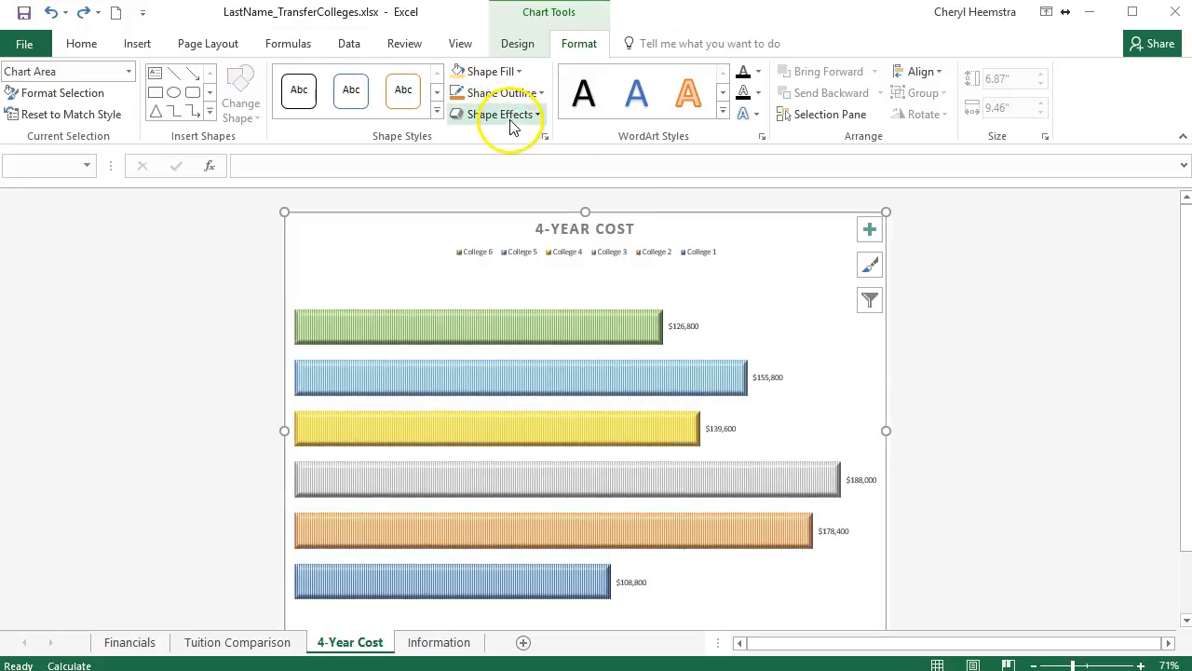
# Fill the chart area with the speckled beige texture, second in the fourth row of textures, and deselect the chart.
pyautogui.click(518, 72)
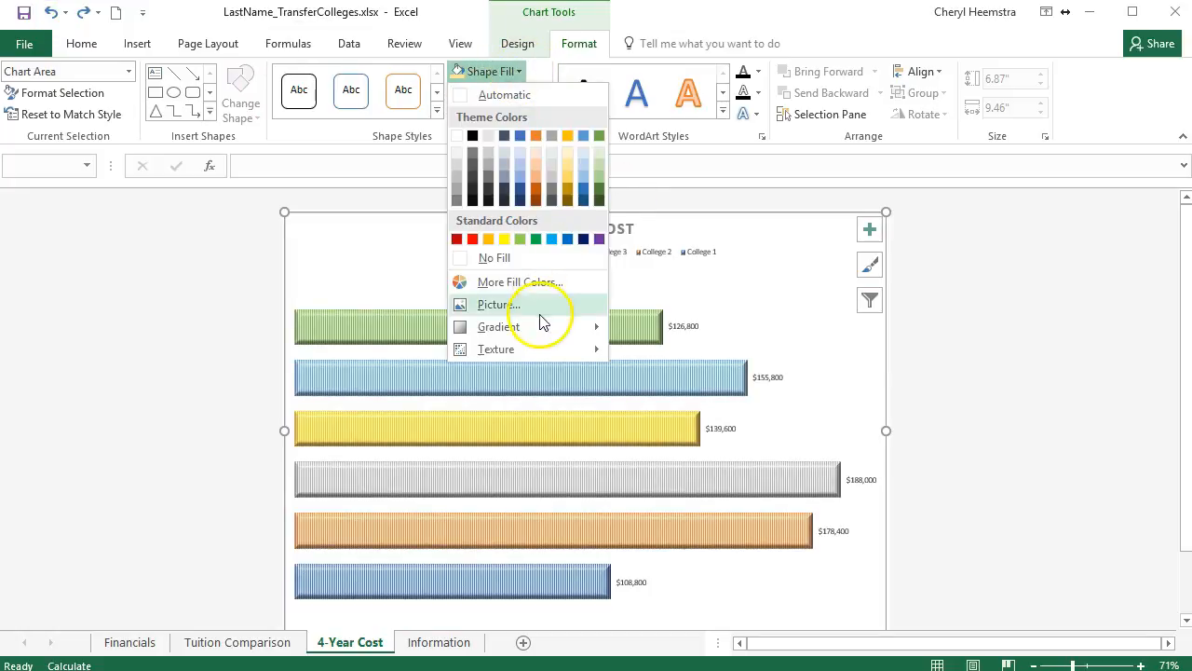
pyautogui.moveTo(543, 348)
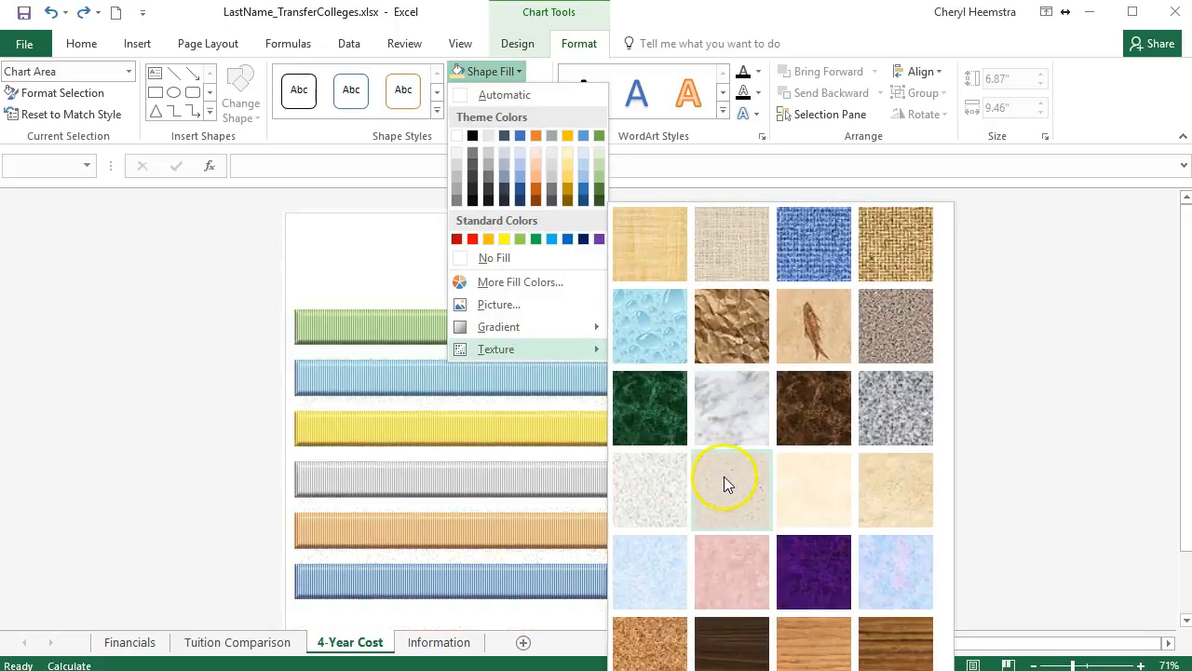
pyautogui.click(728, 485)
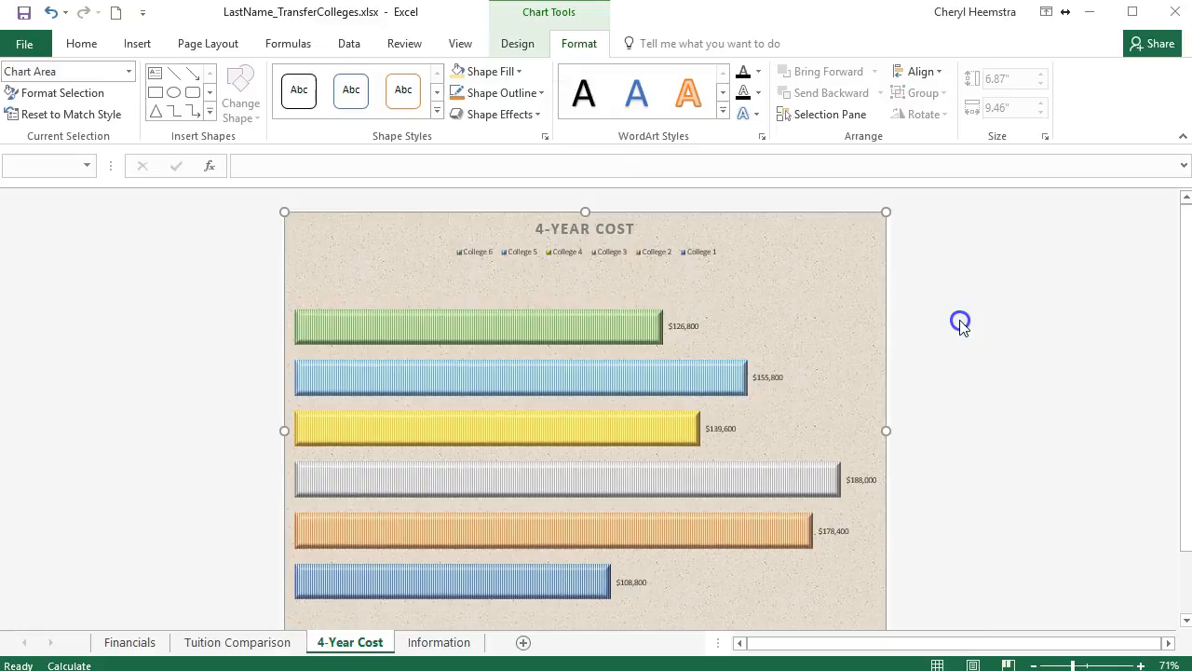
pyautogui.click(961, 323)
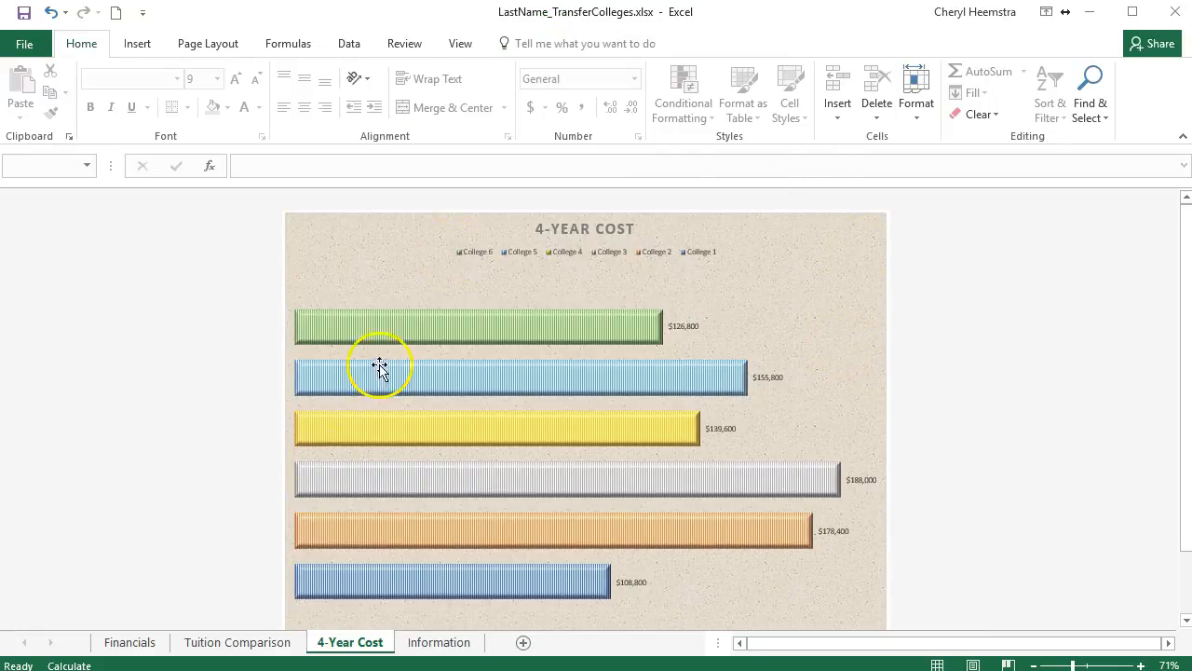
# Set the font of the 4-Year Cost chart's legend to bold, size 11.
pyautogui.click(585, 280)
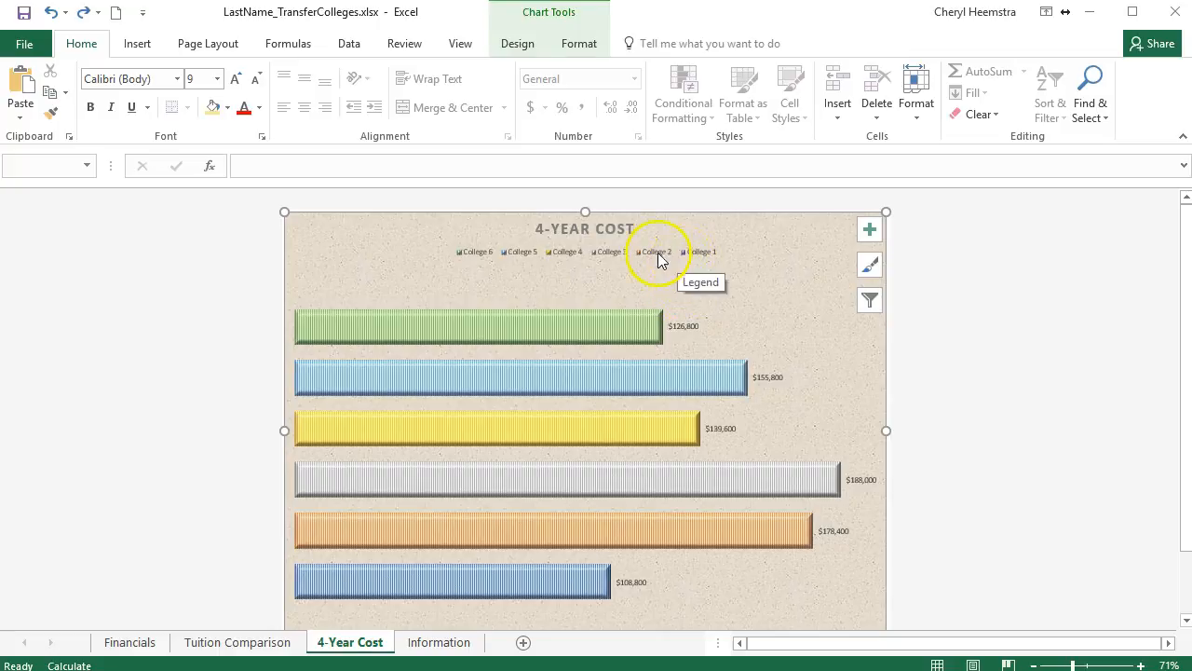
pyautogui.click(521, 254)
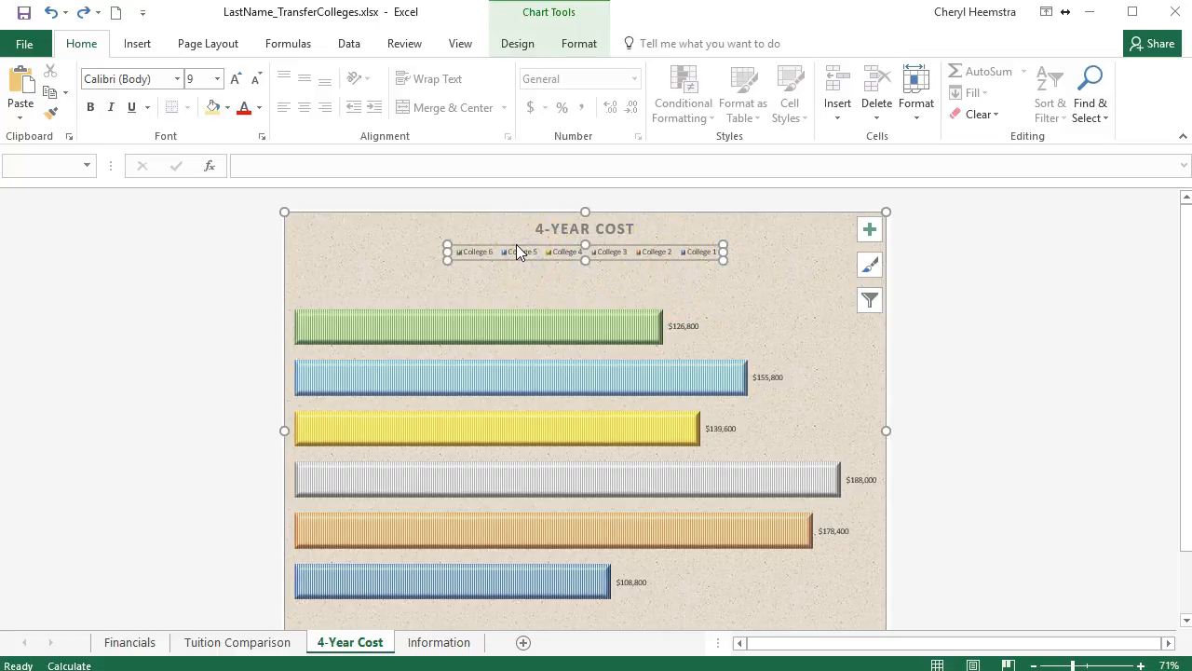
pyautogui.rightClick(516, 245)
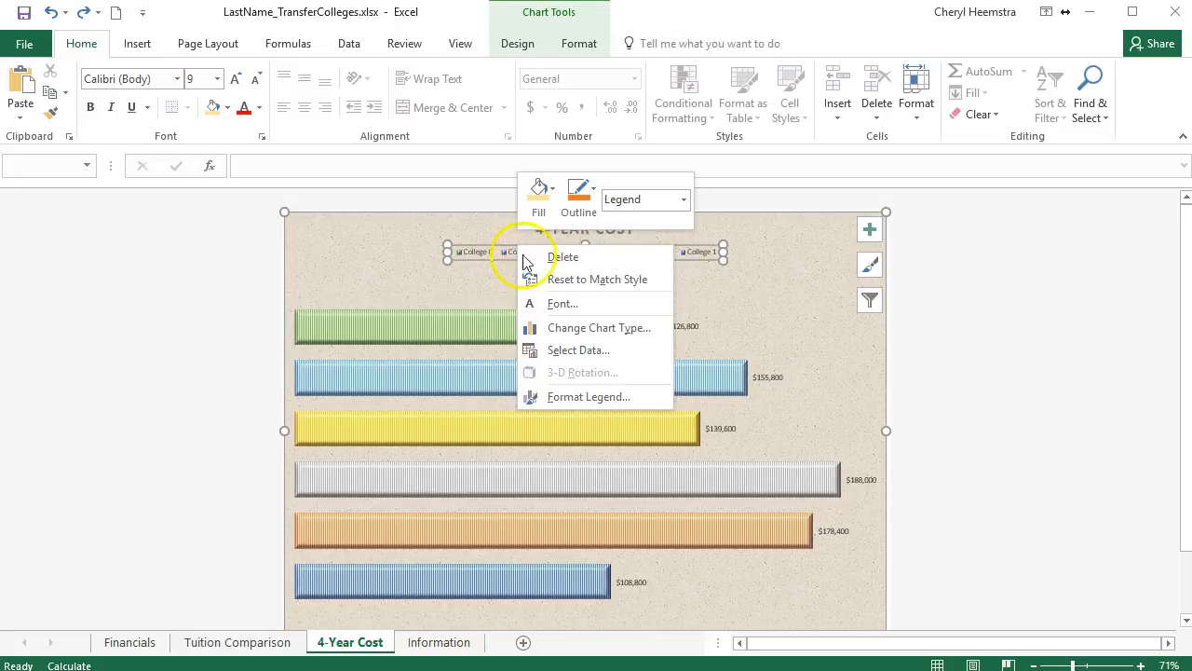
pyautogui.click(547, 305)
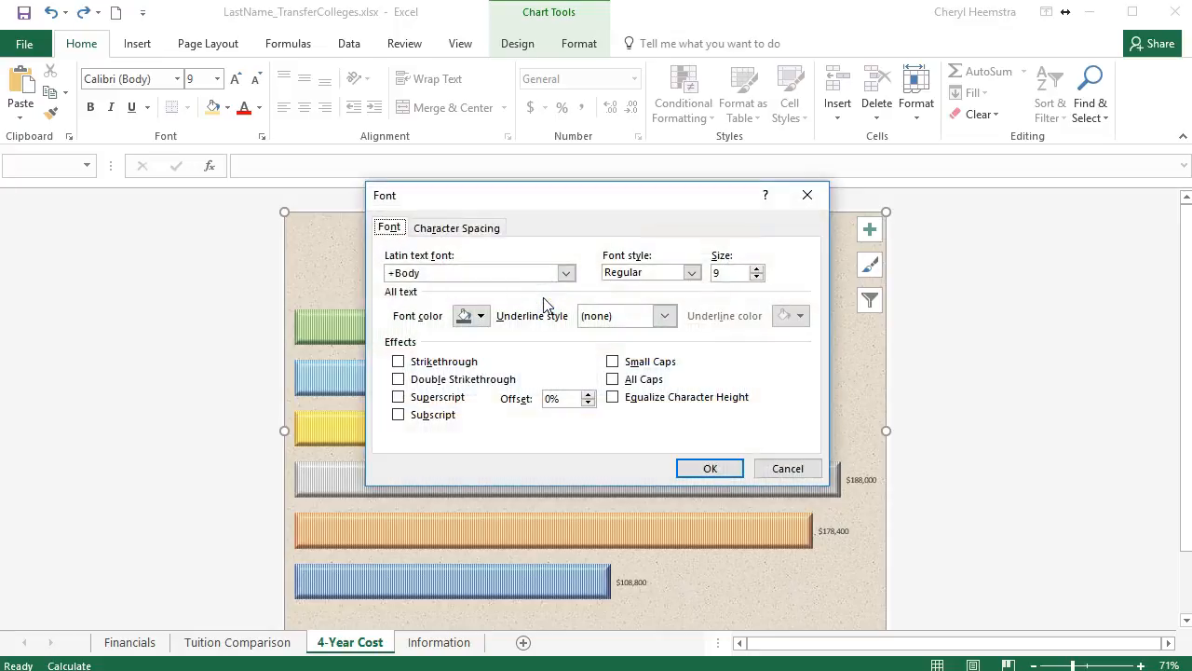
pyautogui.click(739, 271)
pyautogui.click(692, 272)
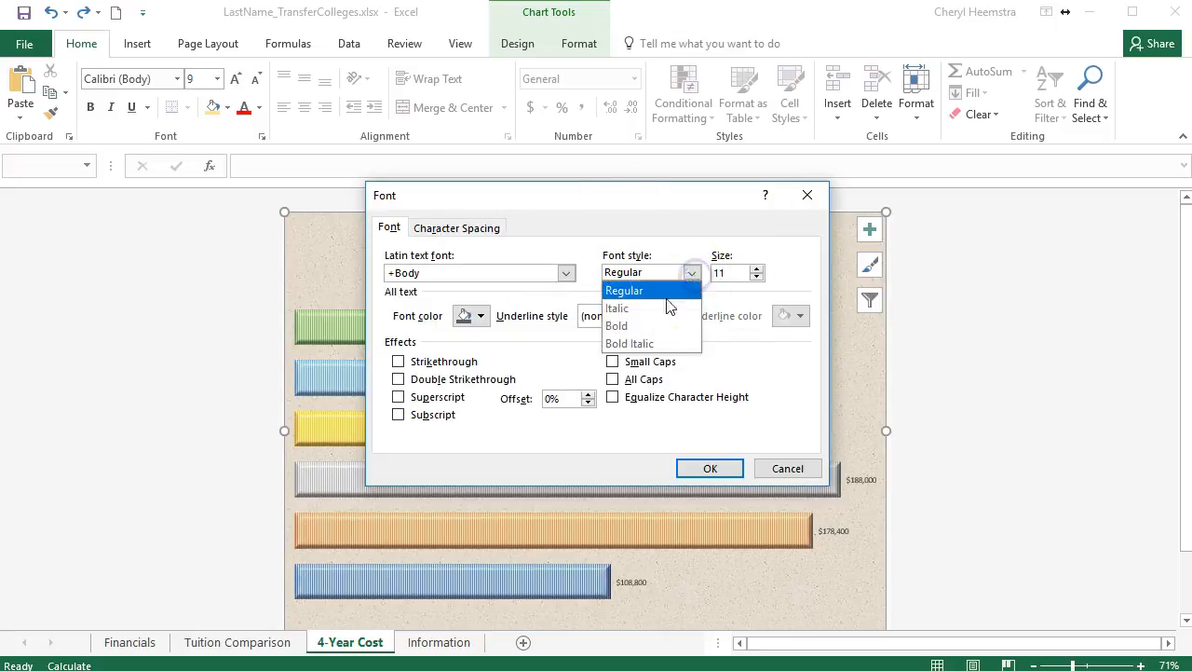
pyautogui.click(655, 326)
pyautogui.click(710, 468)
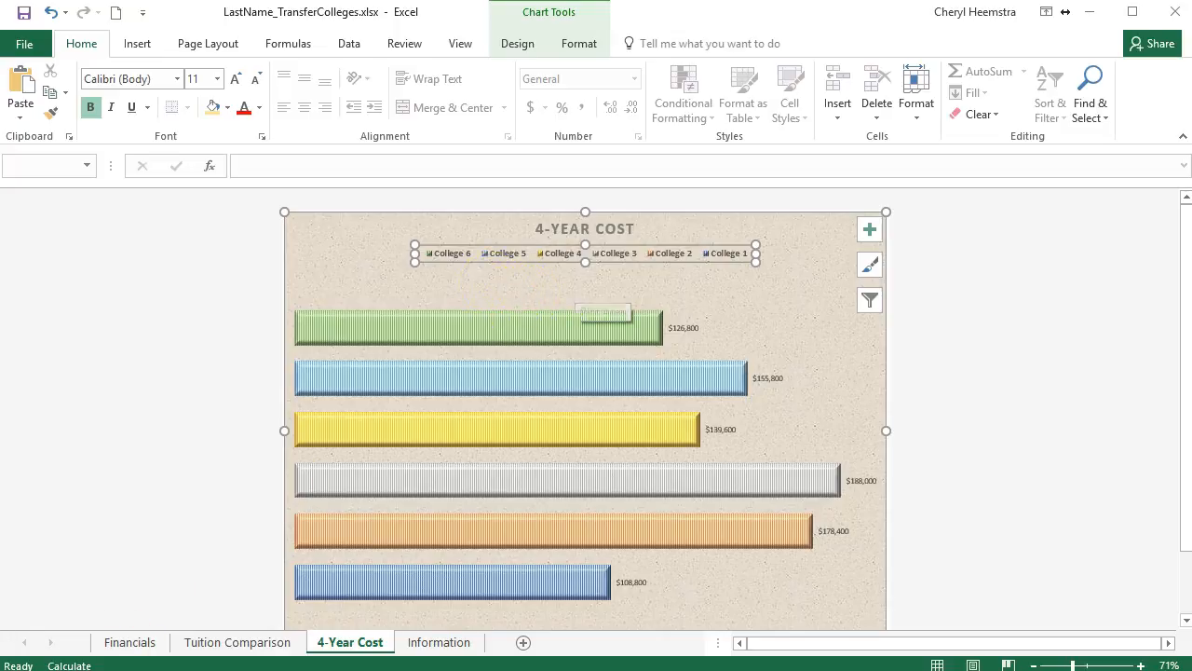
# Set the 4-Year Cost chart title's font color to Black, Text 1 and its size to 18.5.
pyautogui.click(660, 242)
pyautogui.click(629, 232)
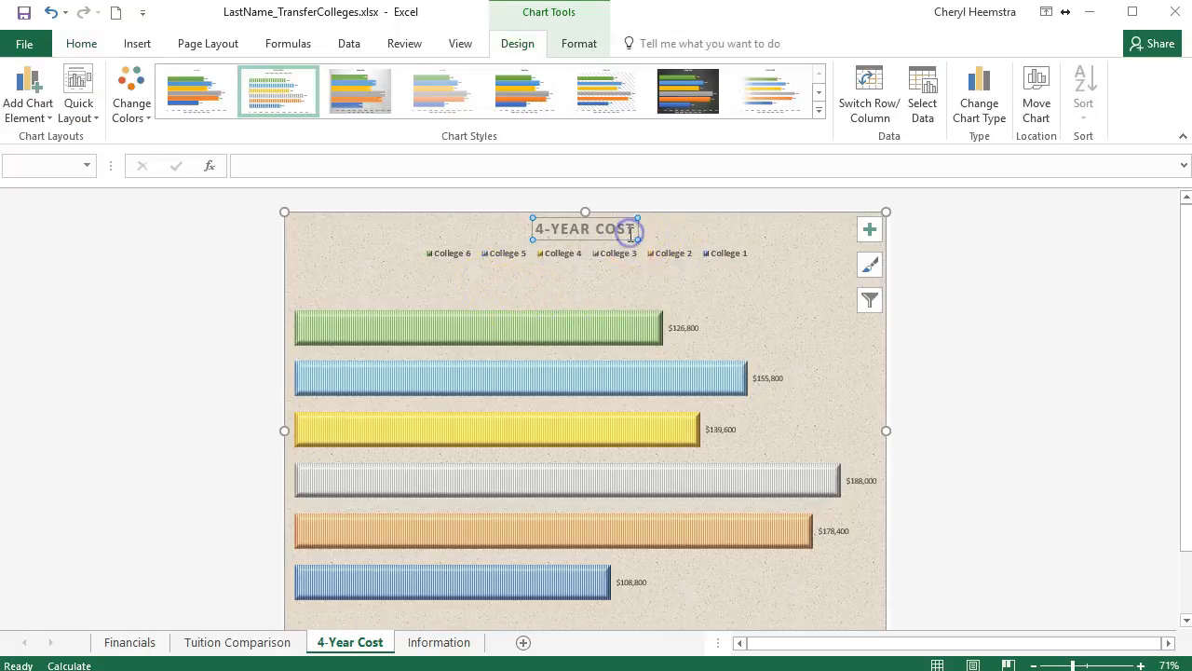
pyautogui.rightClick(625, 239)
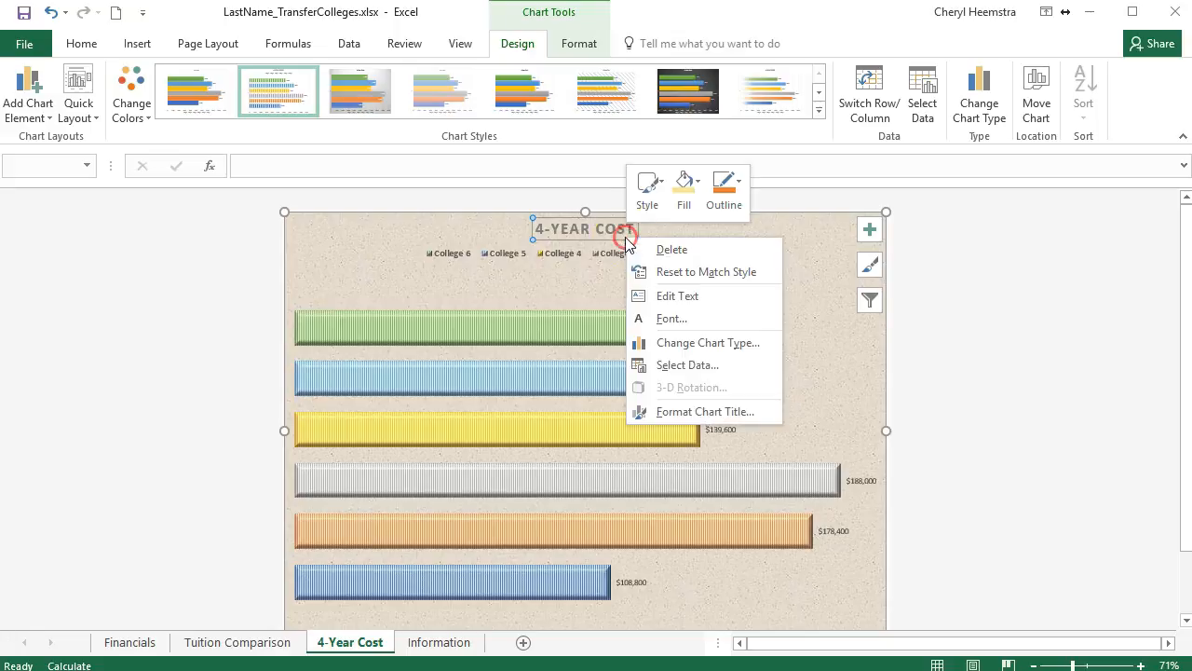
pyautogui.click(659, 318)
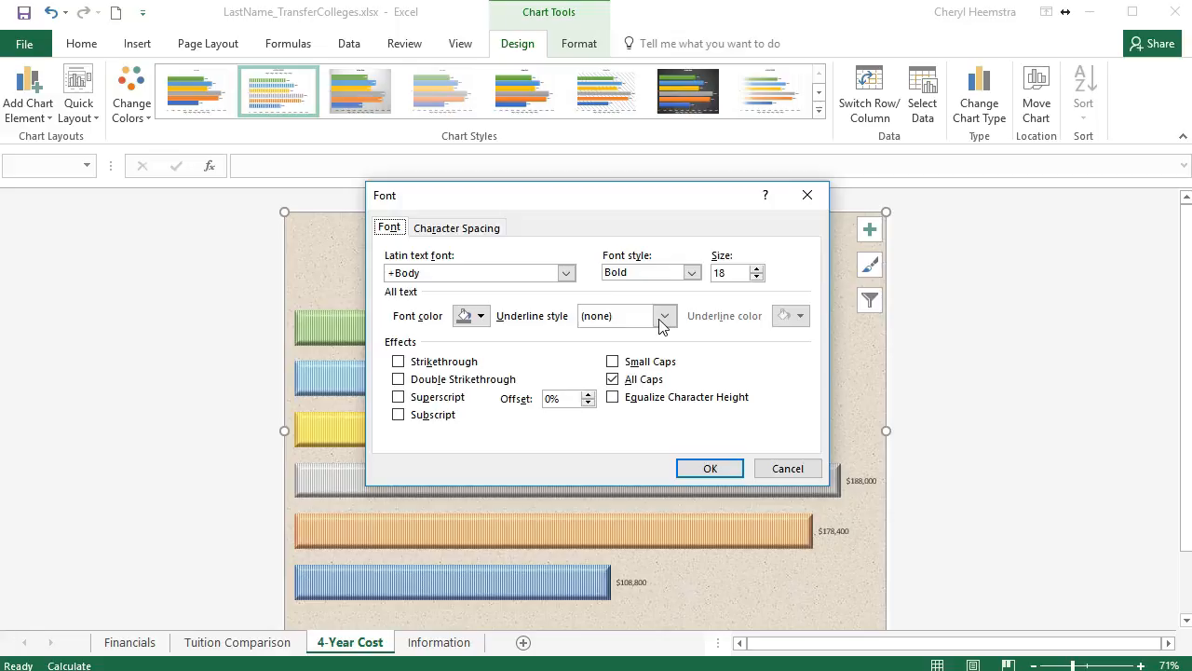
pyautogui.click(480, 317)
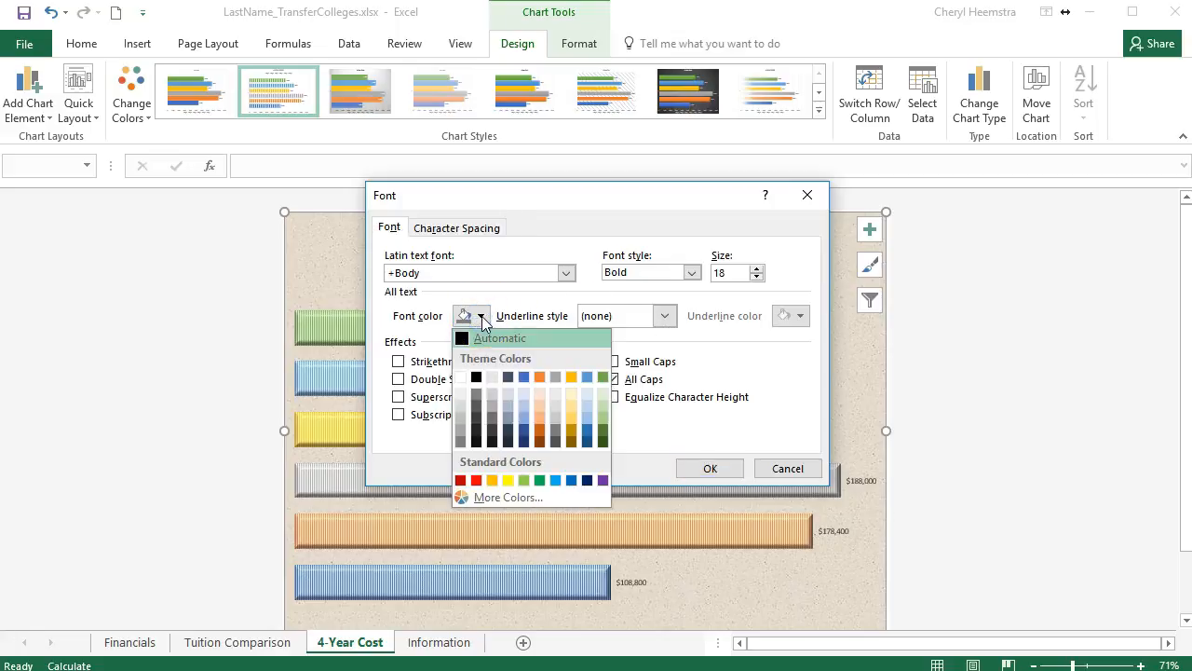
pyautogui.click(476, 378)
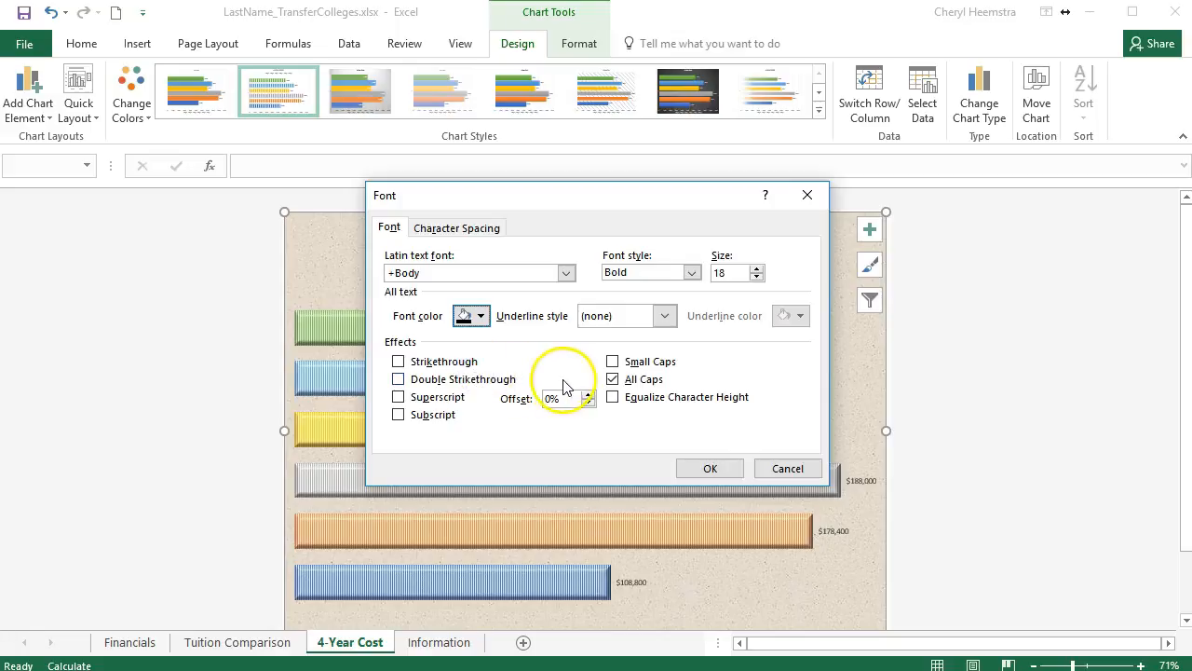
pyautogui.click(757, 268)
pyautogui.click(757, 268)
pyautogui.click(757, 268)
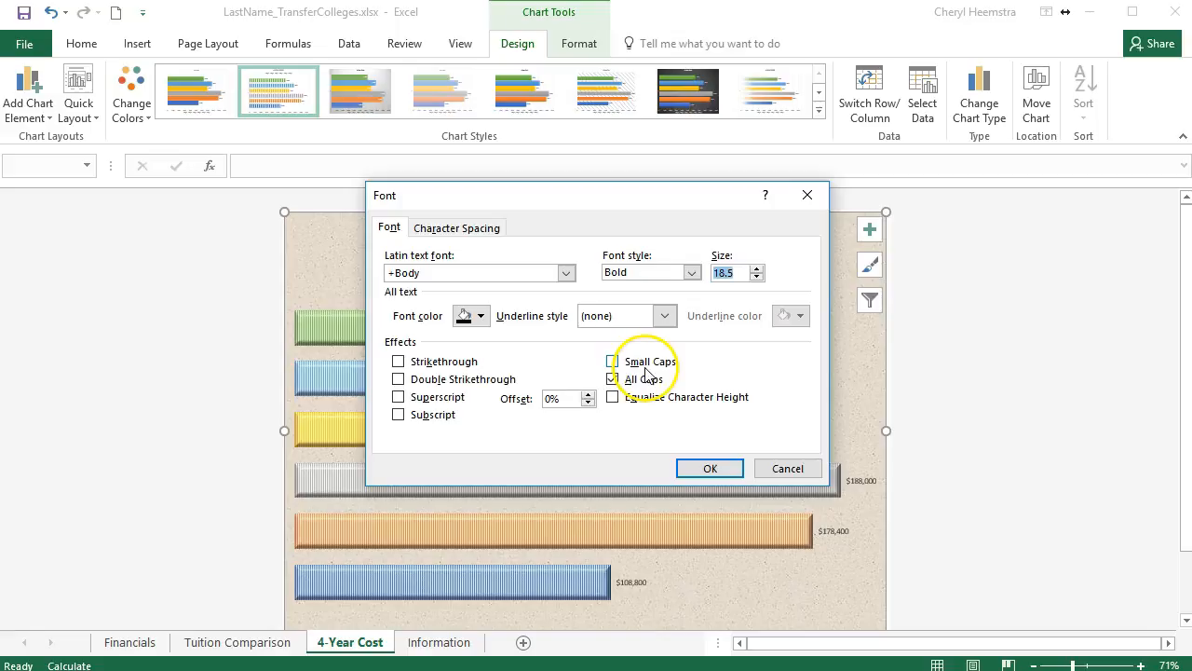
pyautogui.click(721, 468)
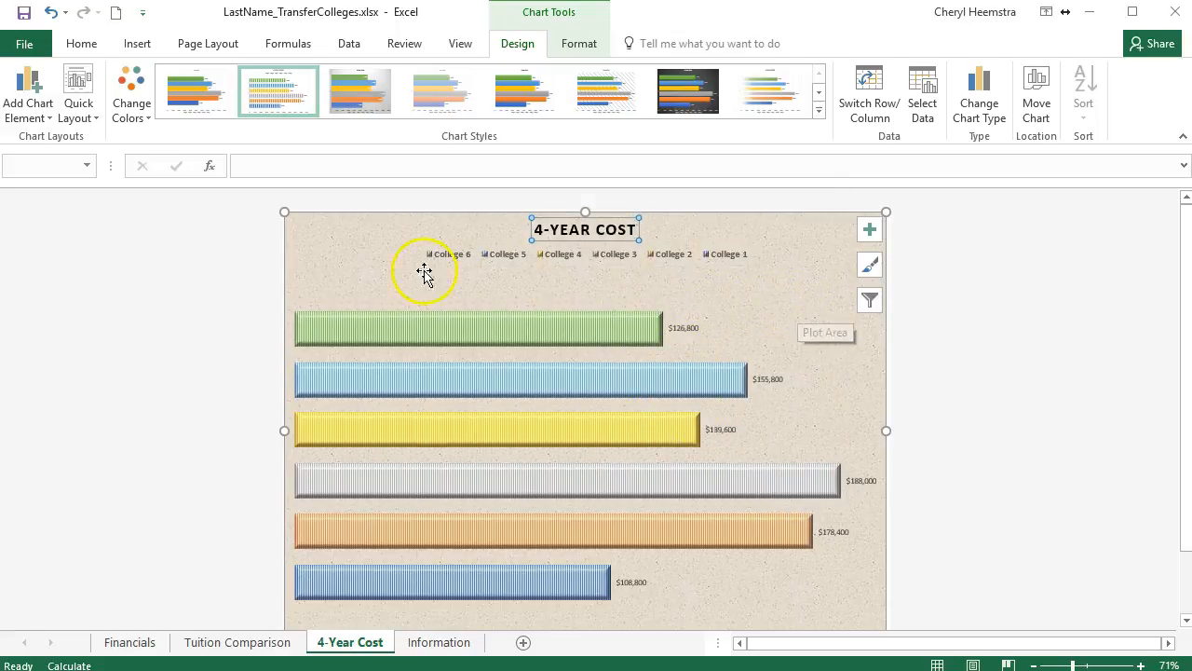
# Move the Financials sheet in front of Tuition Comparison so it is the first sheet in the workbook.
pyautogui.click(341, 250)
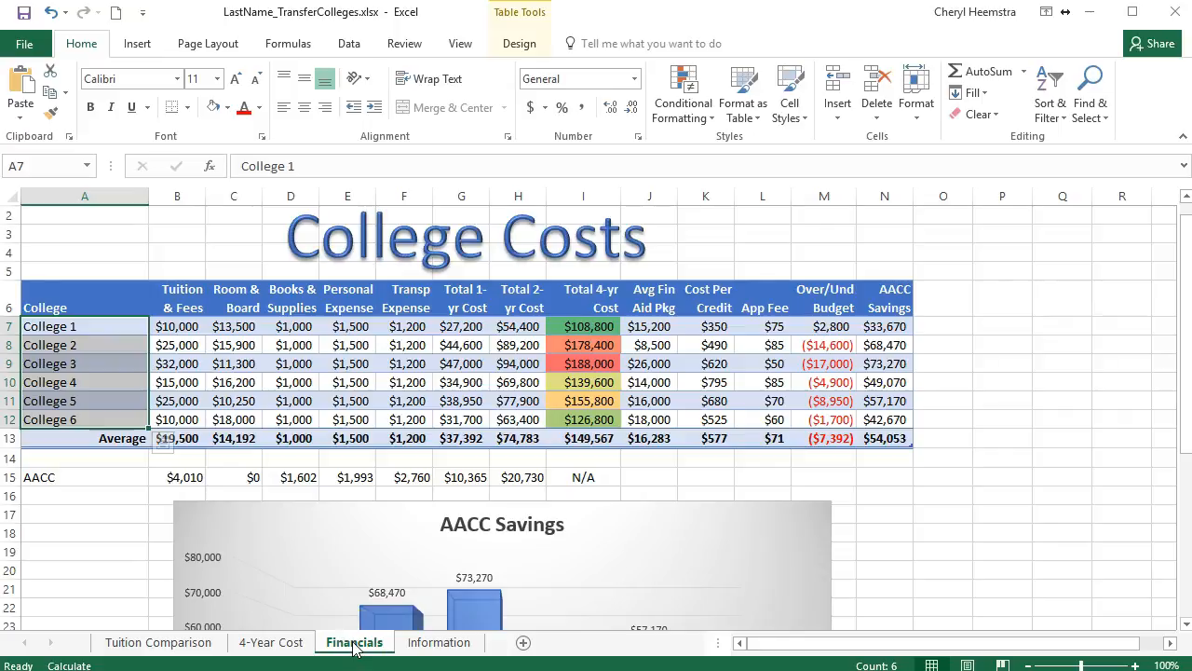
pyautogui.click(296, 642)
pyautogui.moveTo(98, 636); pyautogui.dragTo(100, 639)
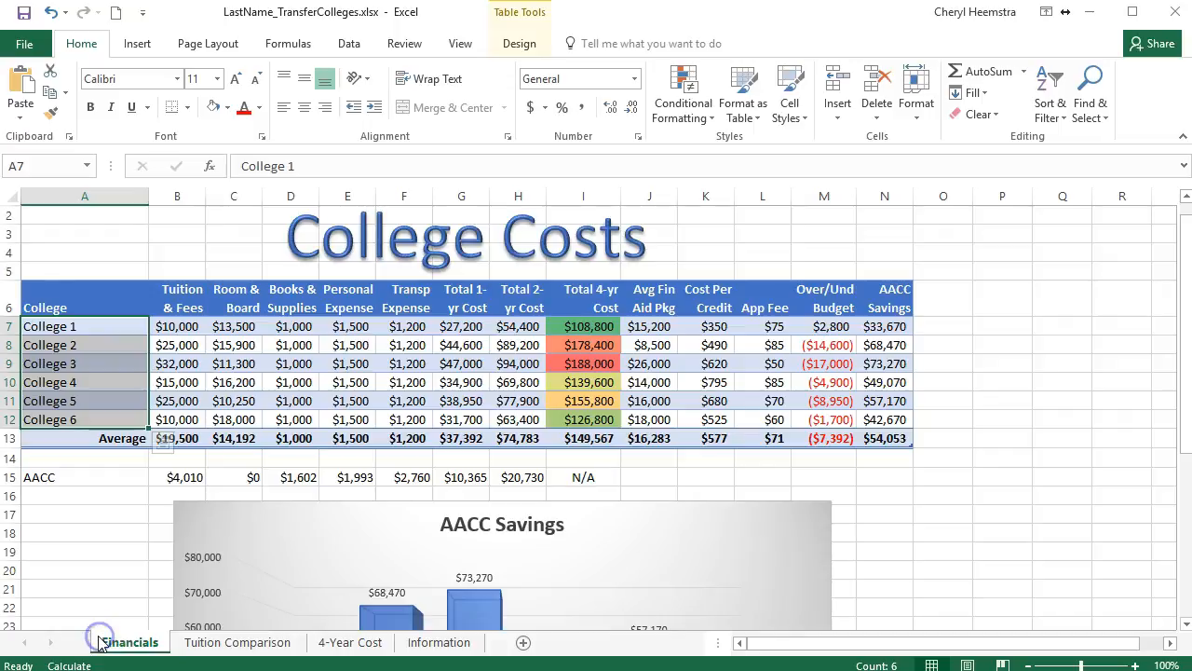
# Set the Financials sheet's tab color to Blue, Accent 1.
pyautogui.rightClick(147, 649)
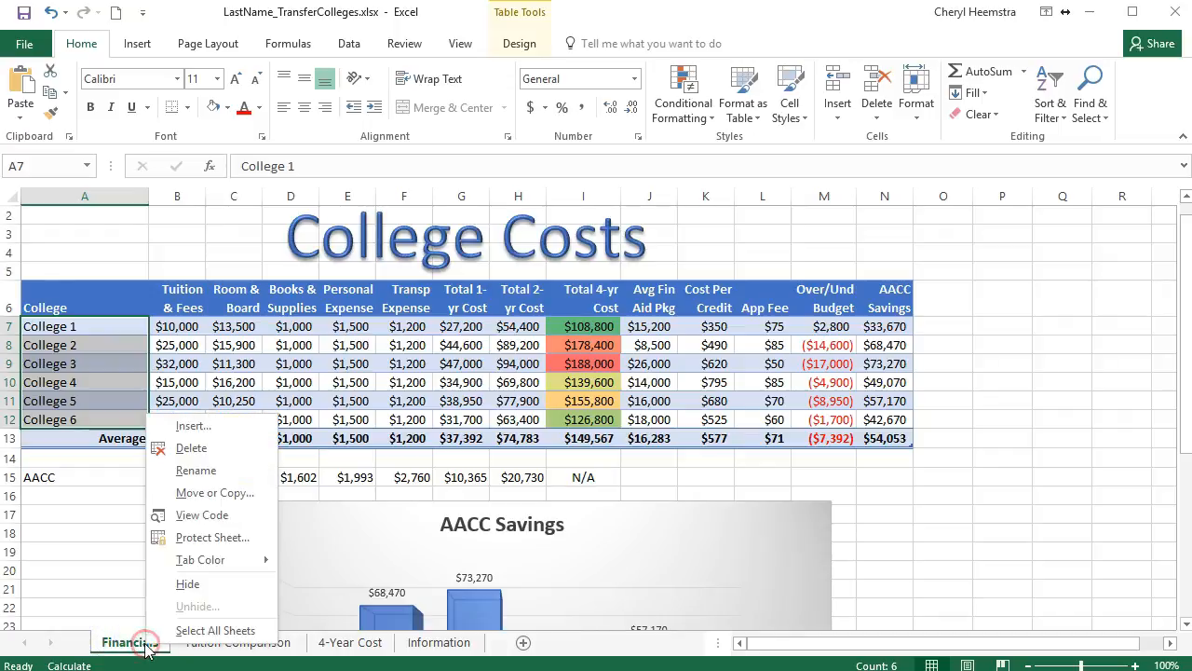
pyautogui.click(200, 559)
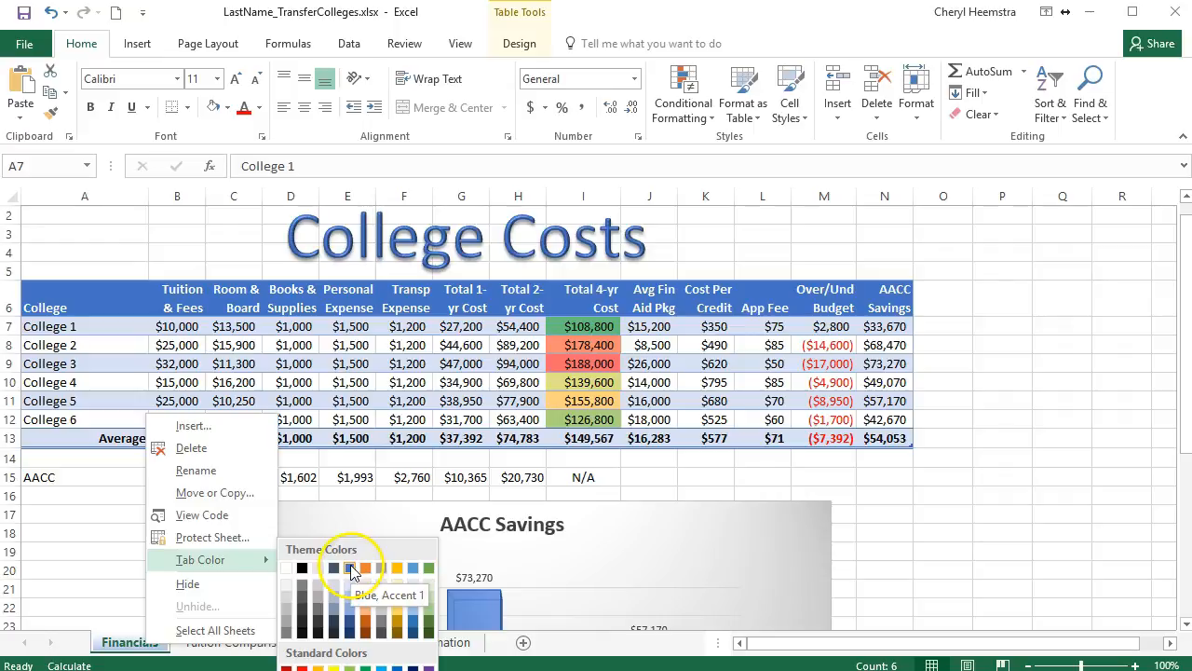
pyautogui.click(349, 569)
# Set the Tuition Comparison sheet's tab color to the green theme color in the main row.
pyautogui.click(247, 644)
pyautogui.rightClick(247, 643)
pyautogui.click(300, 559)
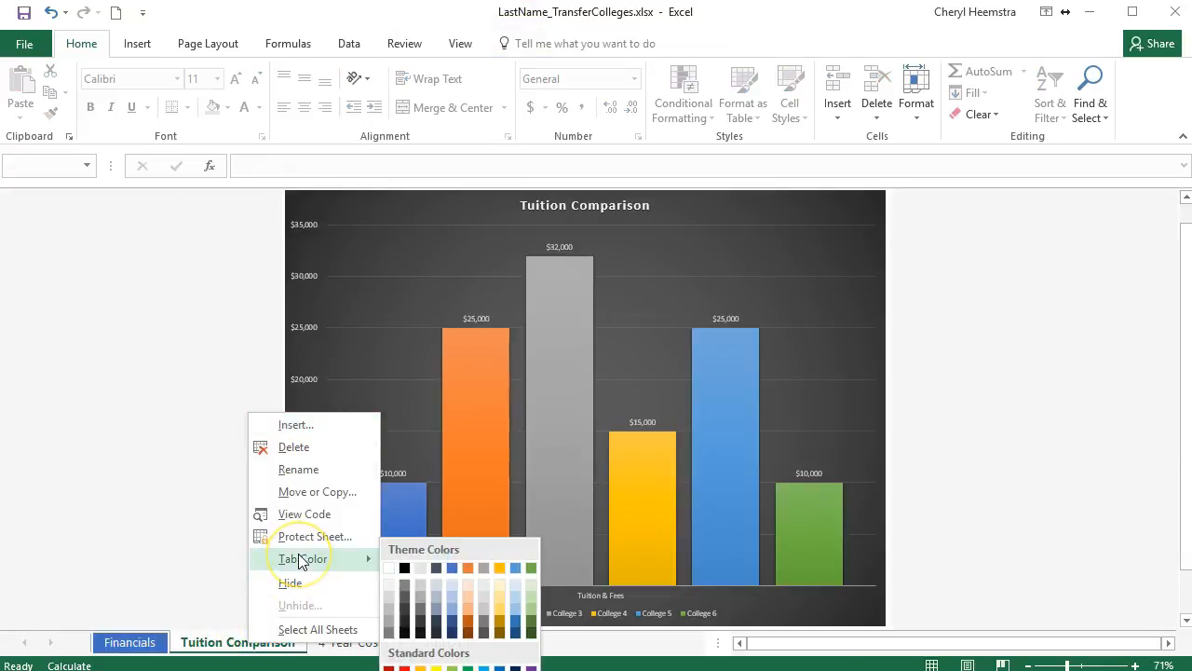
pyautogui.click(528, 568)
# Set the 4-Year Cost sheet's tab color to the gold theme color in the main row.
pyautogui.click(343, 644)
pyautogui.rightClick(339, 644)
pyautogui.moveTo(382, 556)
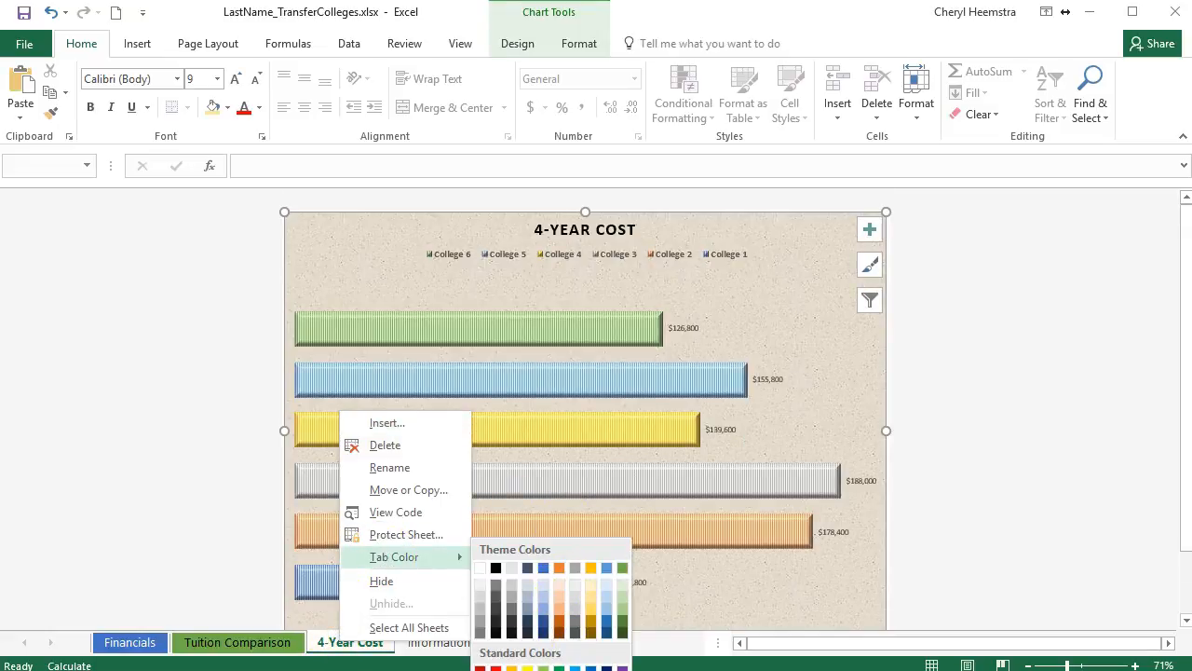
pyautogui.click(588, 568)
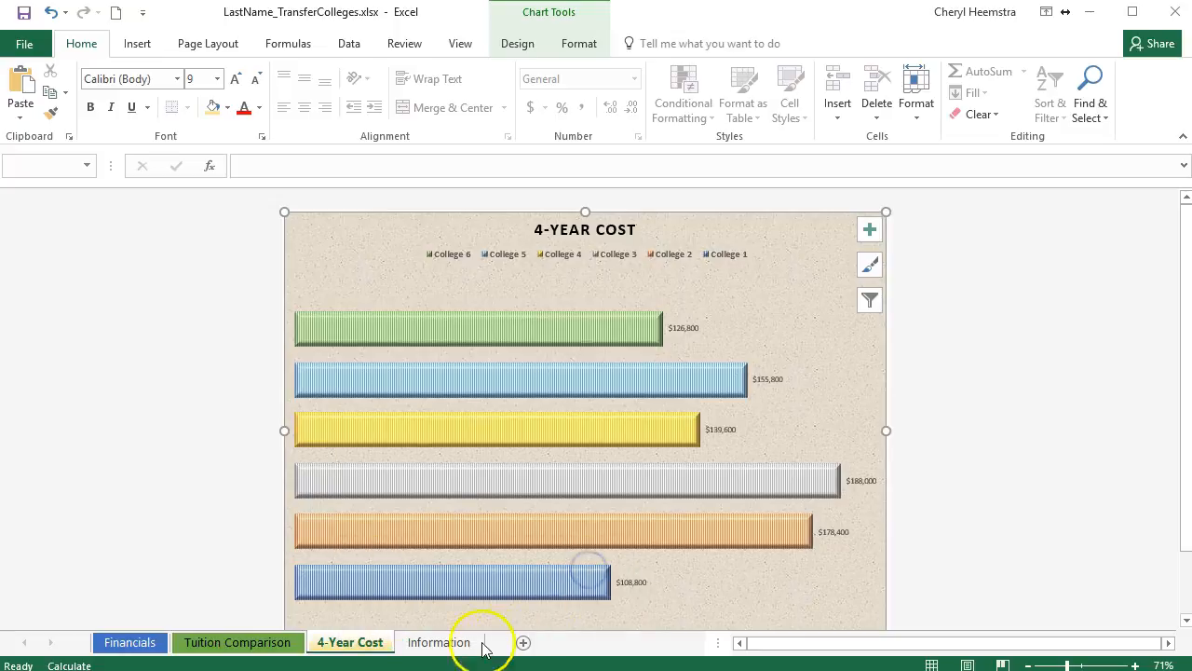
# Set the Information sheet's tab color to the dark blue-gray theme color in the main row and return to the Financials sheet.
pyautogui.click(453, 648)
pyautogui.rightClick(454, 648)
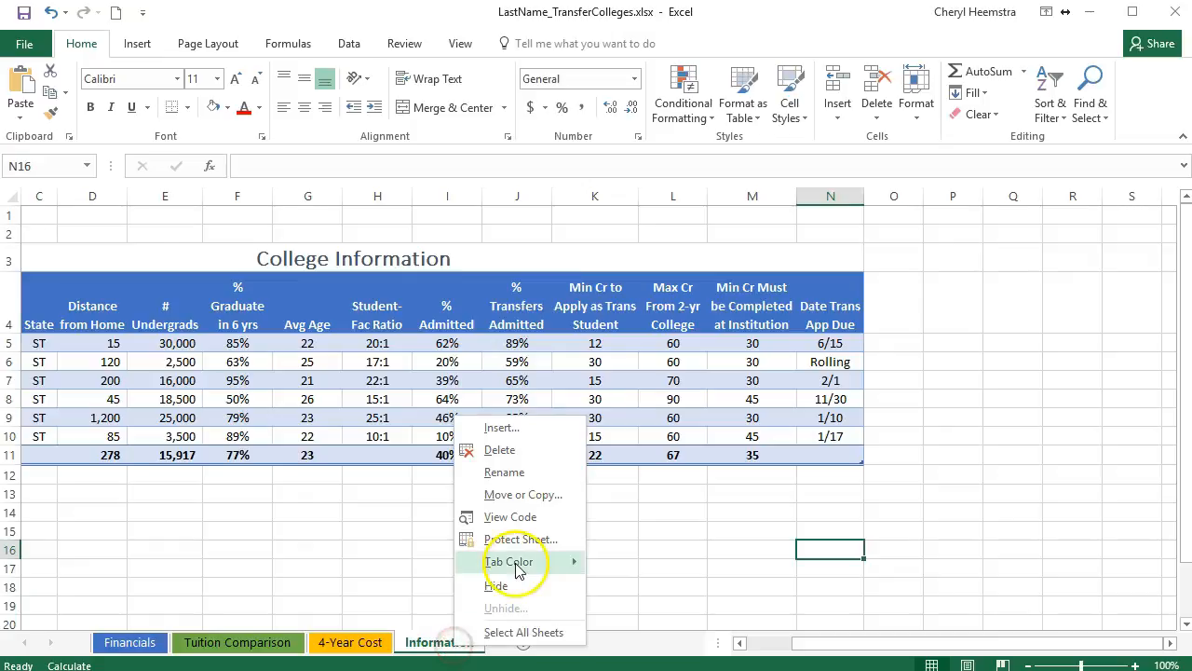
pyautogui.moveTo(512, 570)
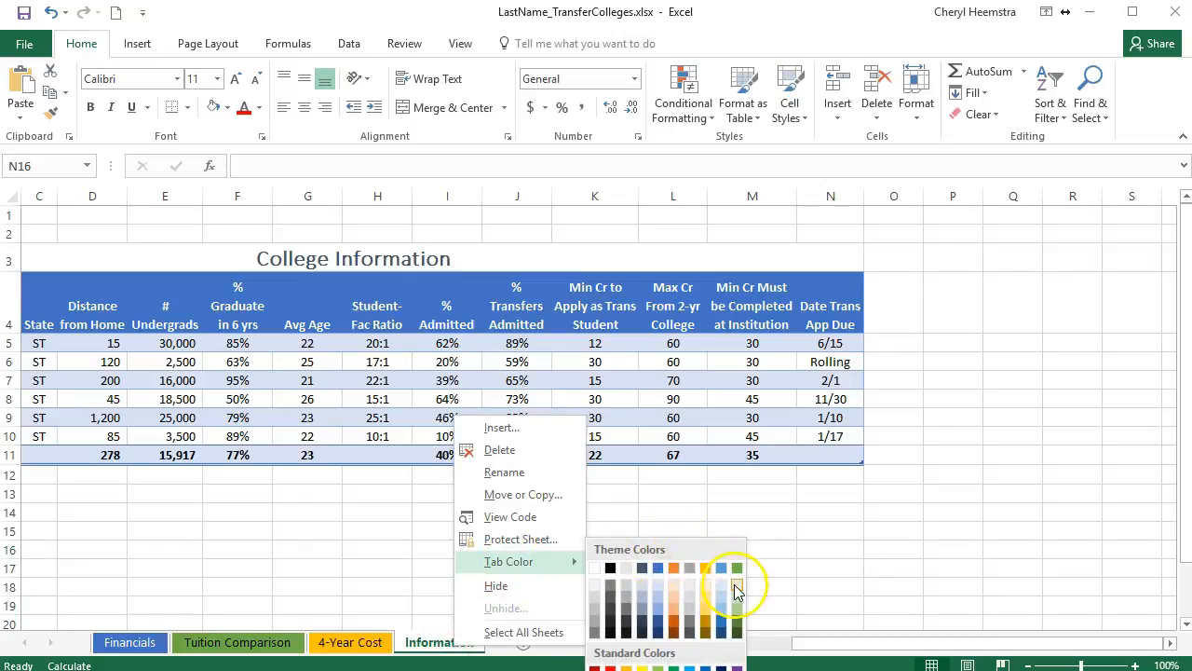
pyautogui.click(637, 568)
pyautogui.click(129, 642)
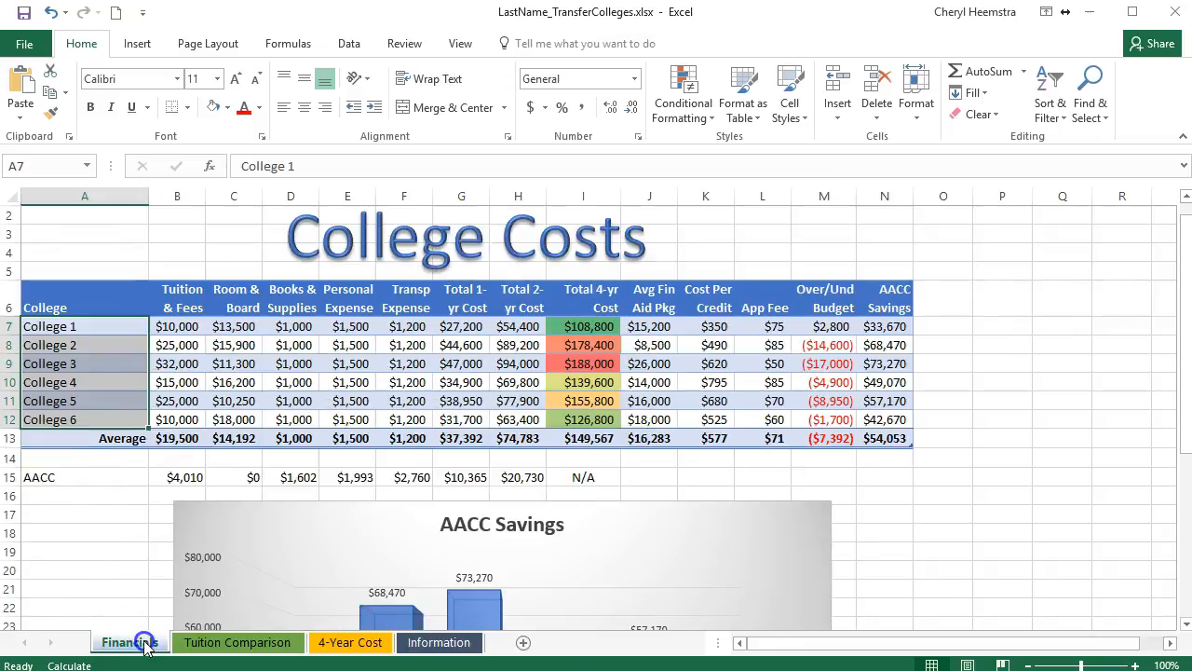